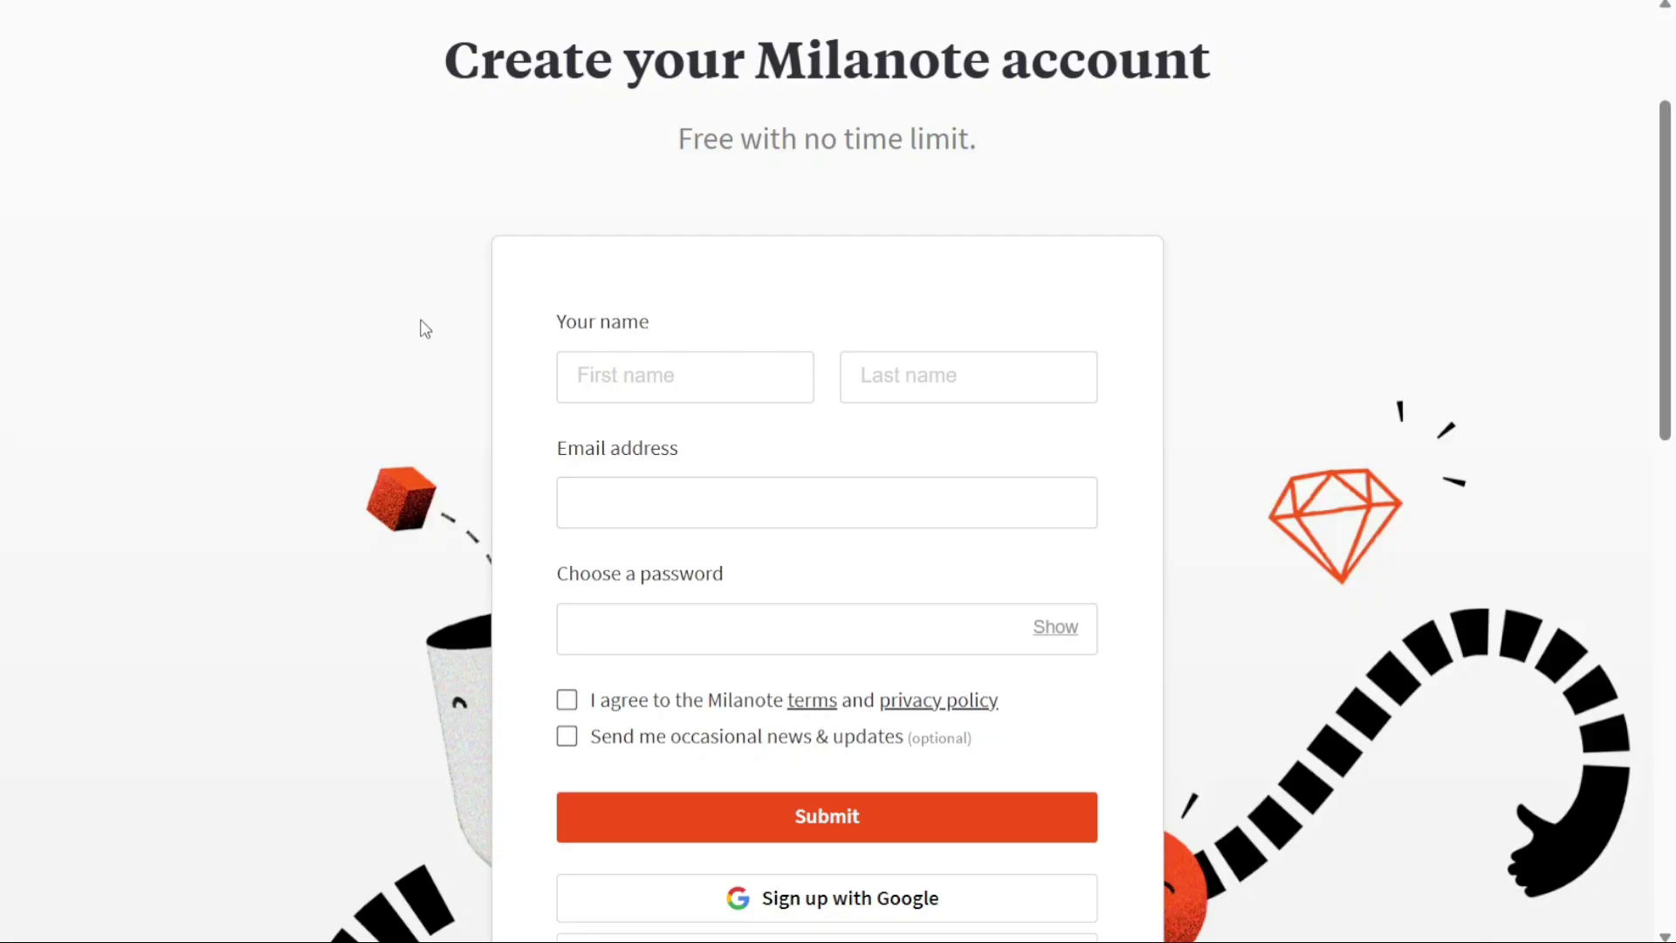
# - Scroll down the Milanote sign-up form
pyautogui.scroll(-3, 425, 328)
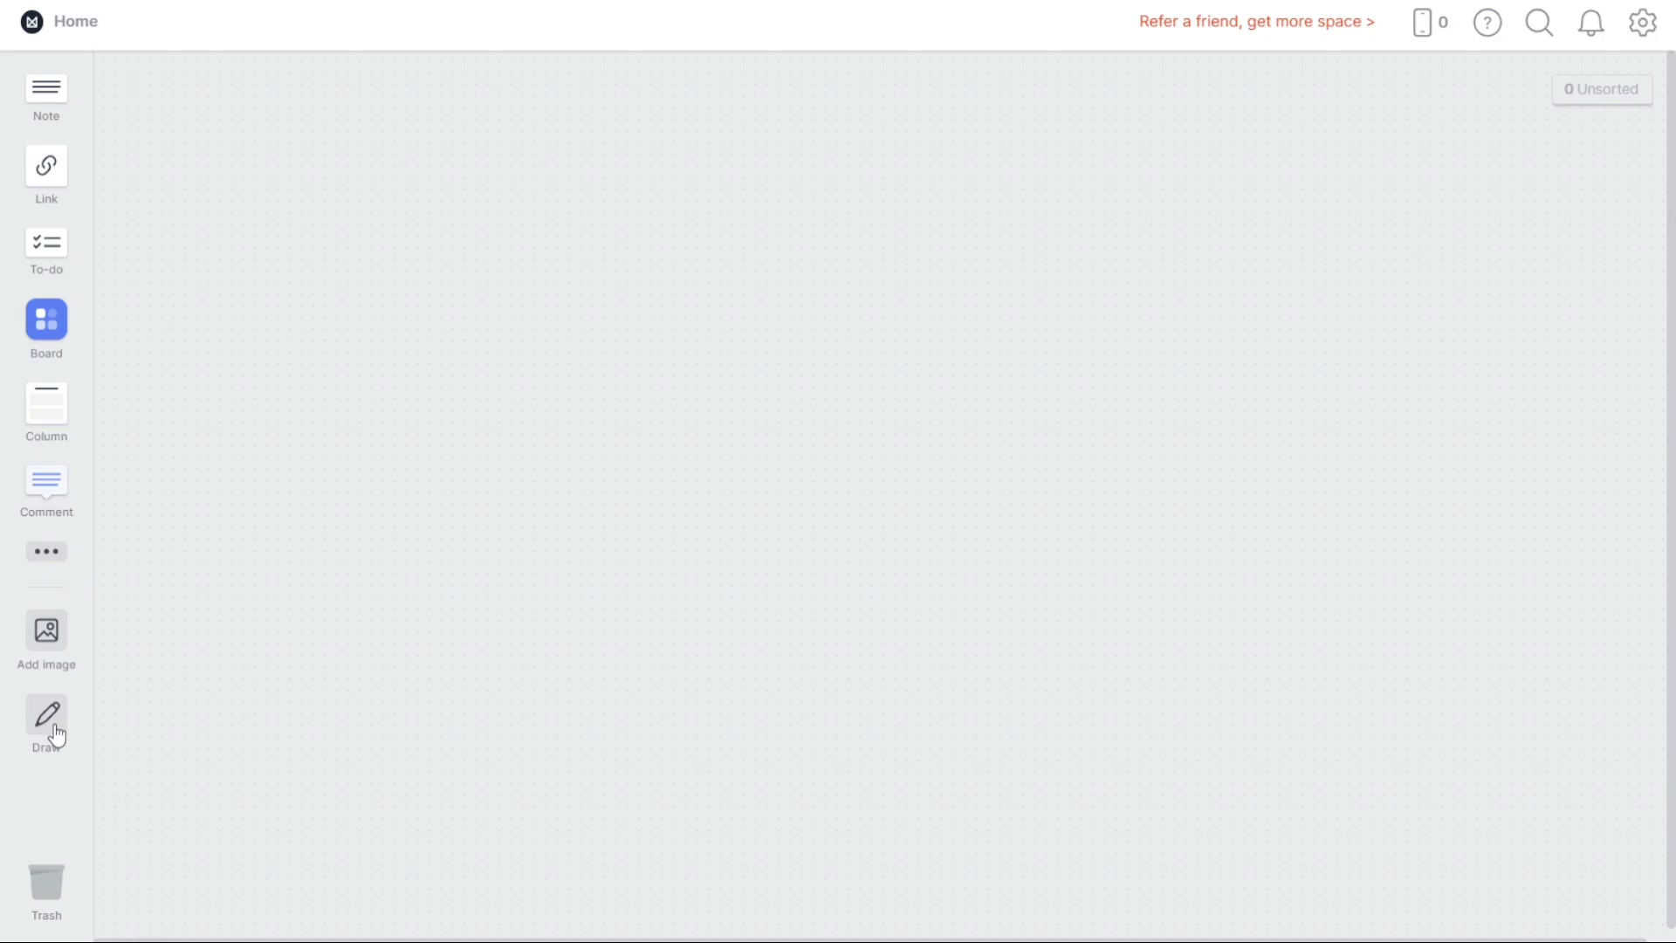
pyautogui.click(46, 555)
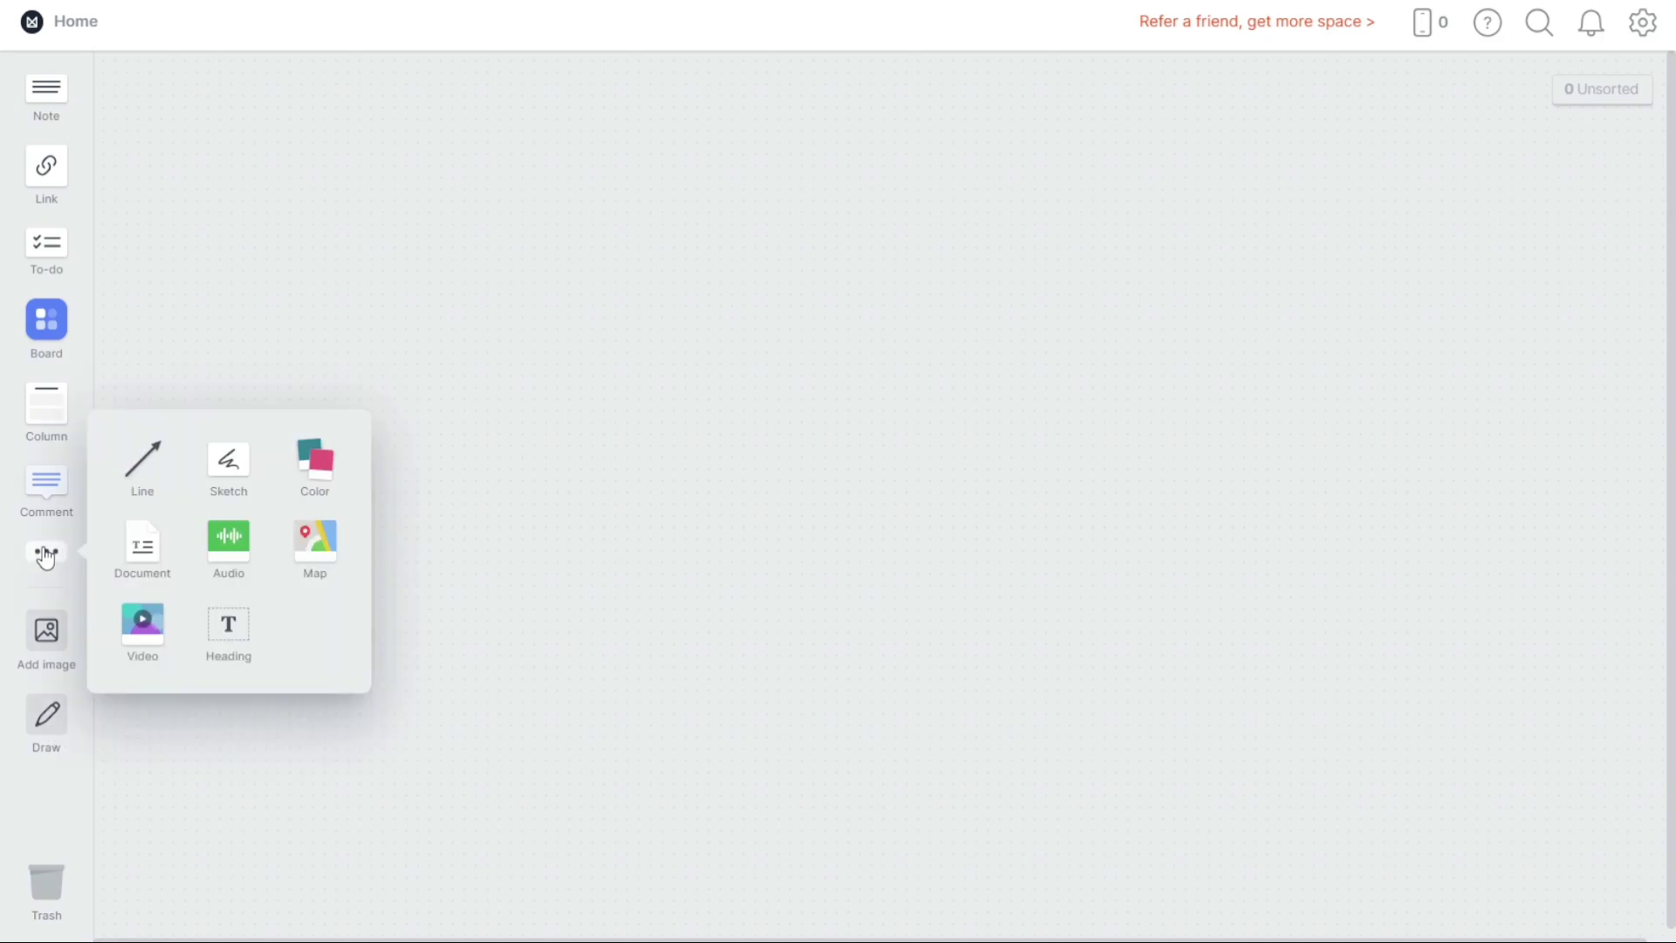
pyautogui.click(46, 555)
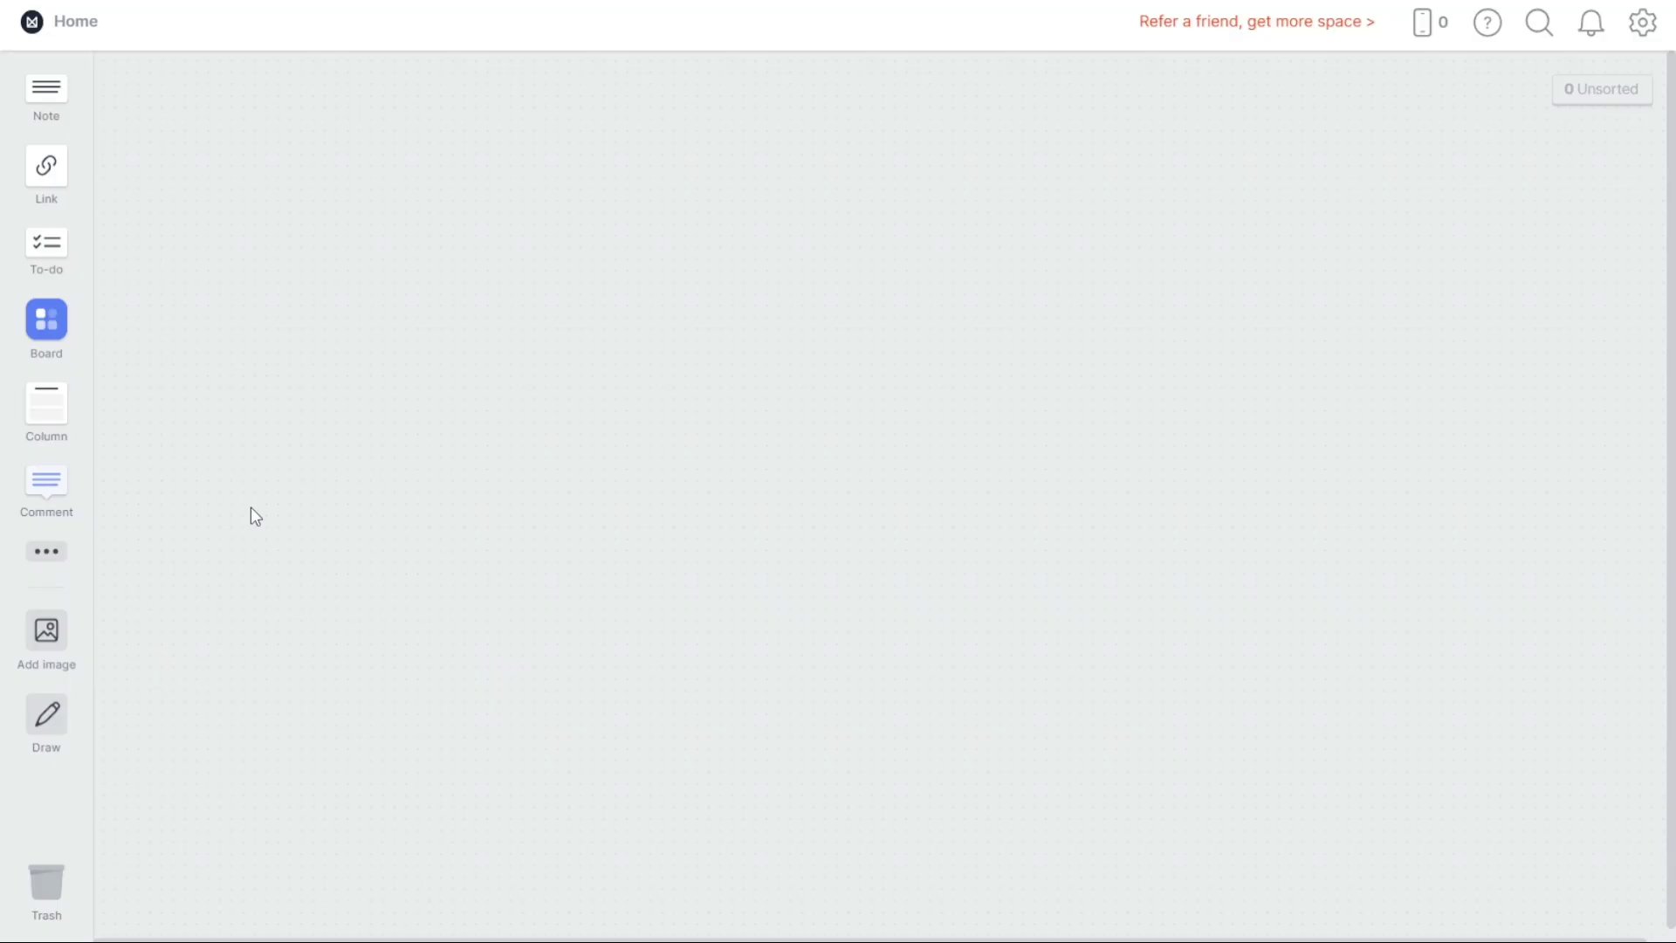
pyautogui.click(49, 888)
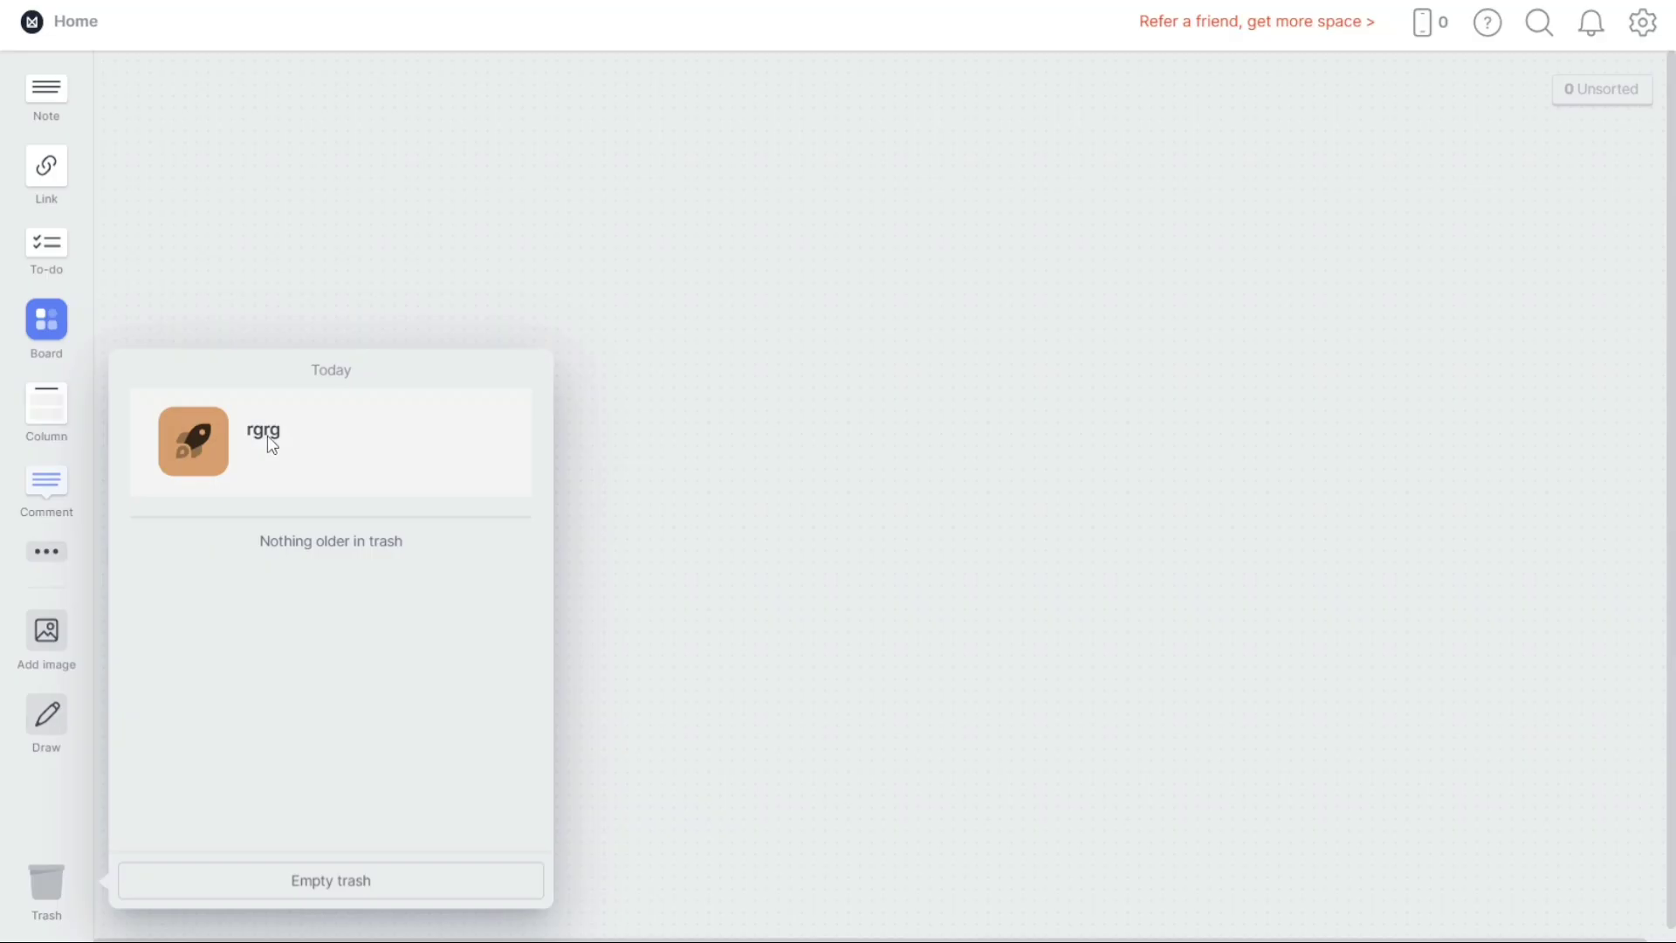
pyautogui.click(724, 504)
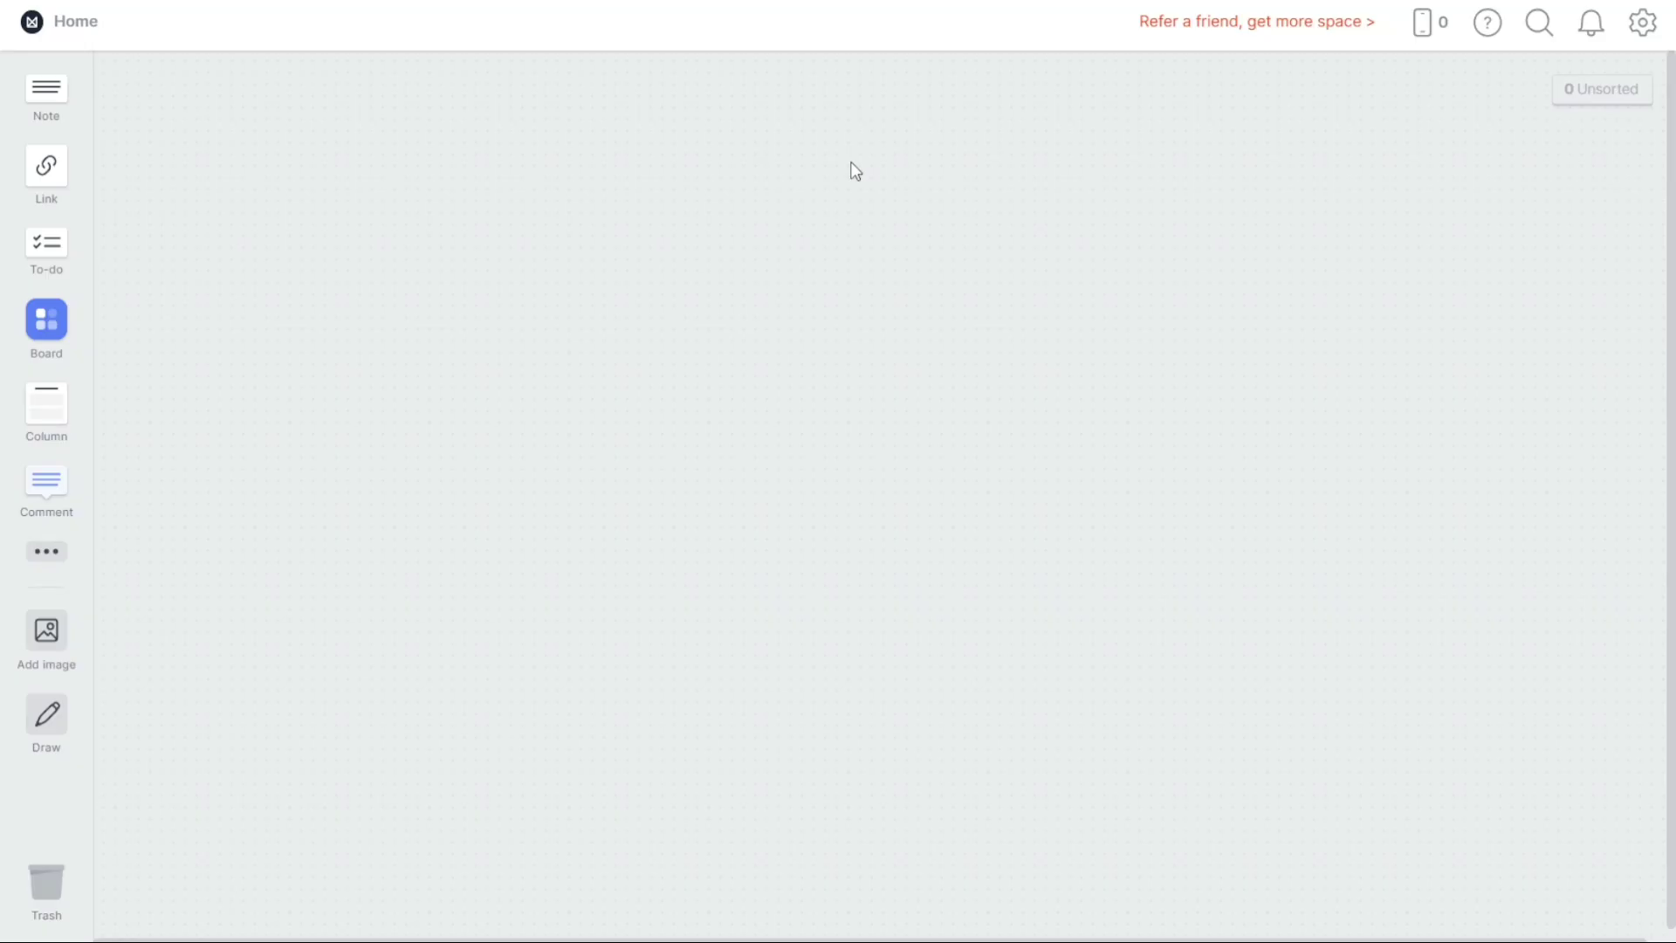
pyautogui.moveTo(69, 82); pyautogui.dragTo(598, 282)
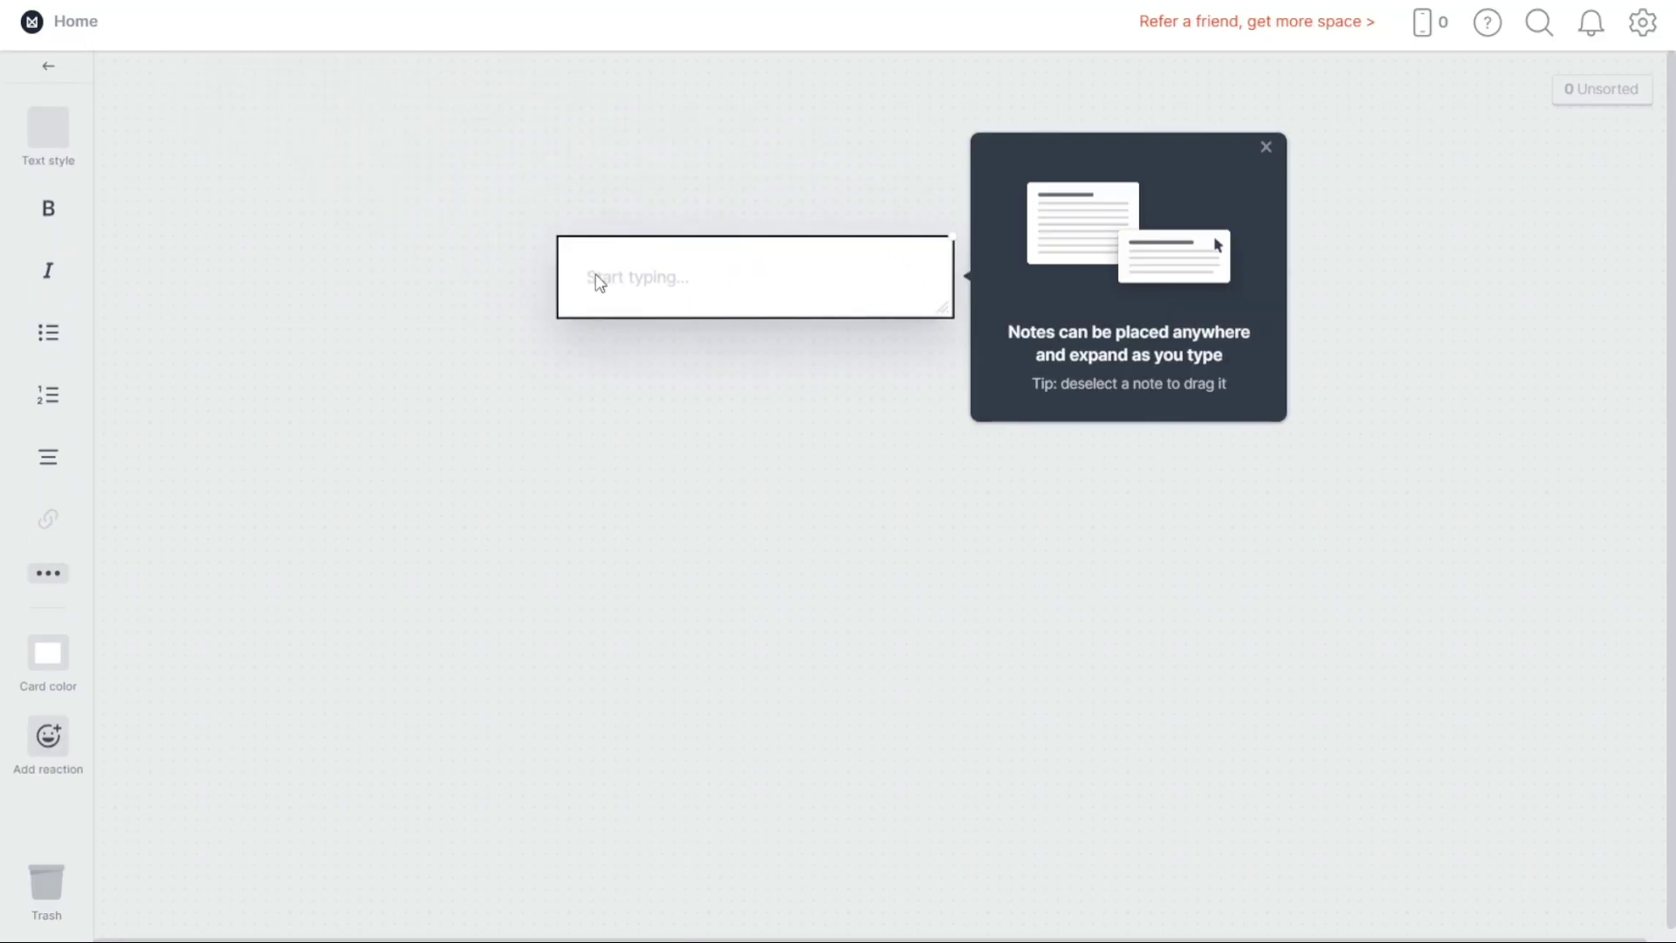
pyautogui.press('Escape')
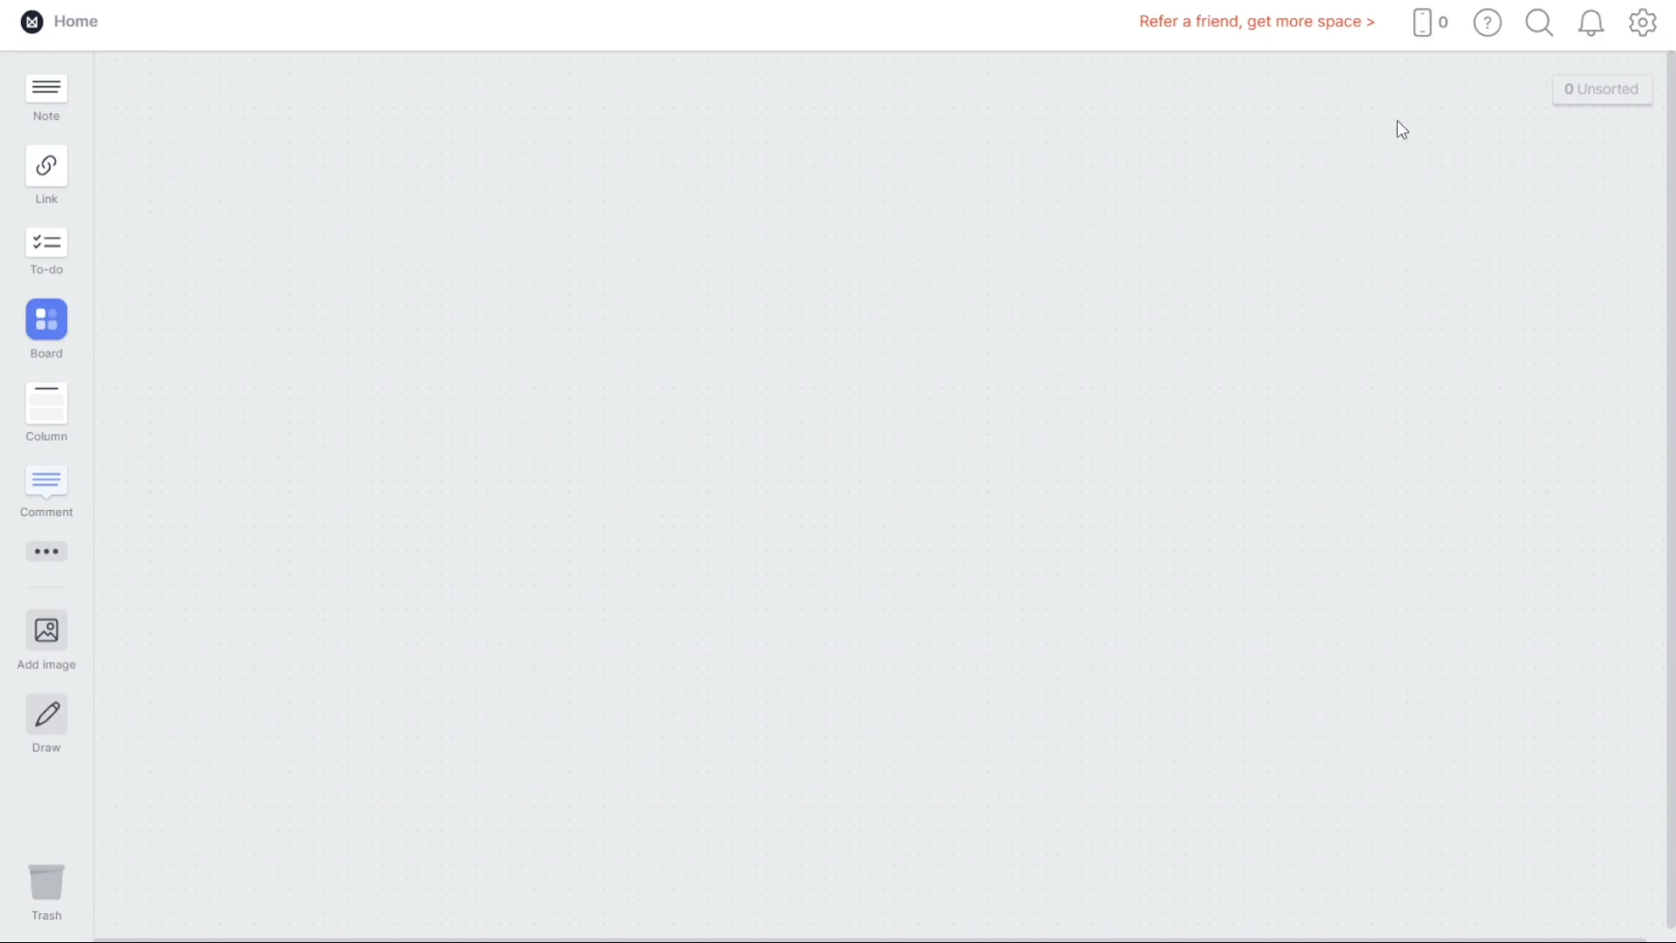
pyautogui.click(1645, 31)
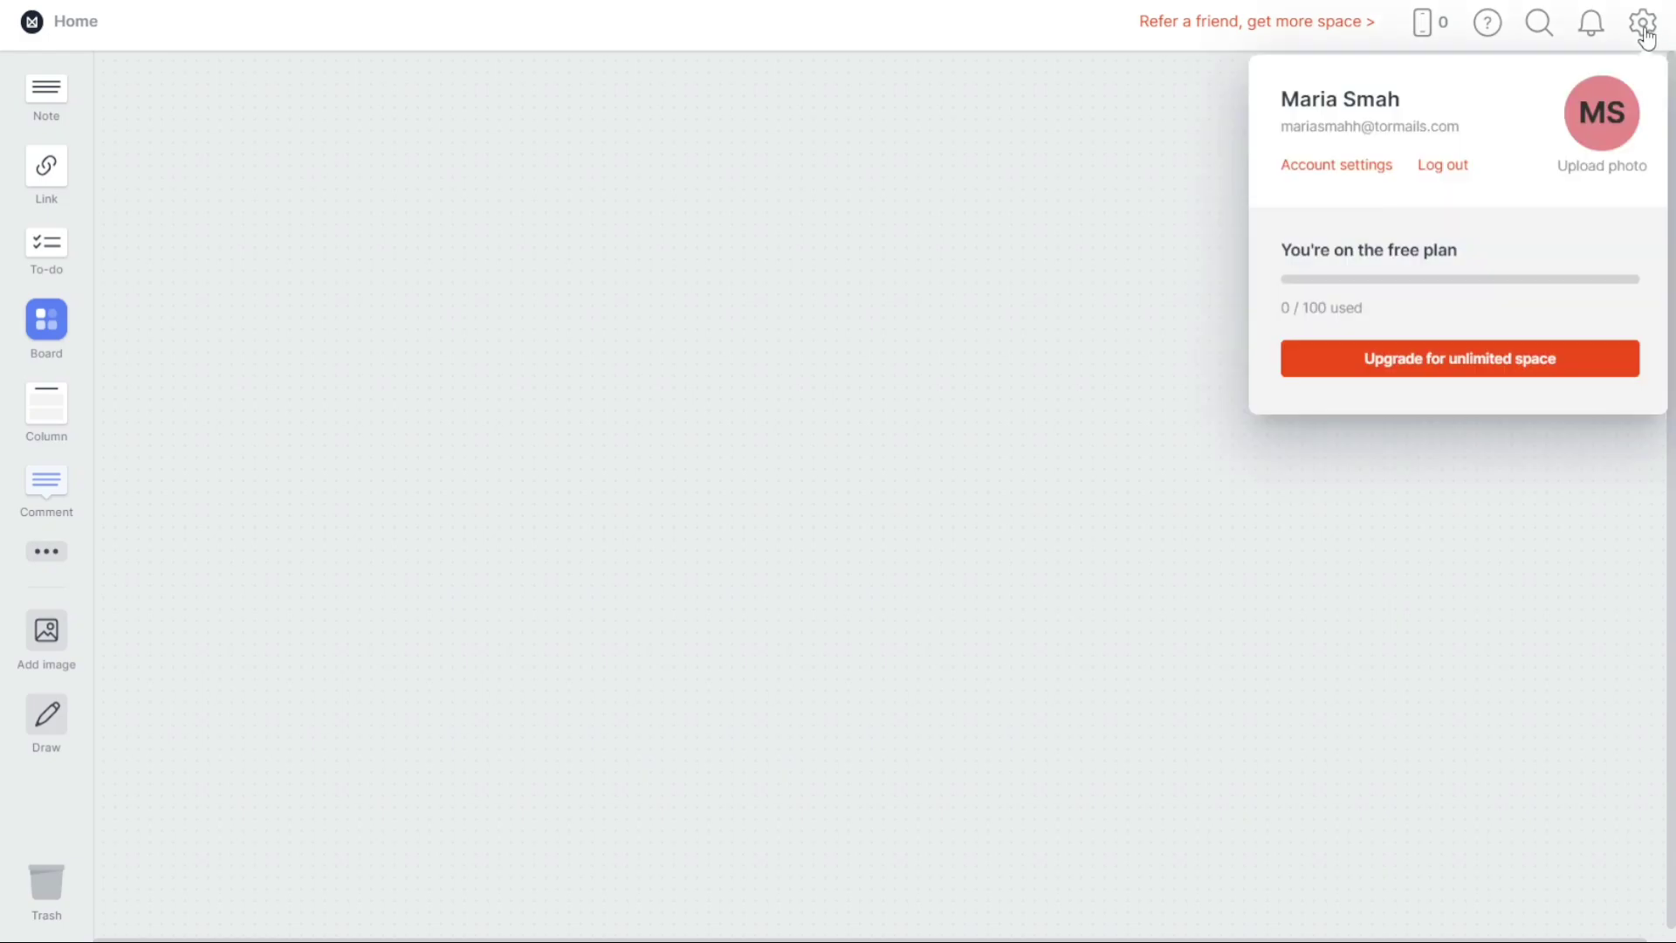
pyautogui.click(1588, 35)
pyautogui.click(1588, 34)
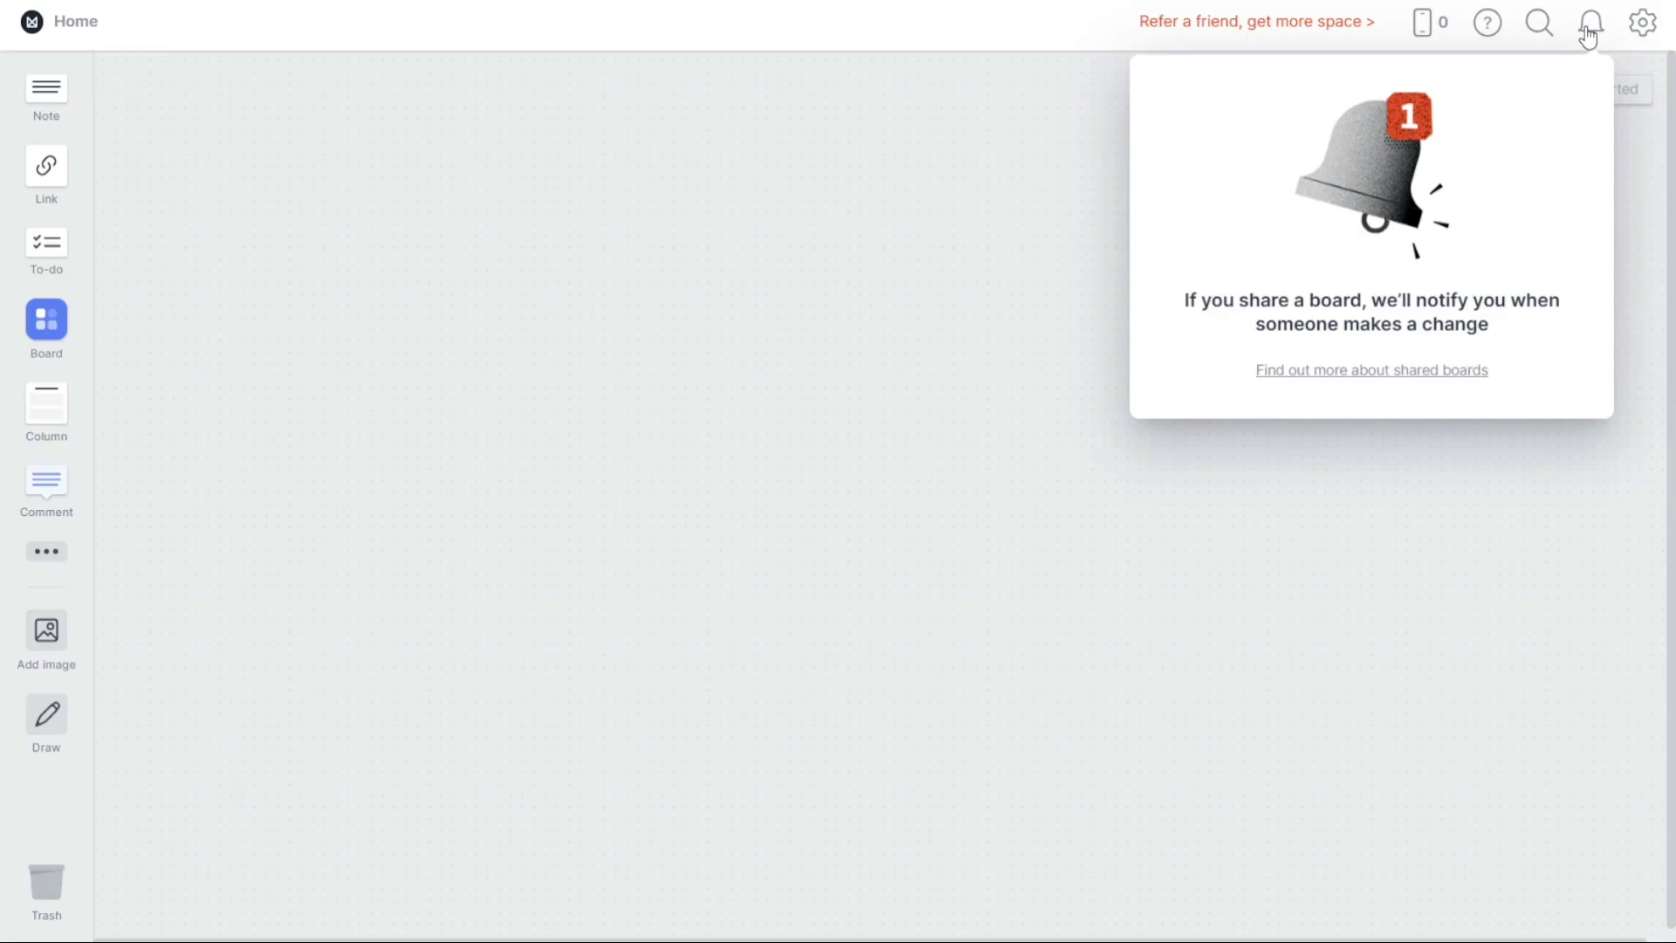
pyautogui.click(1588, 34)
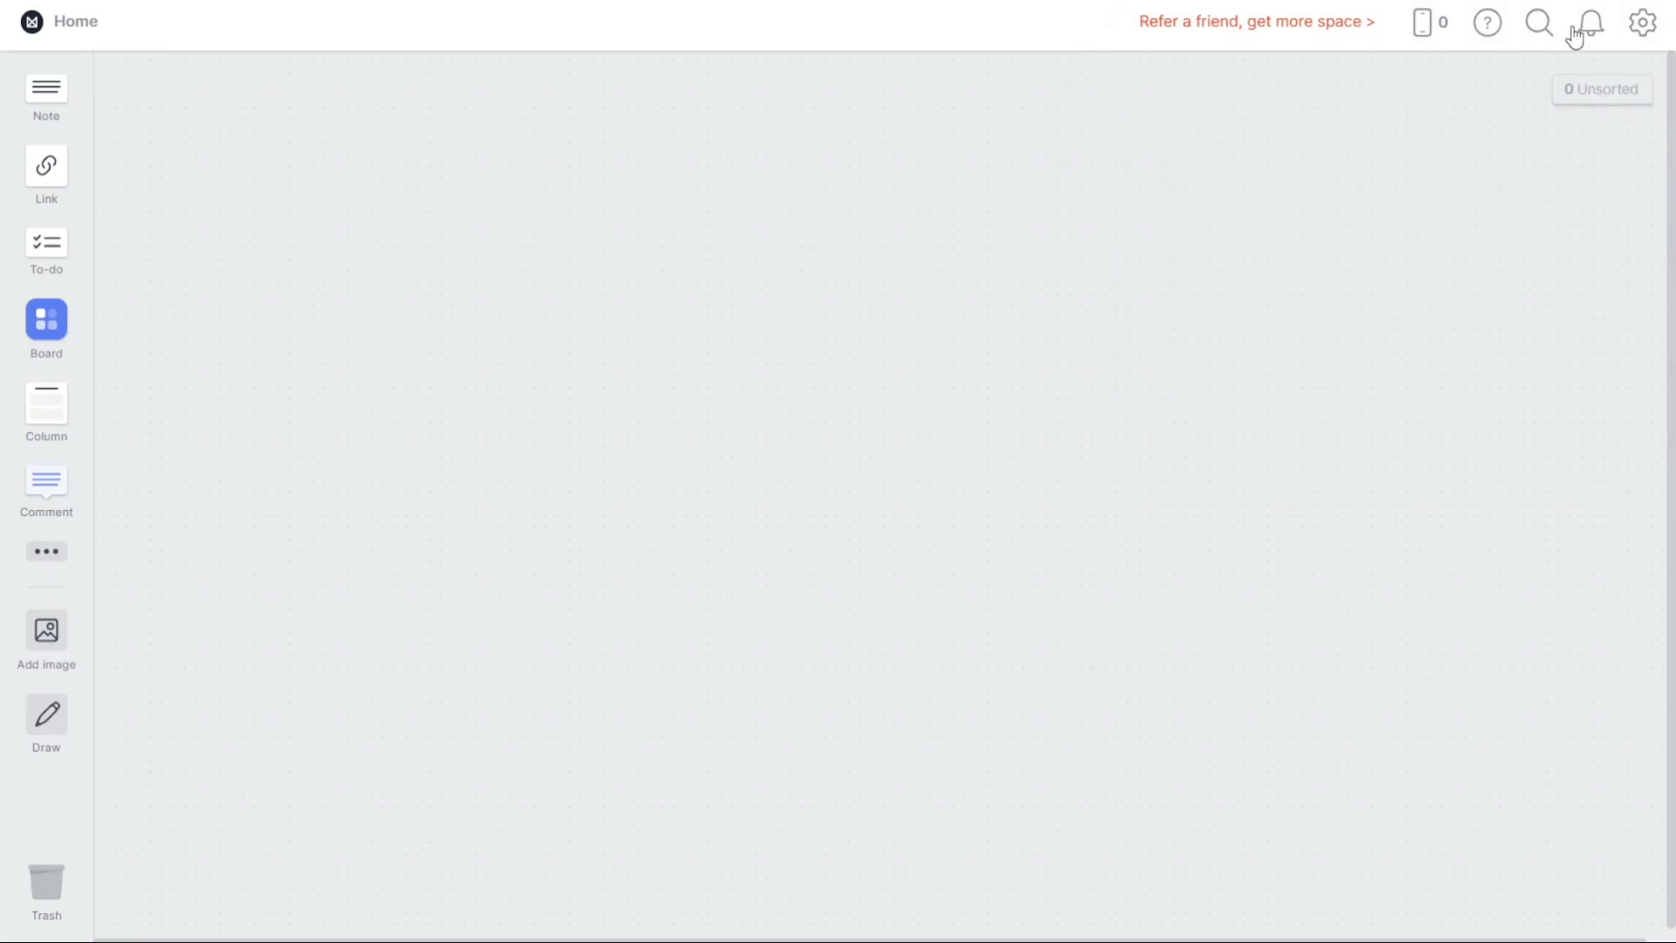
pyautogui.click(1539, 36)
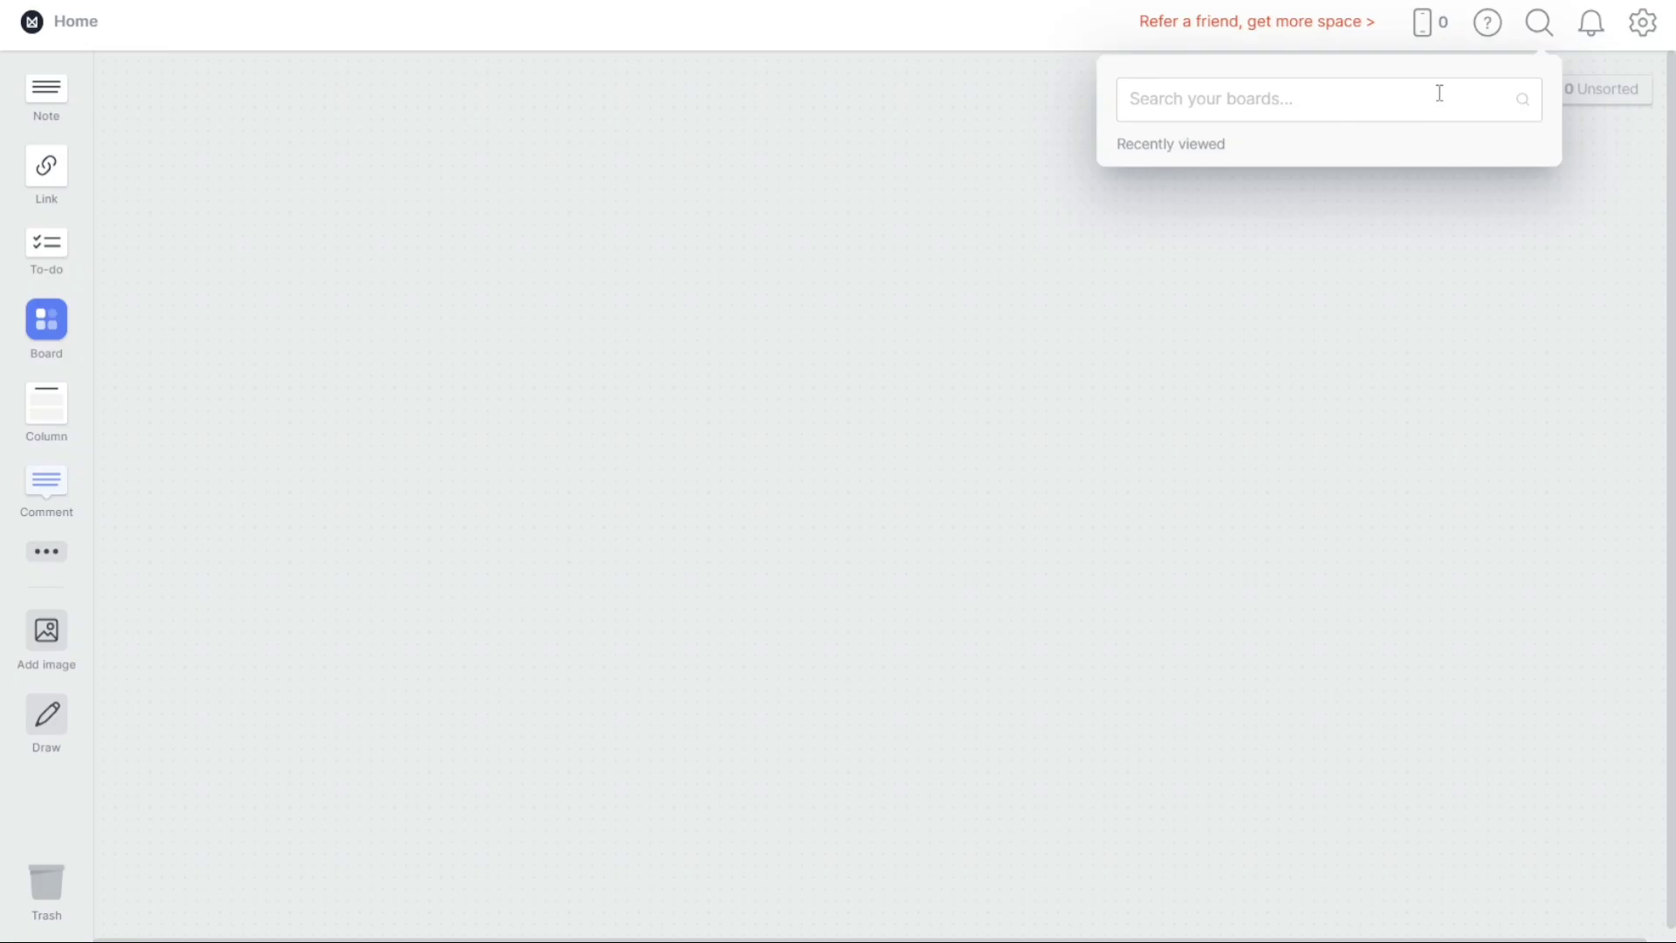
pyautogui.click(1539, 24)
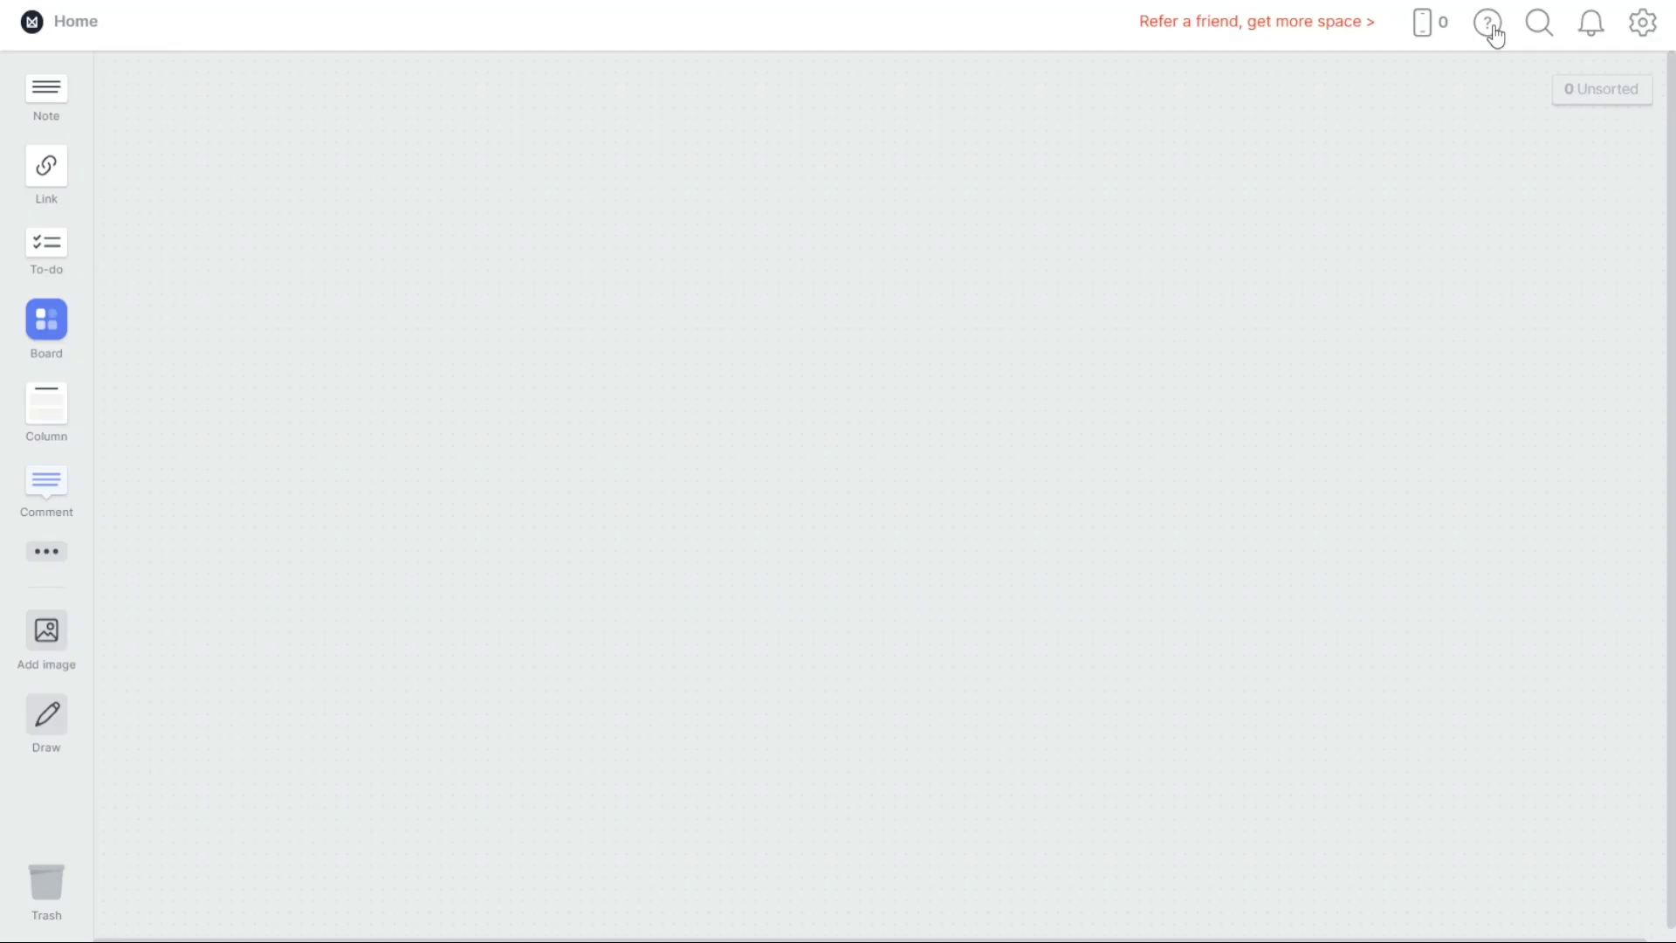
pyautogui.click(1432, 35)
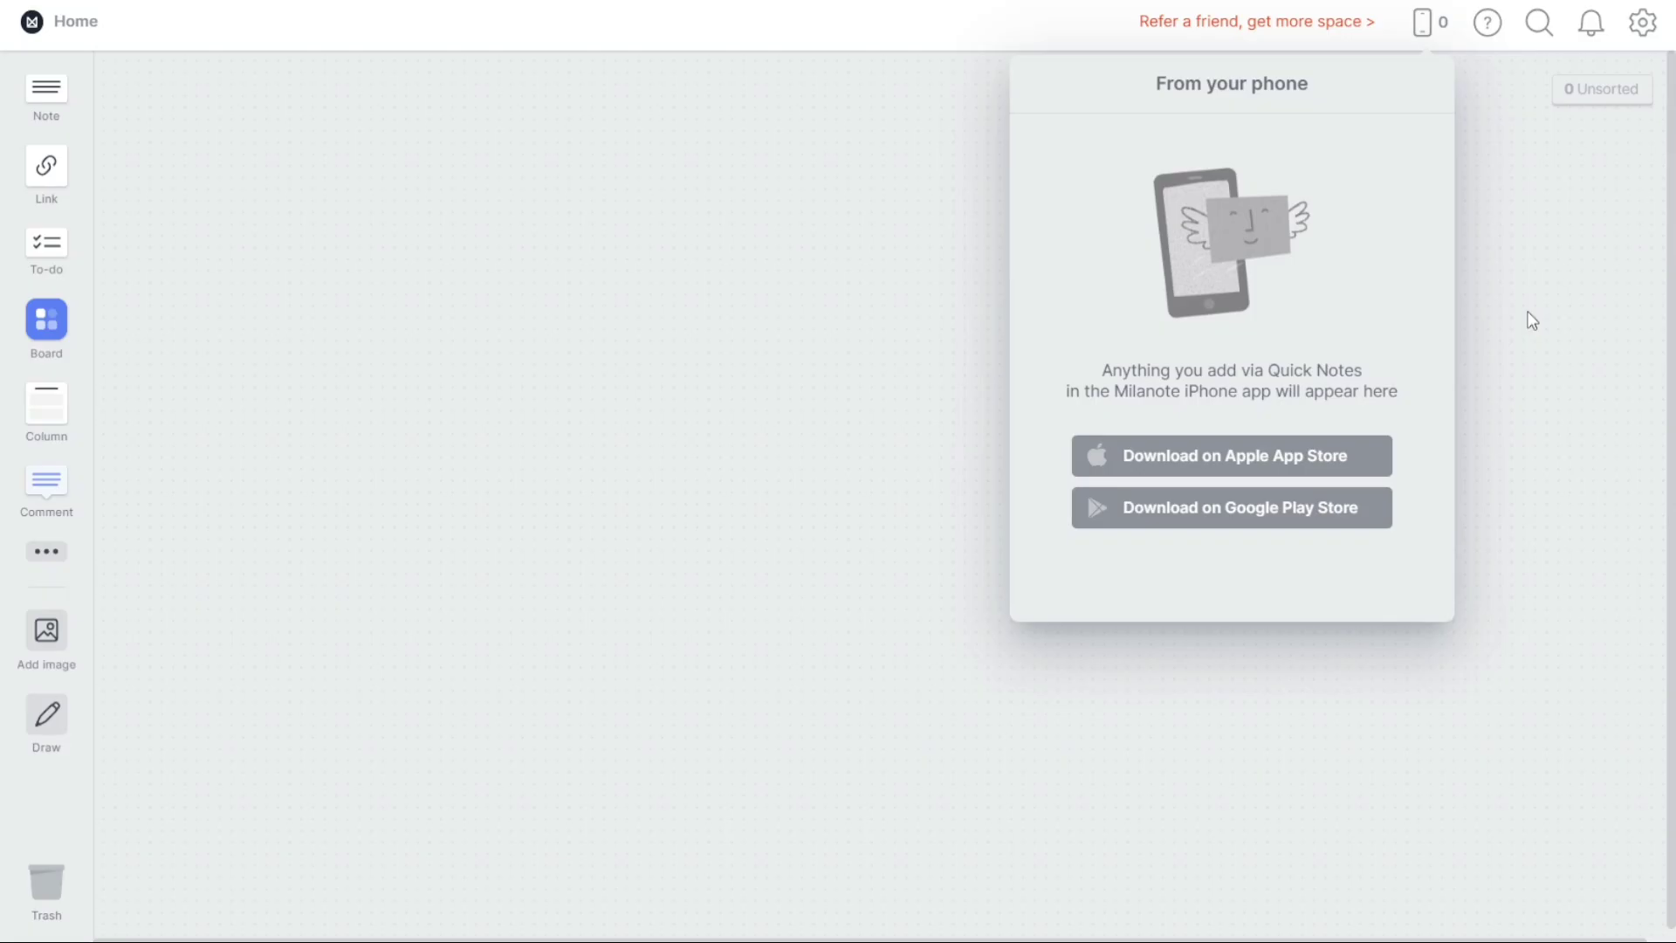
pyautogui.click(1531, 320)
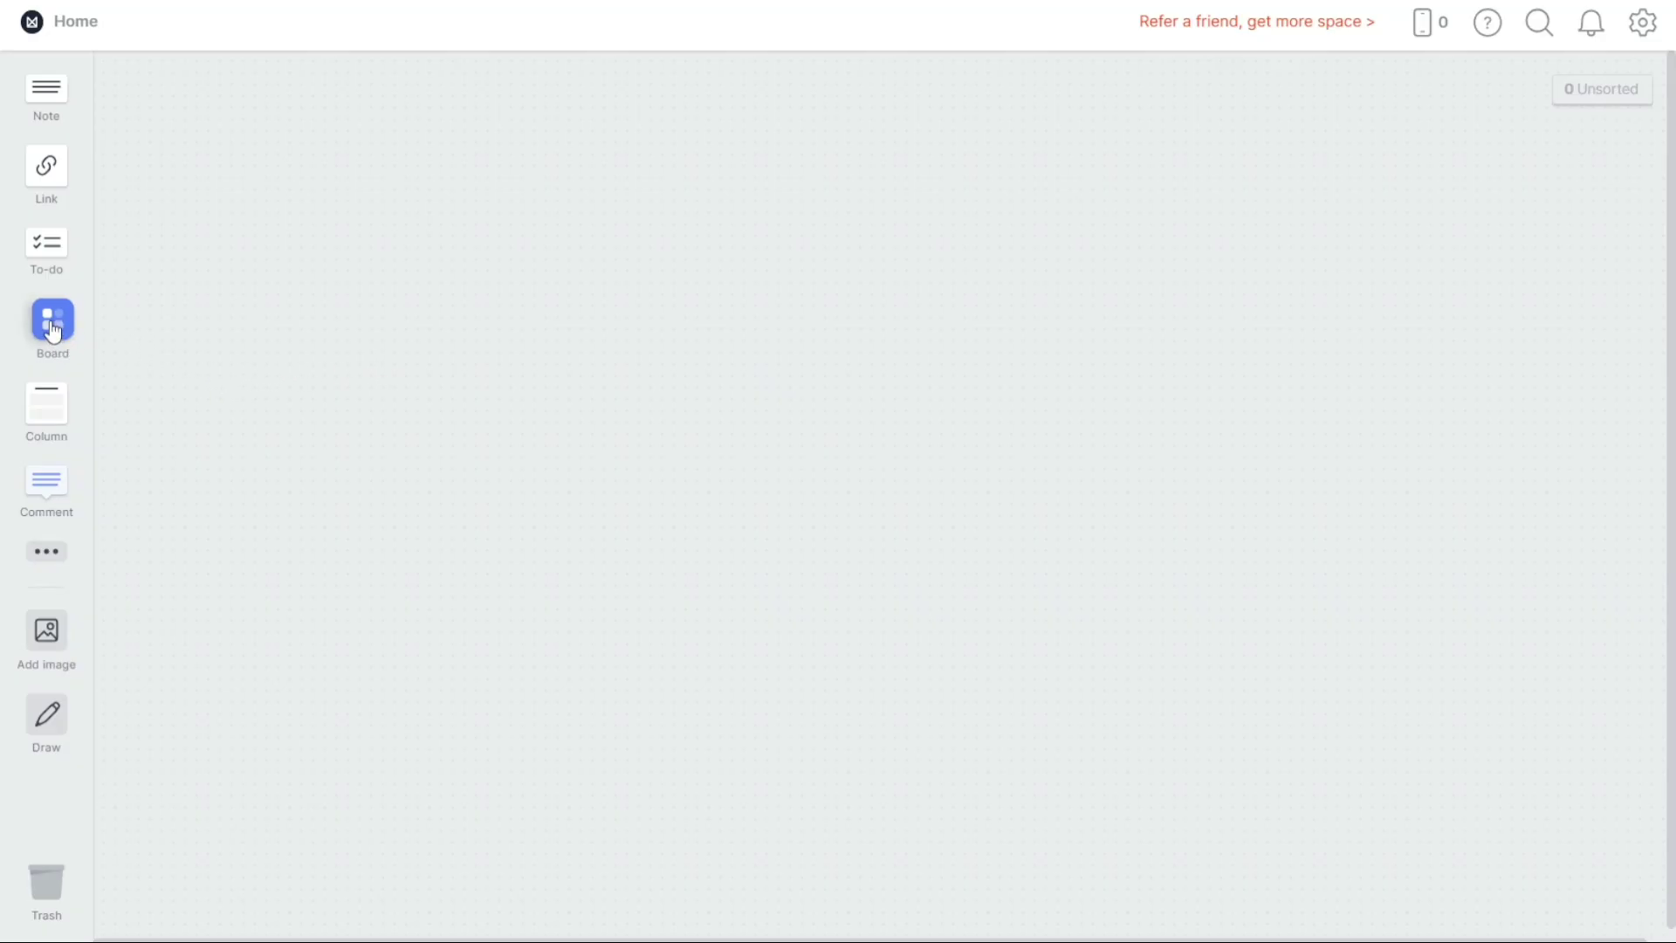
# - Add a new board to Home and name it 'My Project'
pyautogui.moveTo(56, 332); pyautogui.dragTo(737, 359)
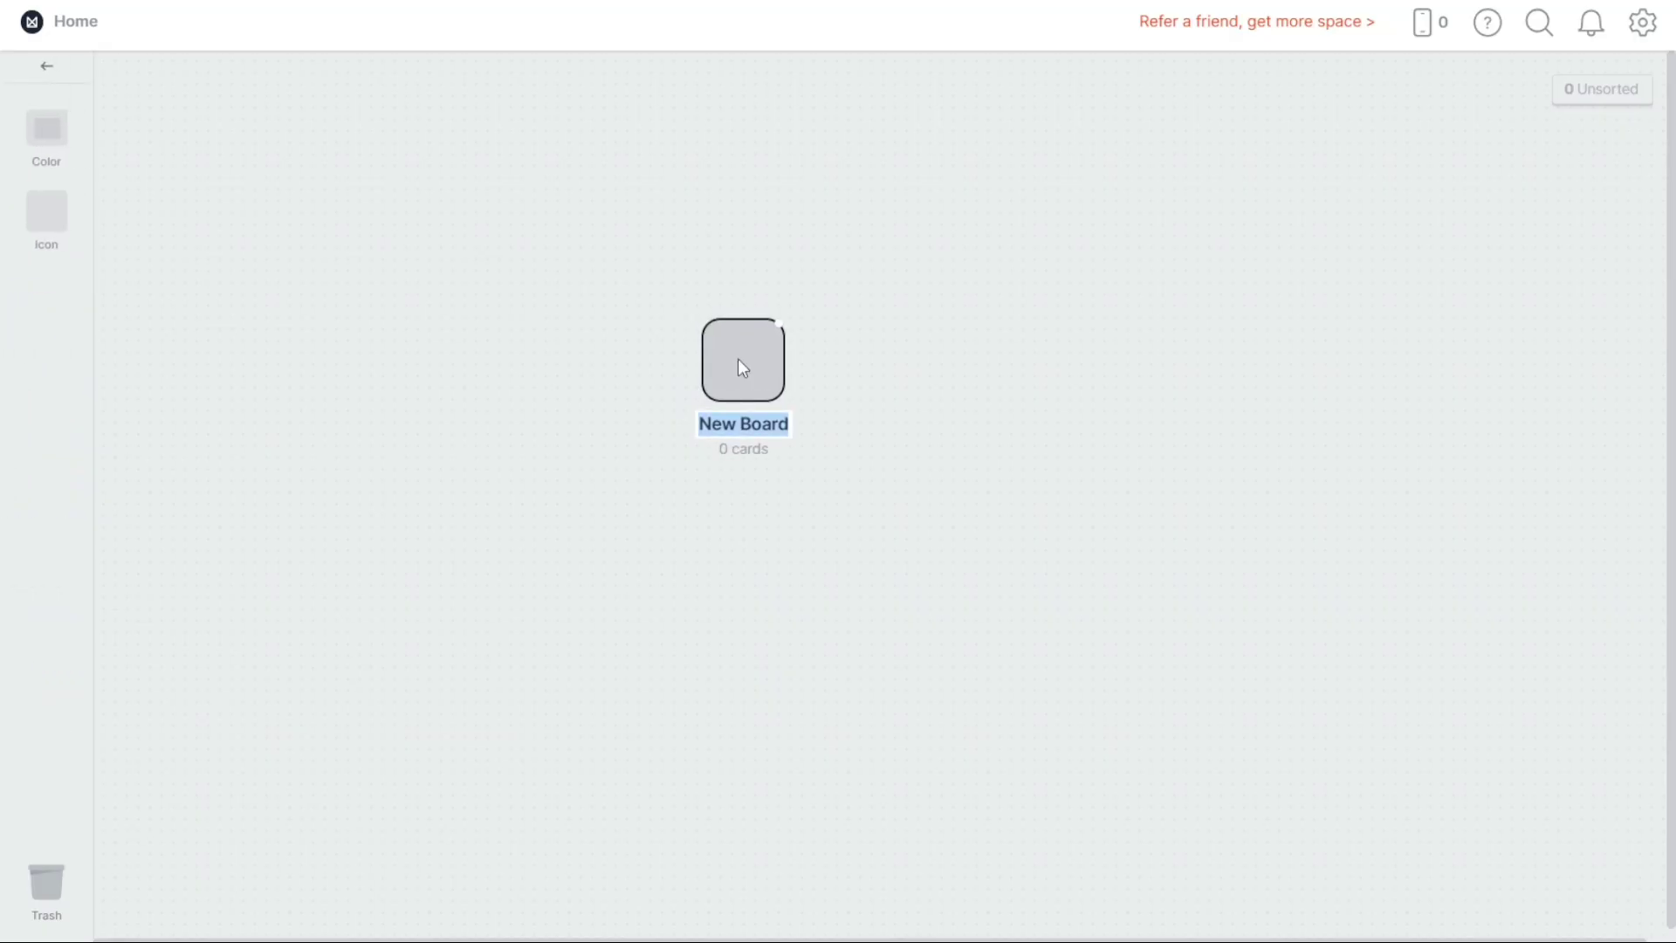
pyautogui.write('My')
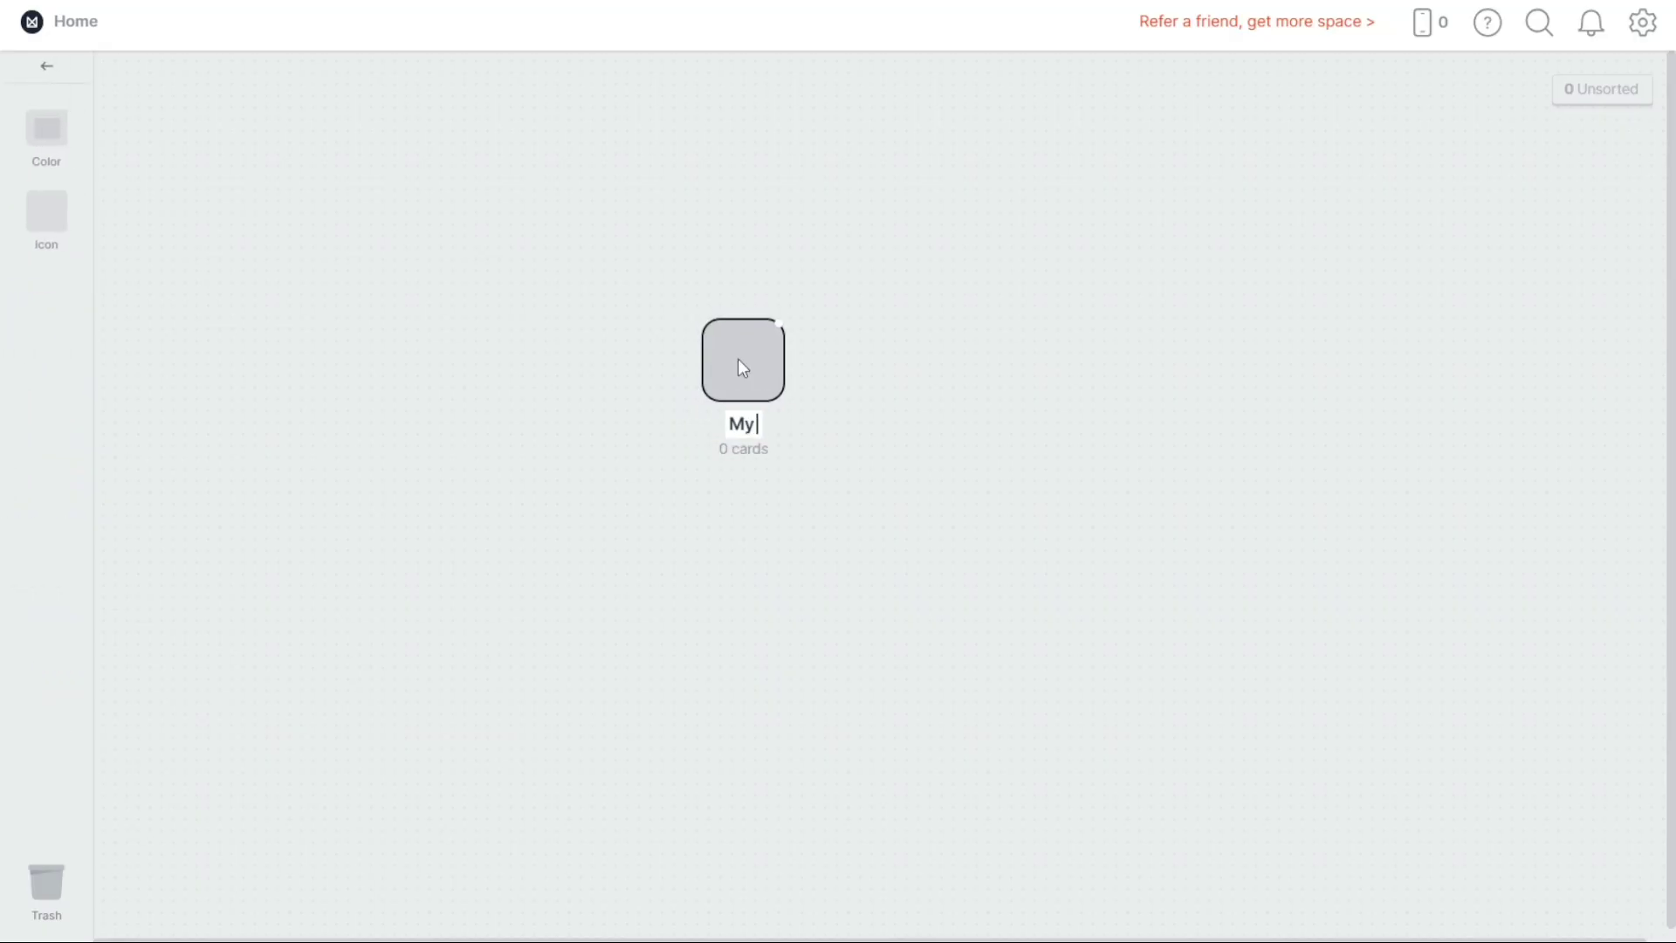
pyautogui.write(' Projec')
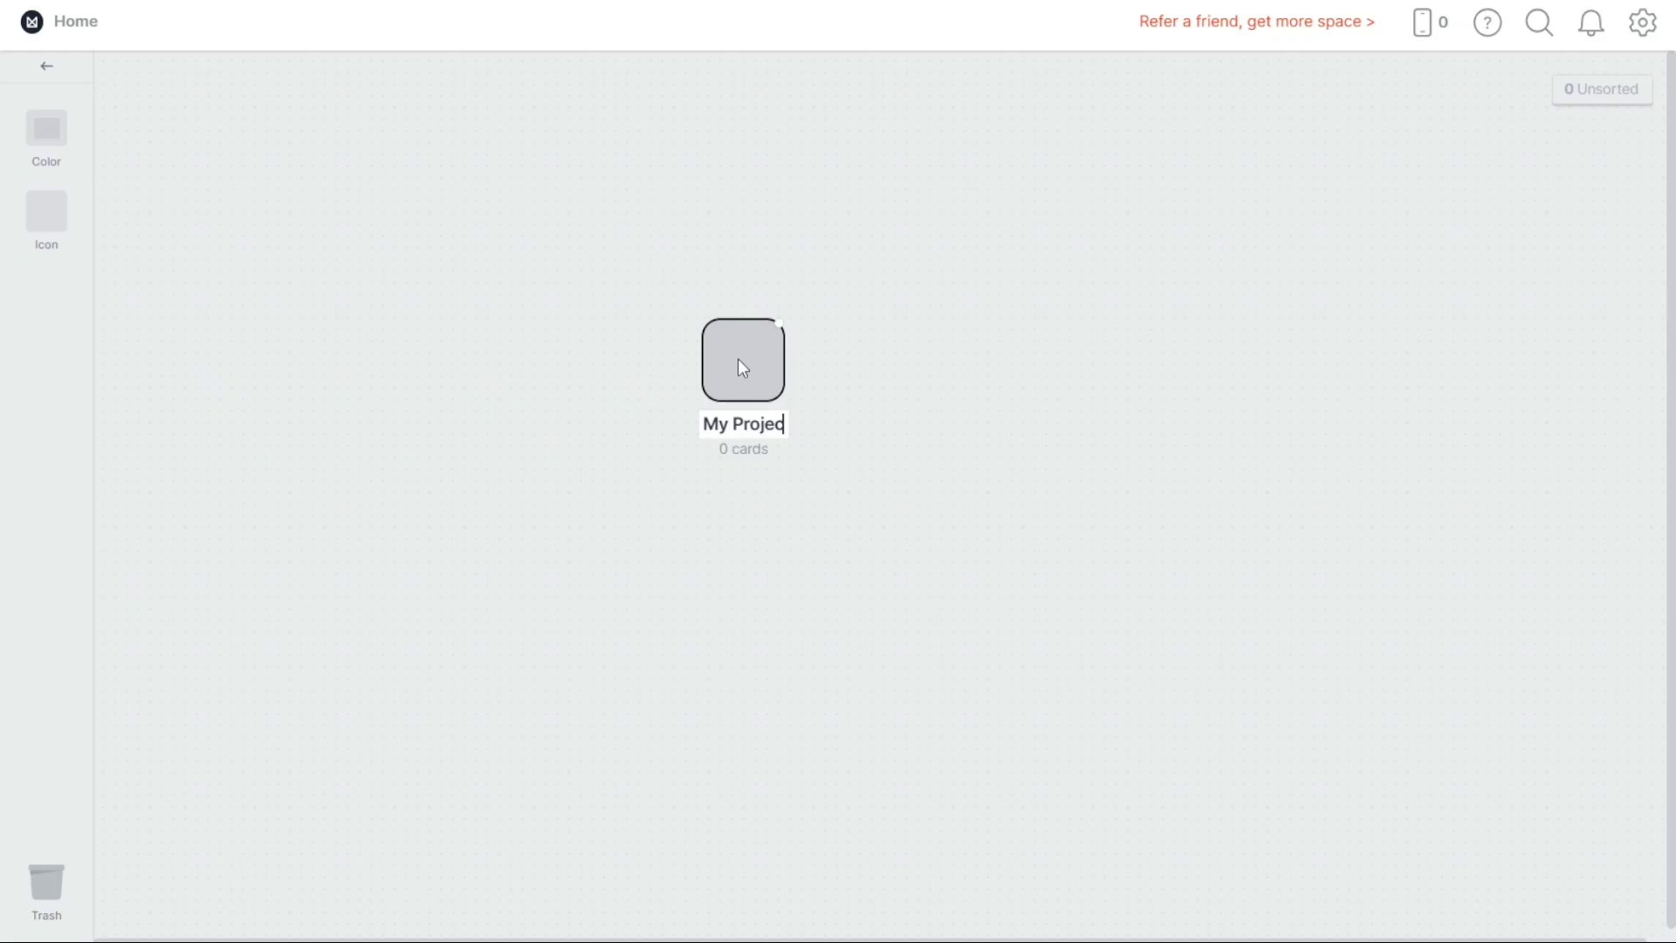
pyautogui.write('t')
pyautogui.click(933, 447)
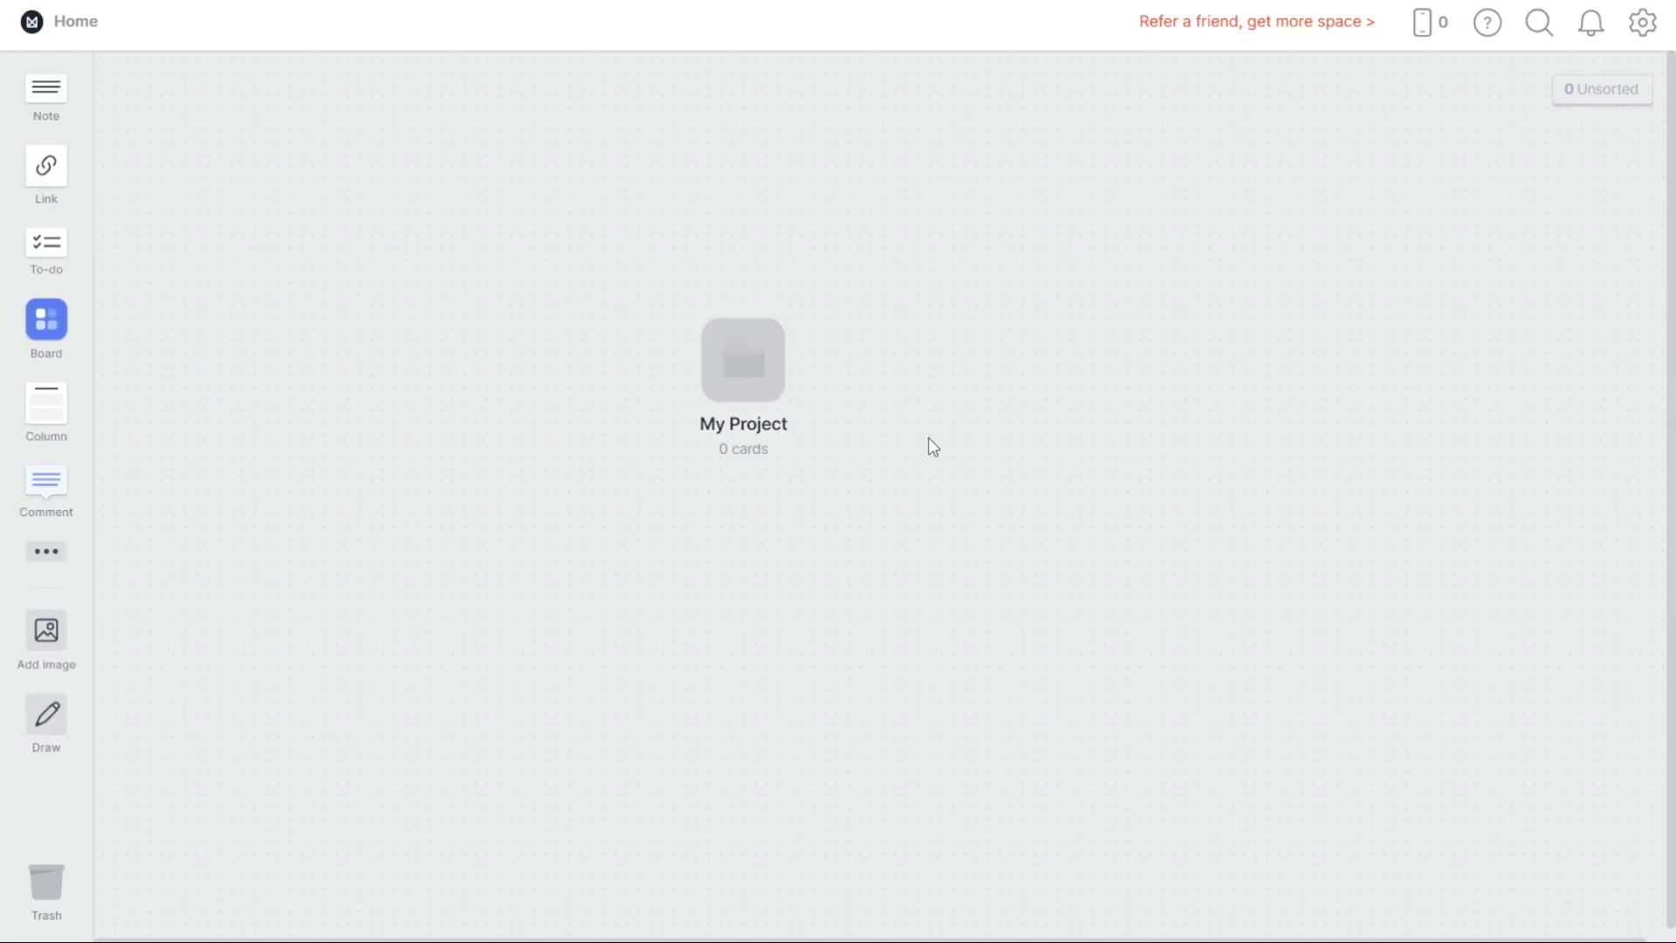
# - Open My Project and dismiss the template suggestions so it stays empty
pyautogui.click(756, 381)
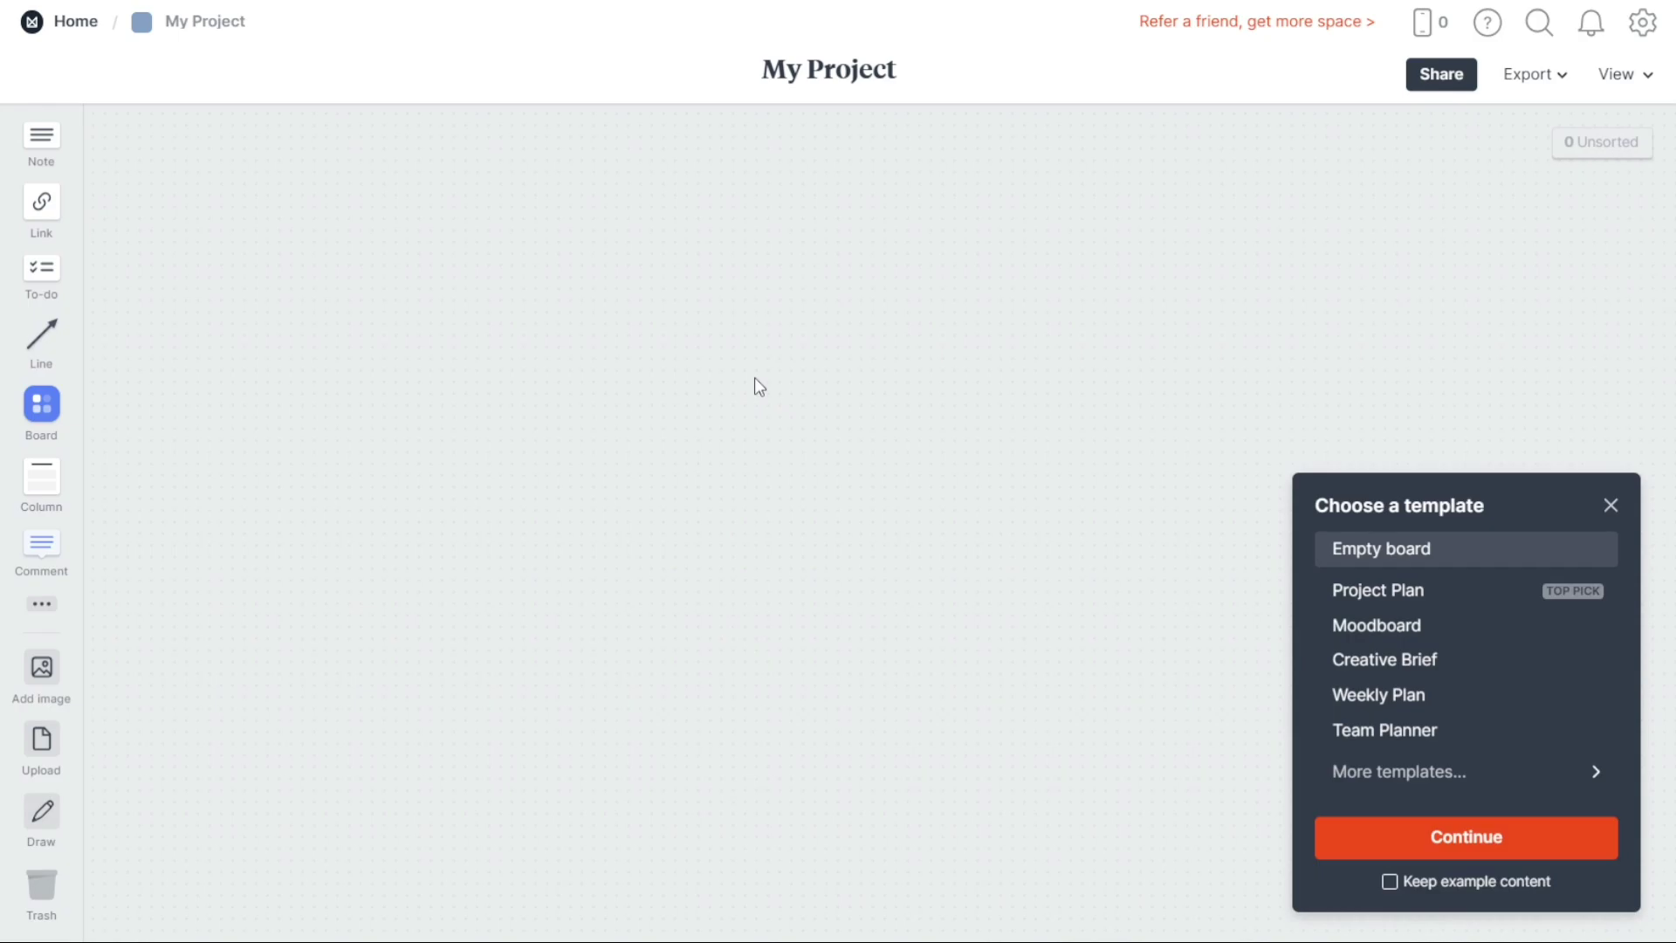
pyautogui.click(1610, 506)
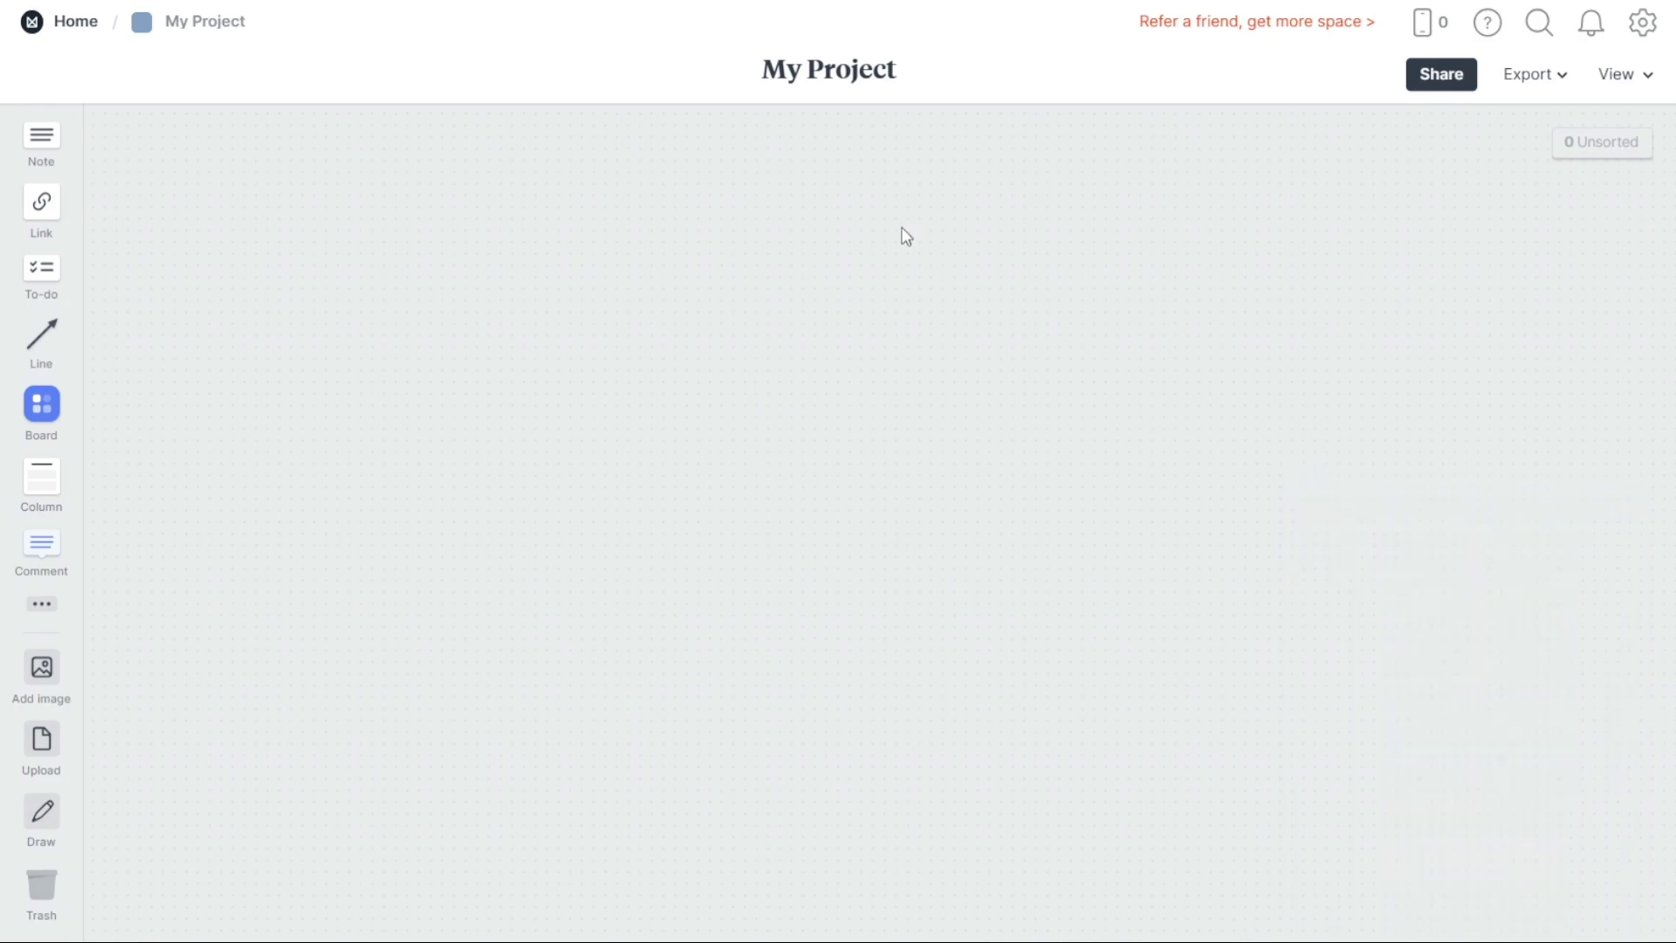
pyautogui.click(69, 21)
pyautogui.click(763, 368)
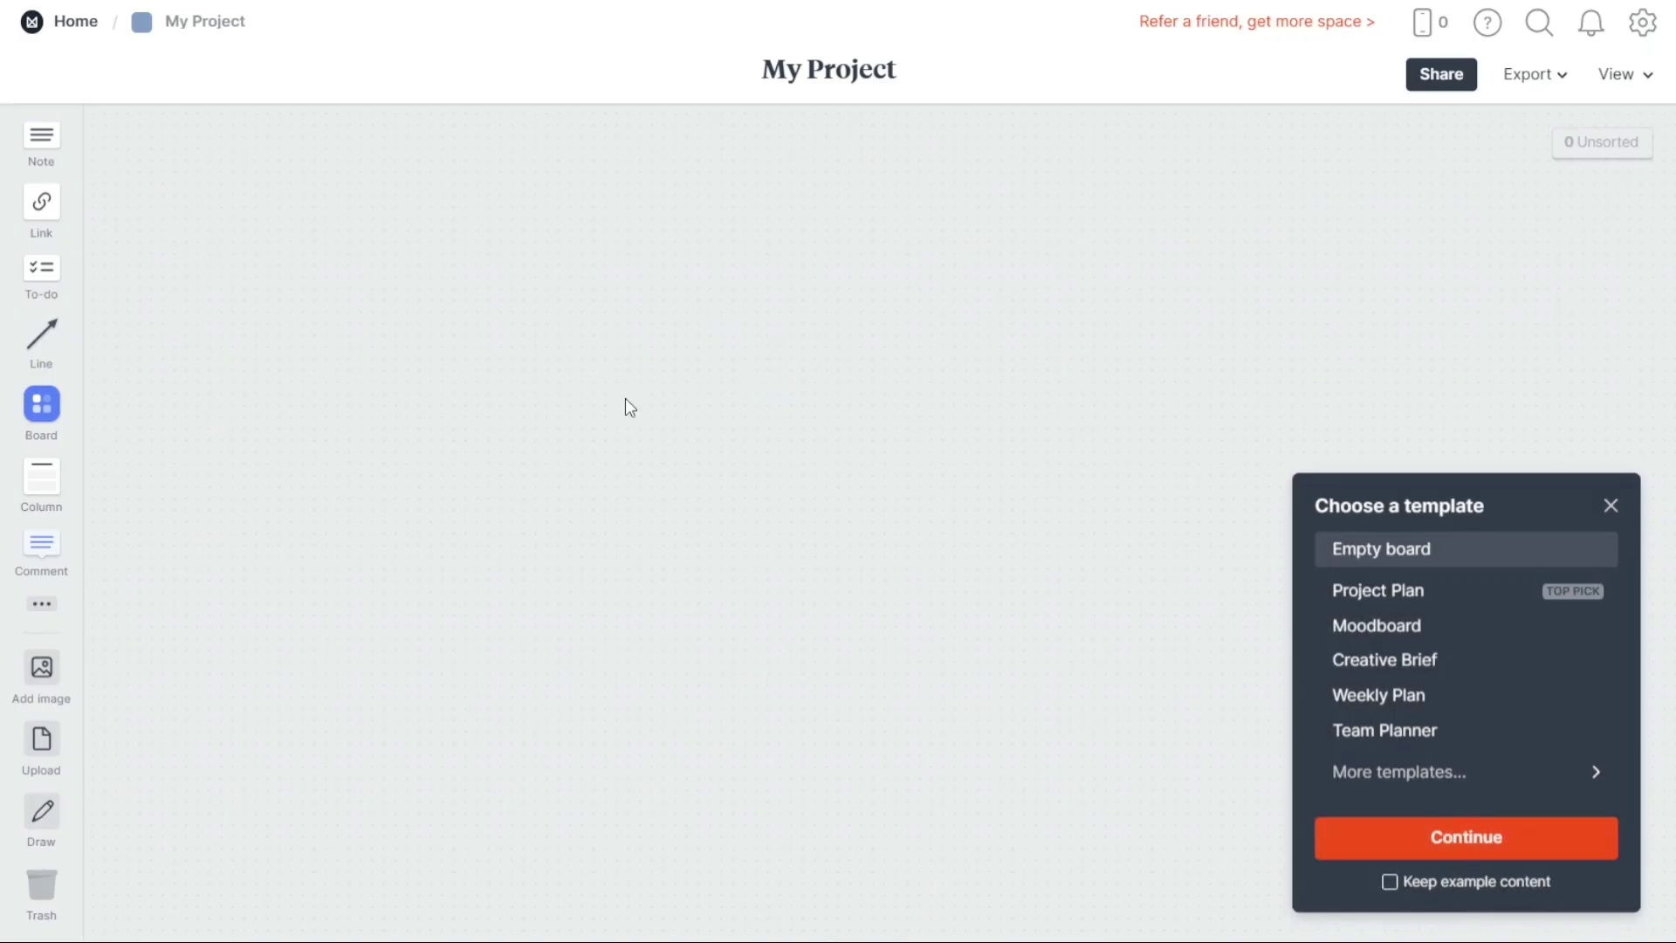
pyautogui.click(1610, 508)
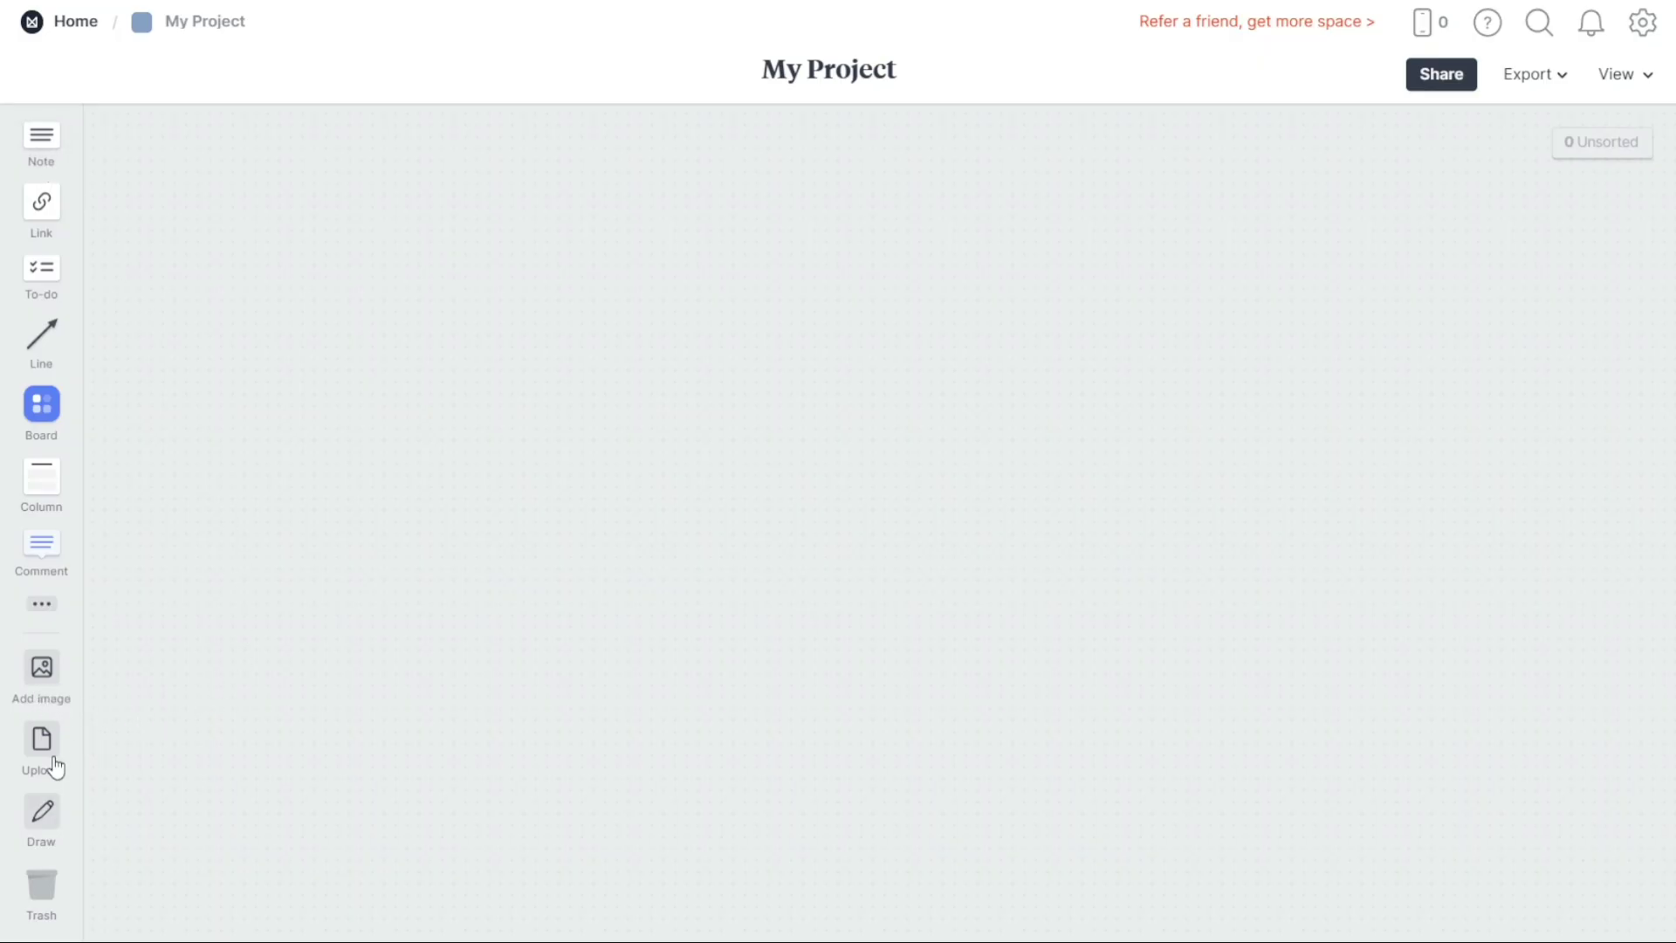
pyautogui.click(41, 613)
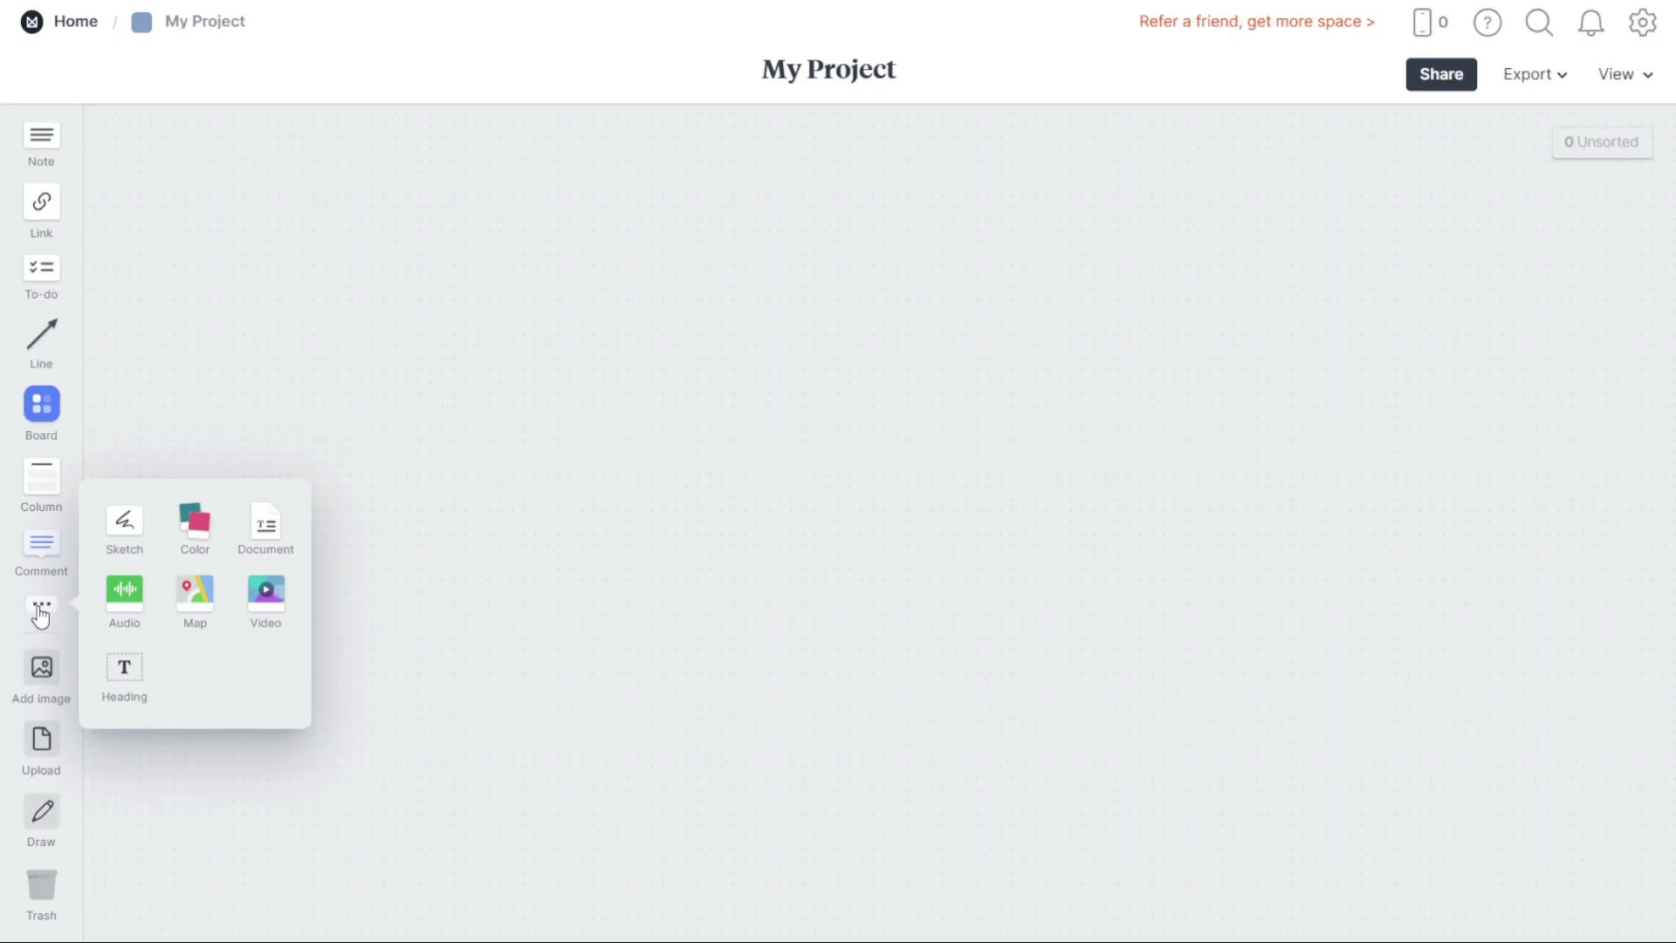
pyautogui.click(40, 614)
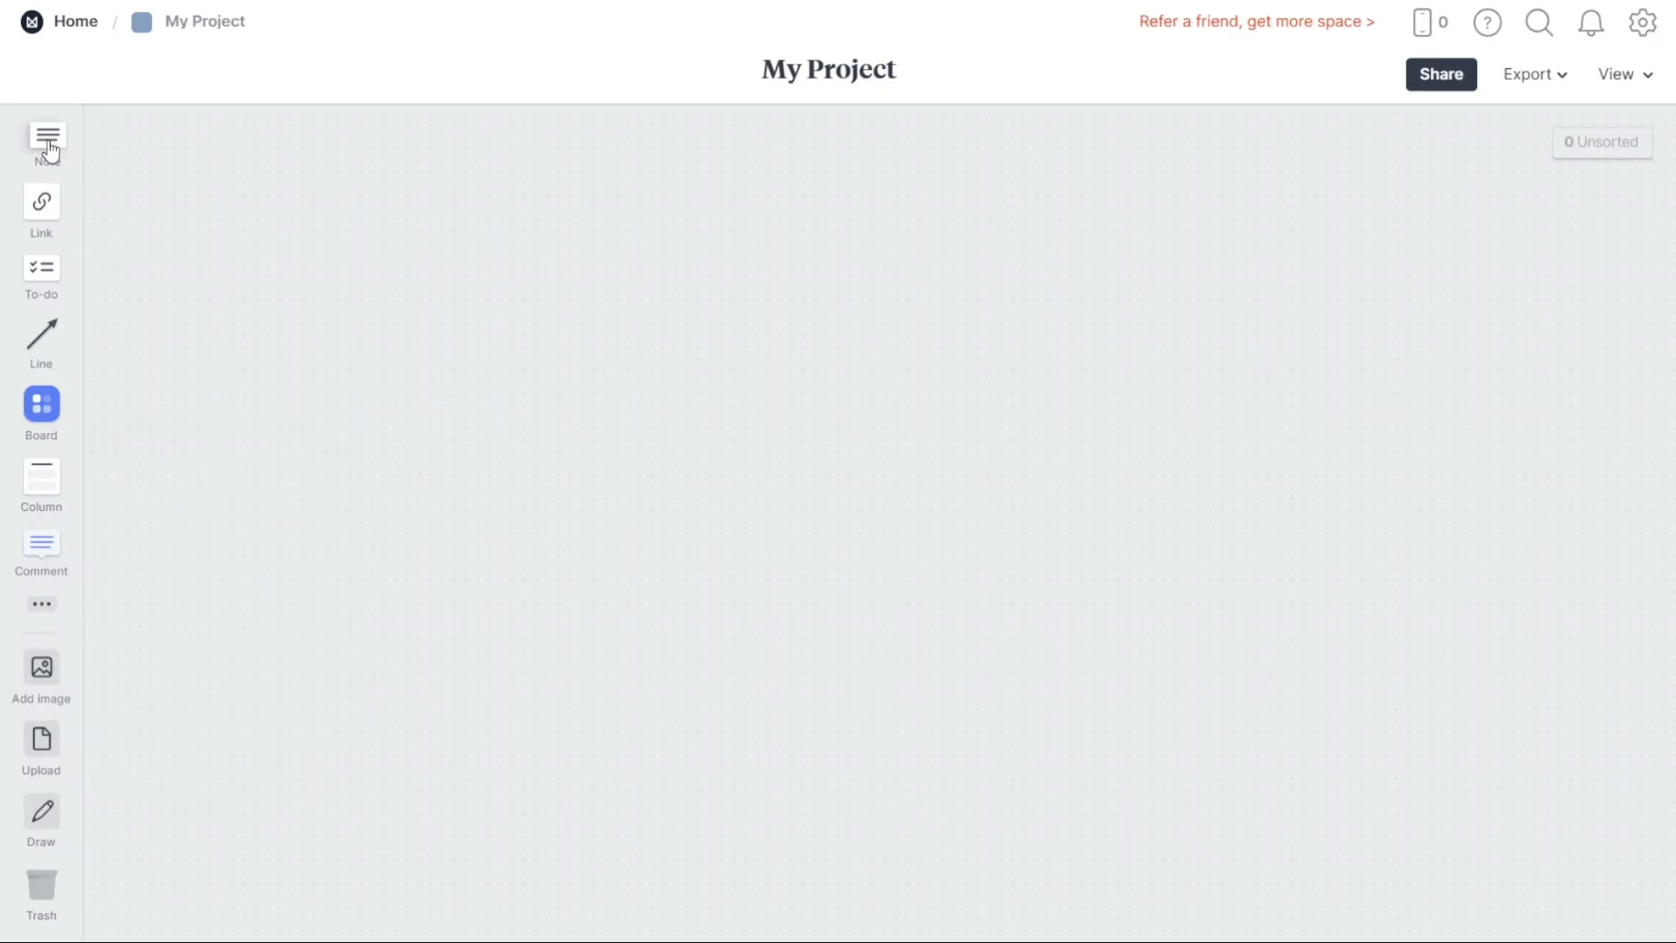
# - Place a note card with the text 'Note' on the My Project board
pyautogui.moveTo(48, 150); pyautogui.dragTo(584, 278)
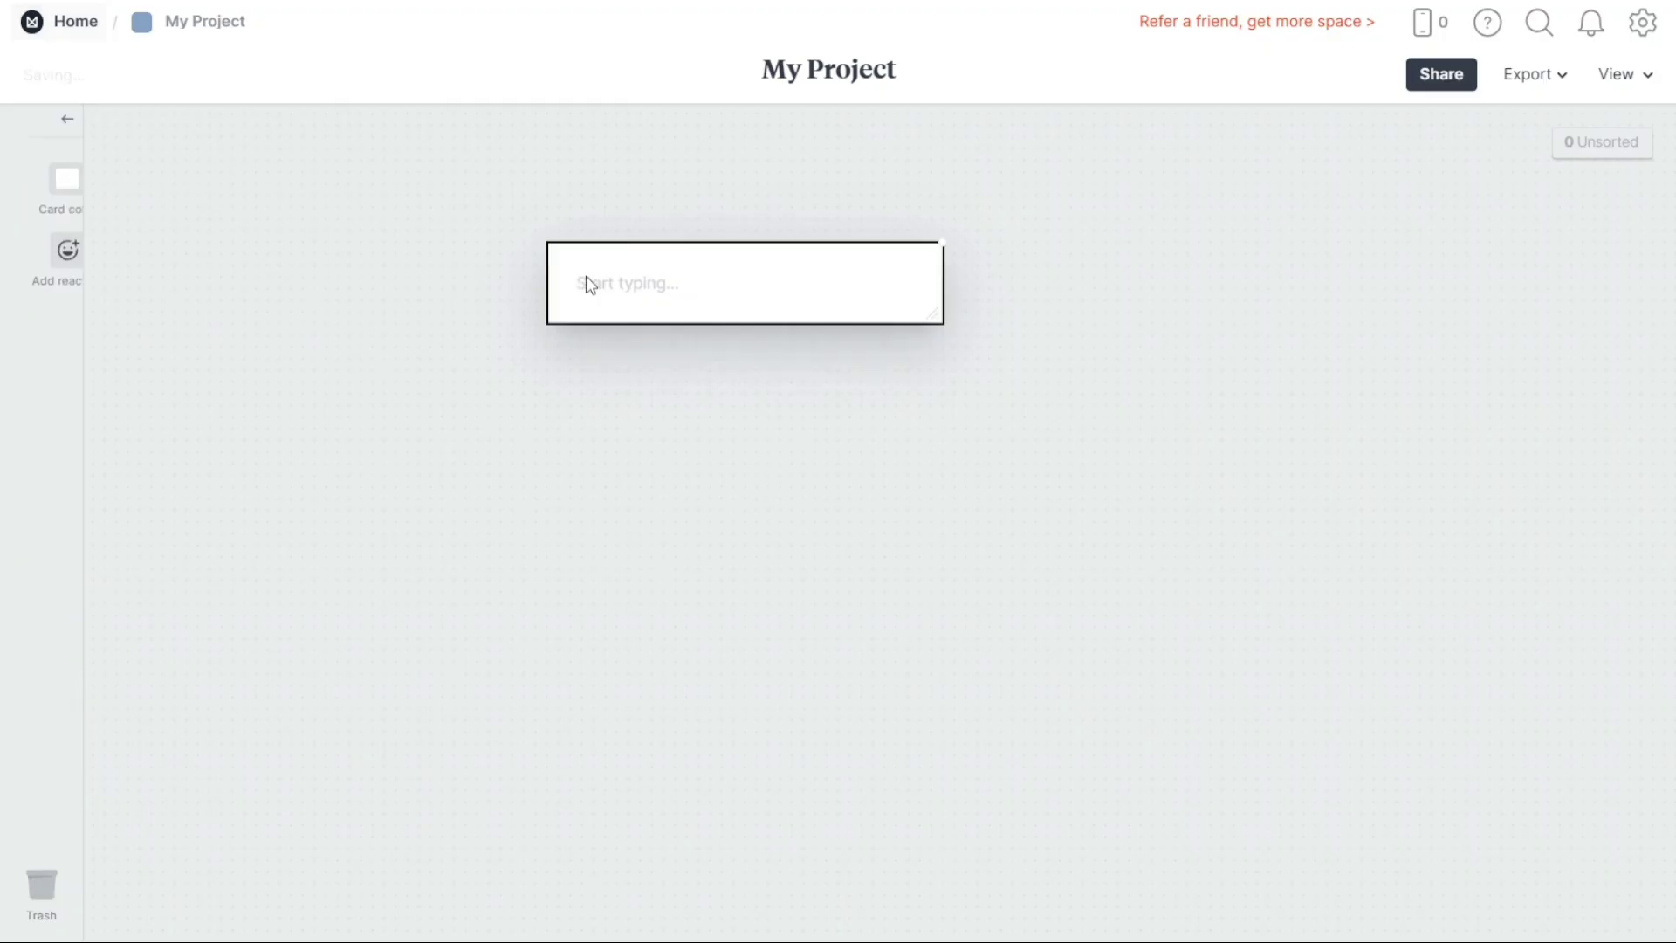
pyautogui.write('Note')
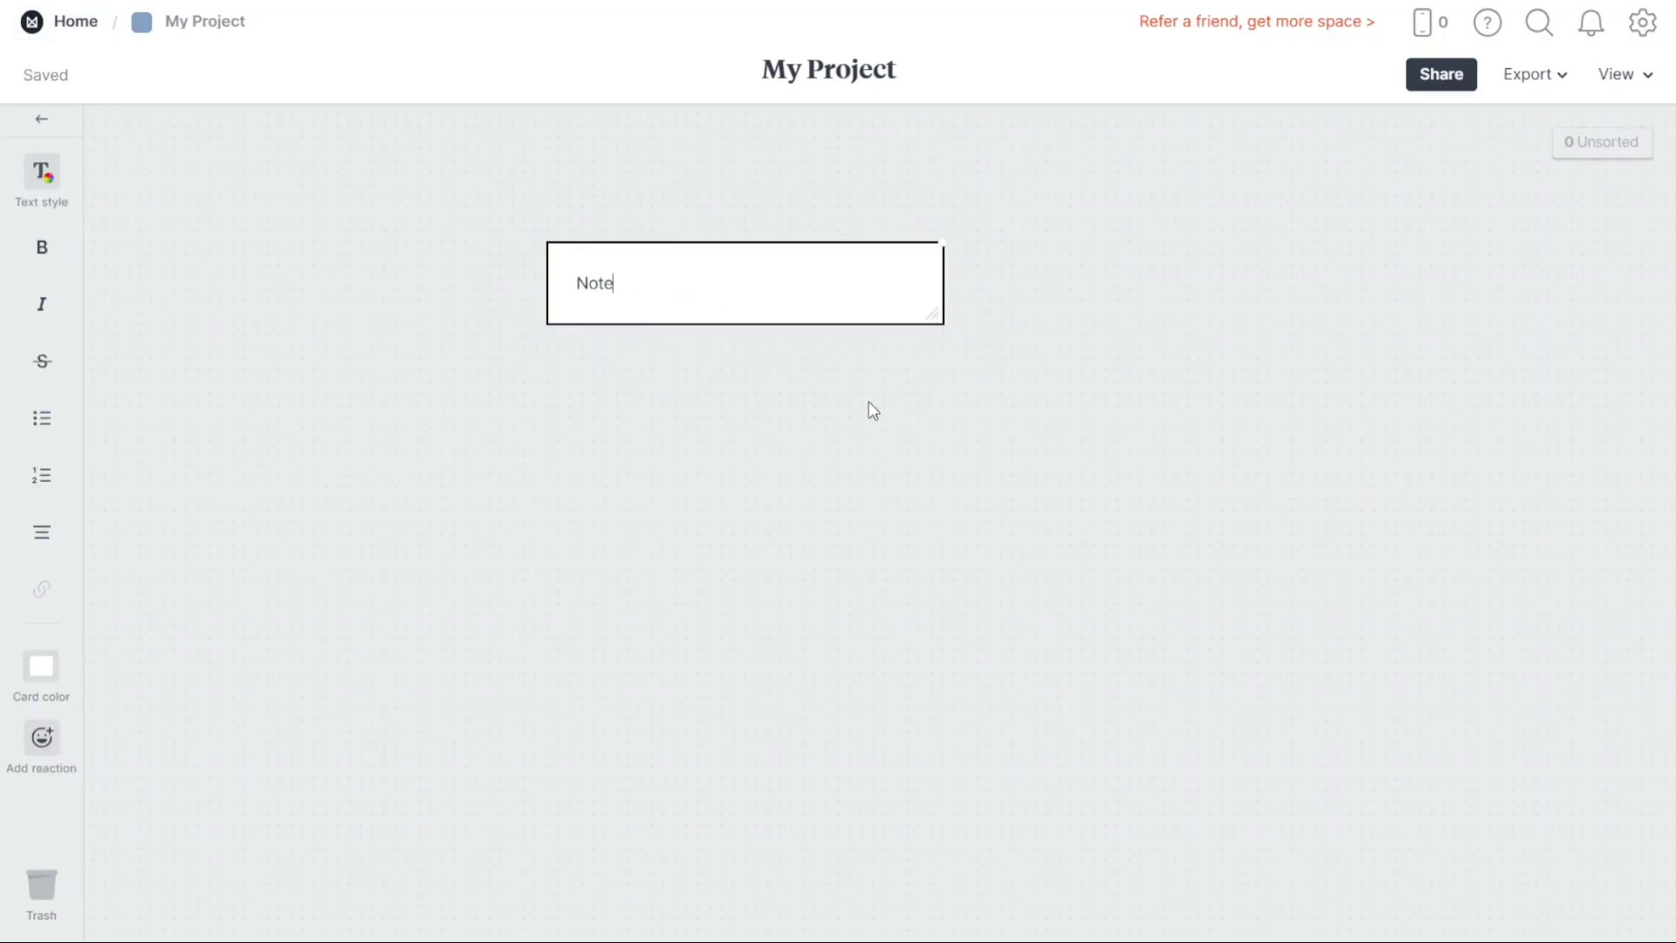
pyautogui.click(859, 404)
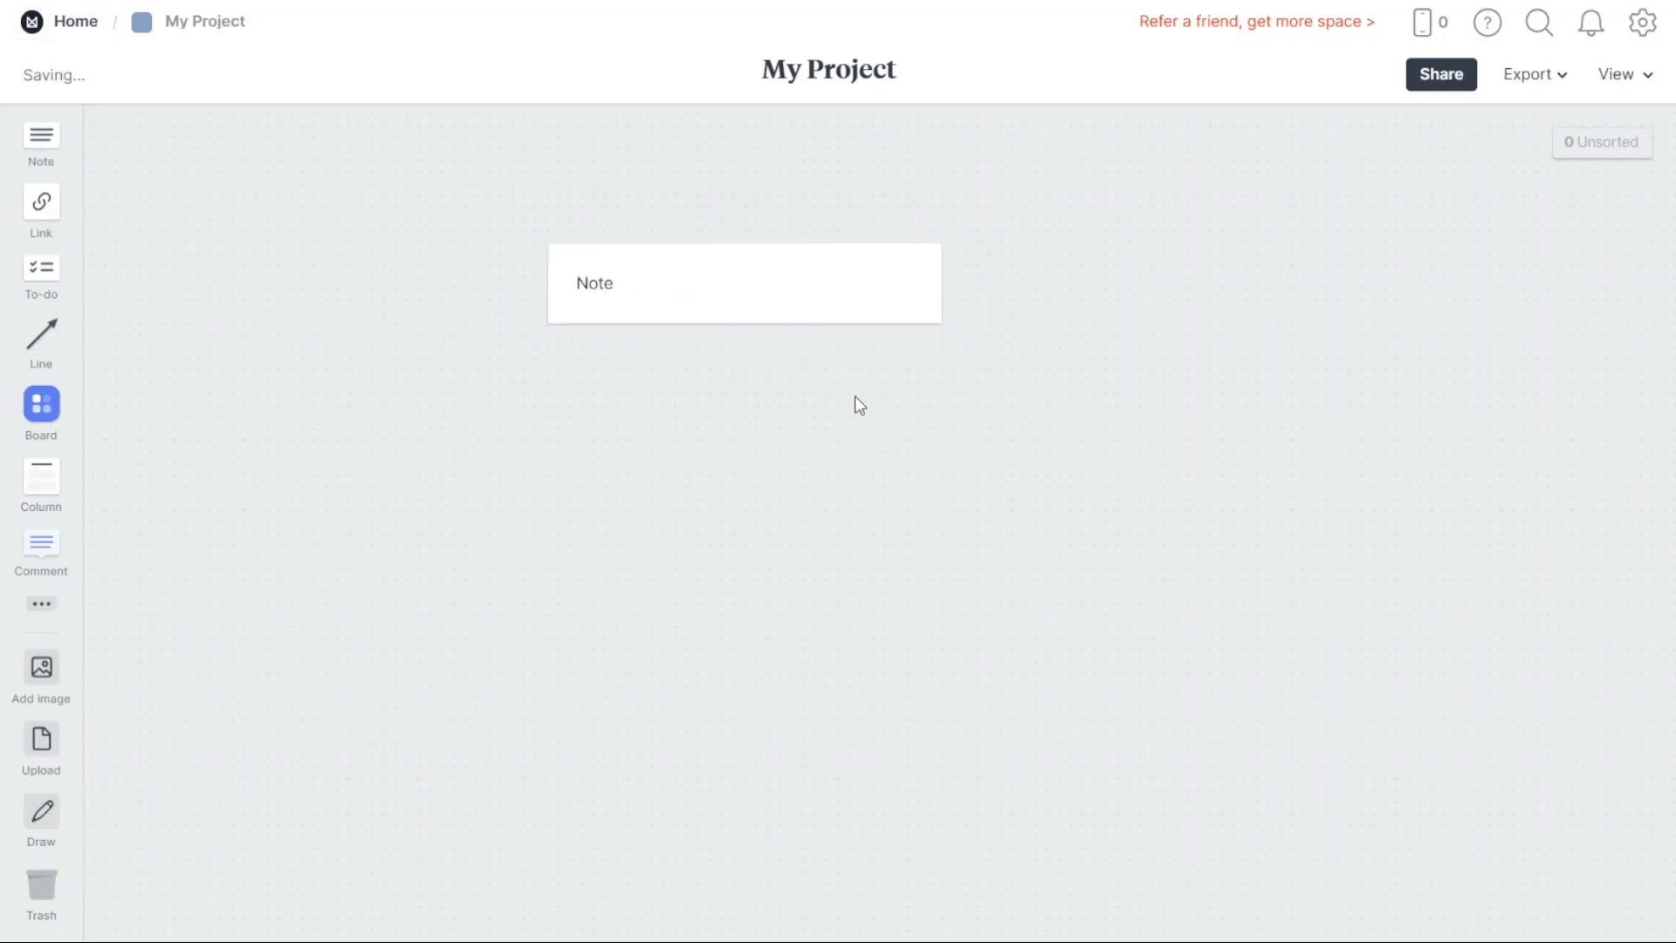
# - Move the Note card up and right, adding blank lines below its text
pyautogui.moveTo(800, 309); pyautogui.dragTo(1144, 264)
pyautogui.click(1030, 244)
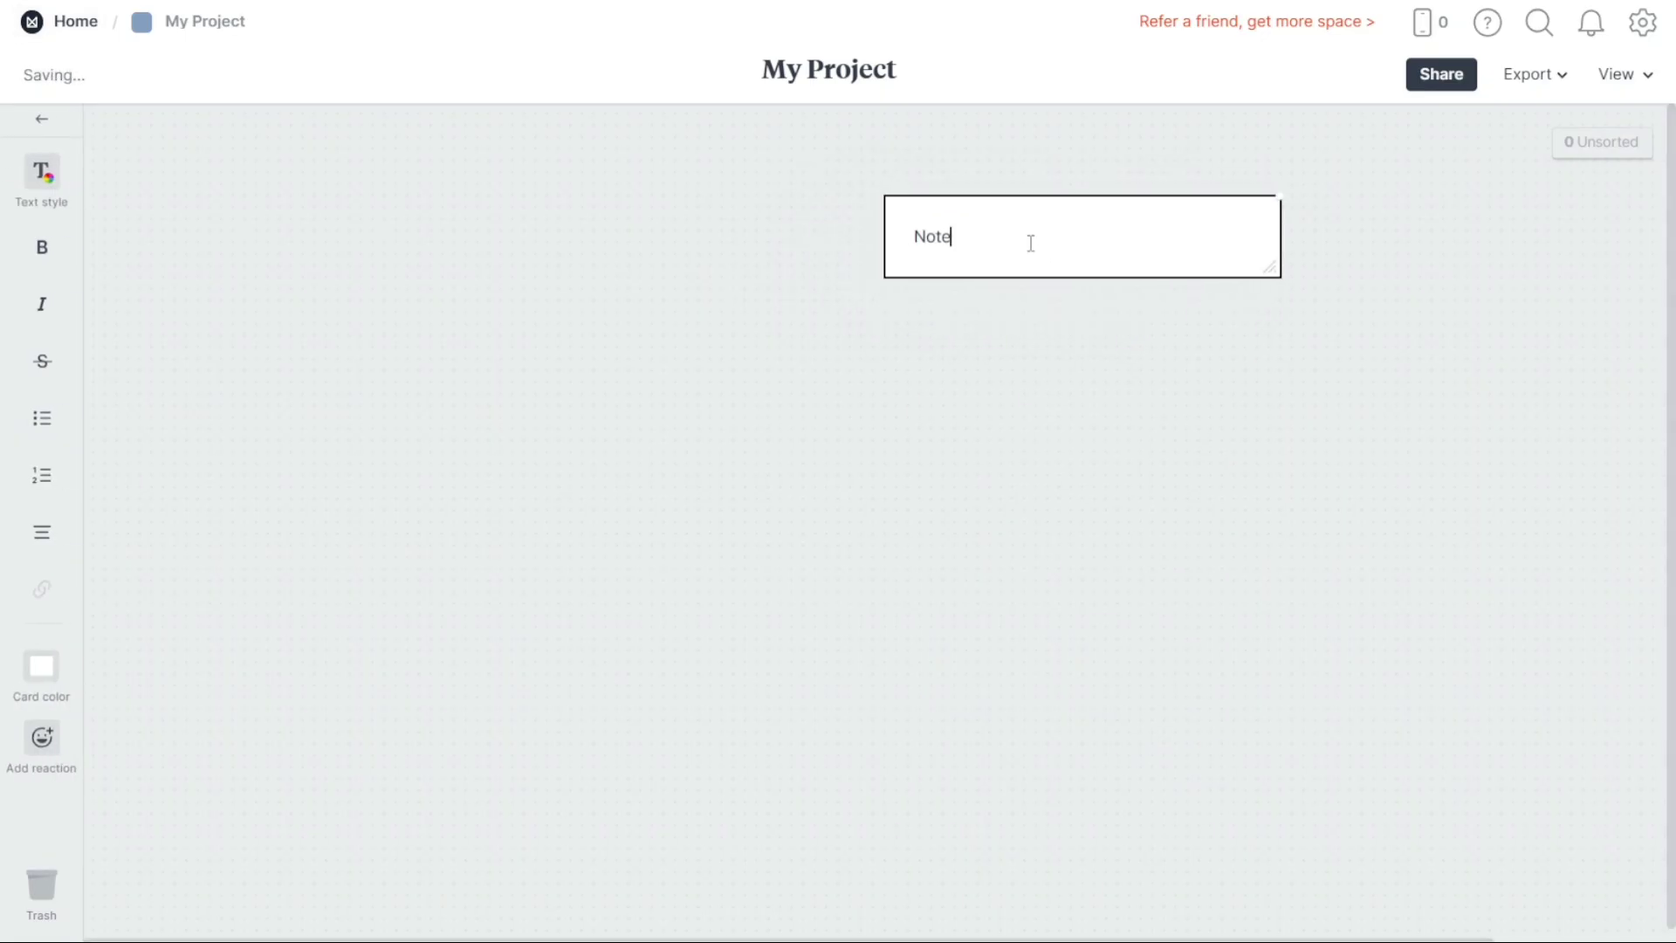
pyautogui.press('Return')
pyautogui.press('Return')
pyautogui.press('Return')
pyautogui.press('Return')
pyautogui.click(1041, 529)
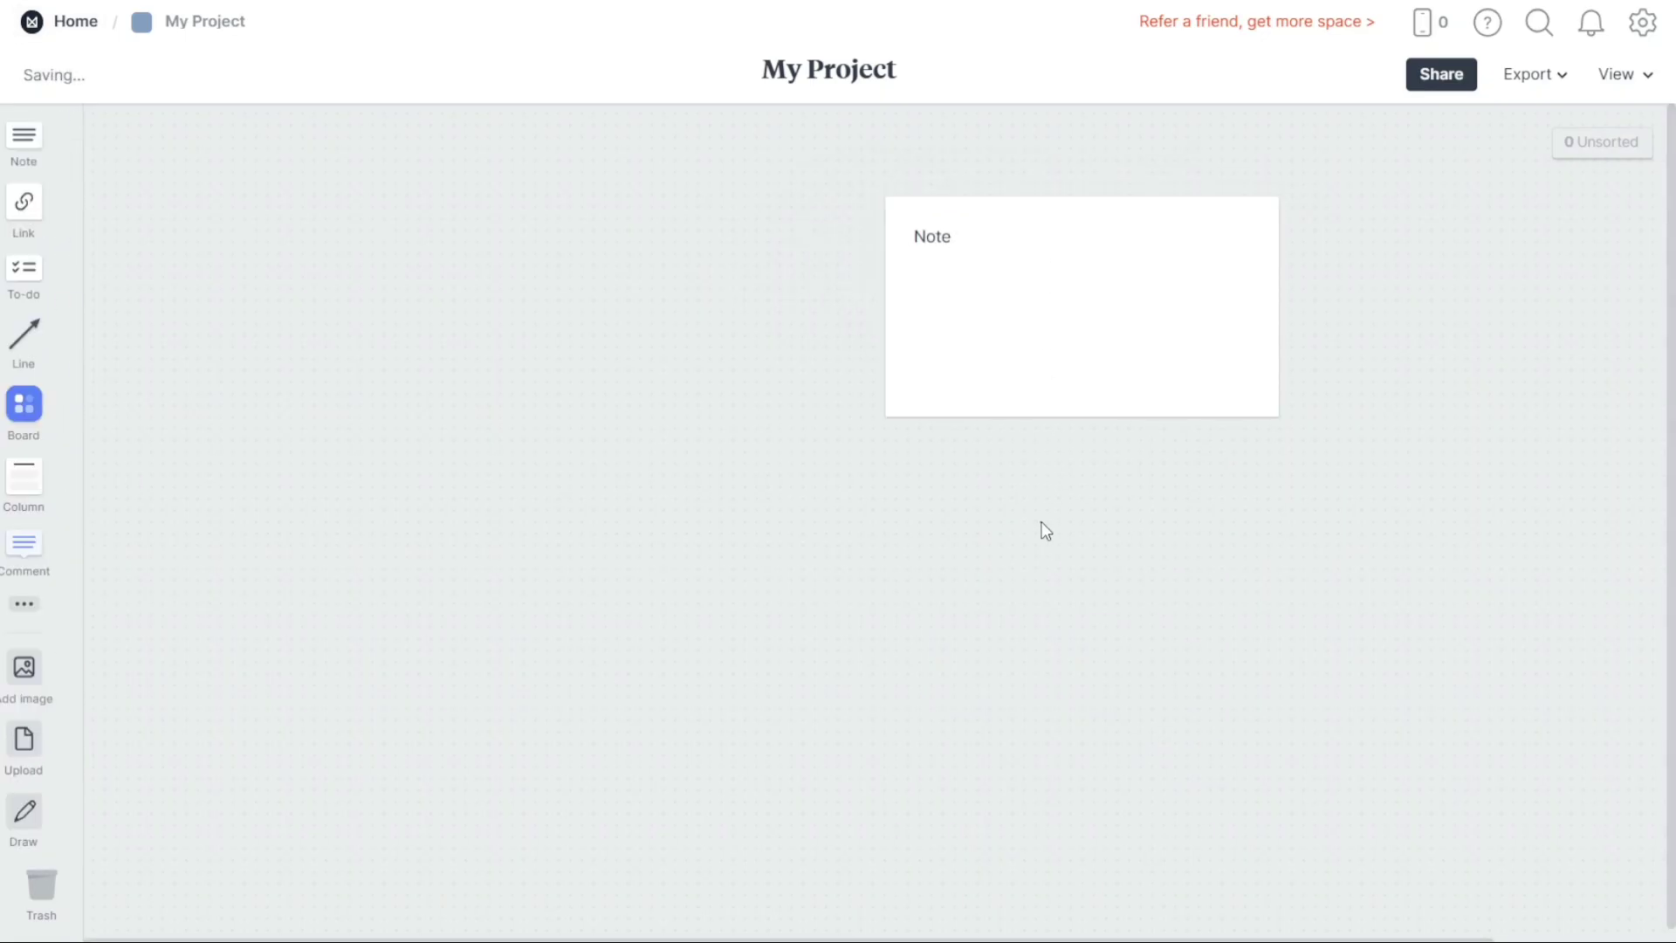
pyautogui.moveTo(1081, 302); pyautogui.dragTo(1118, 325)
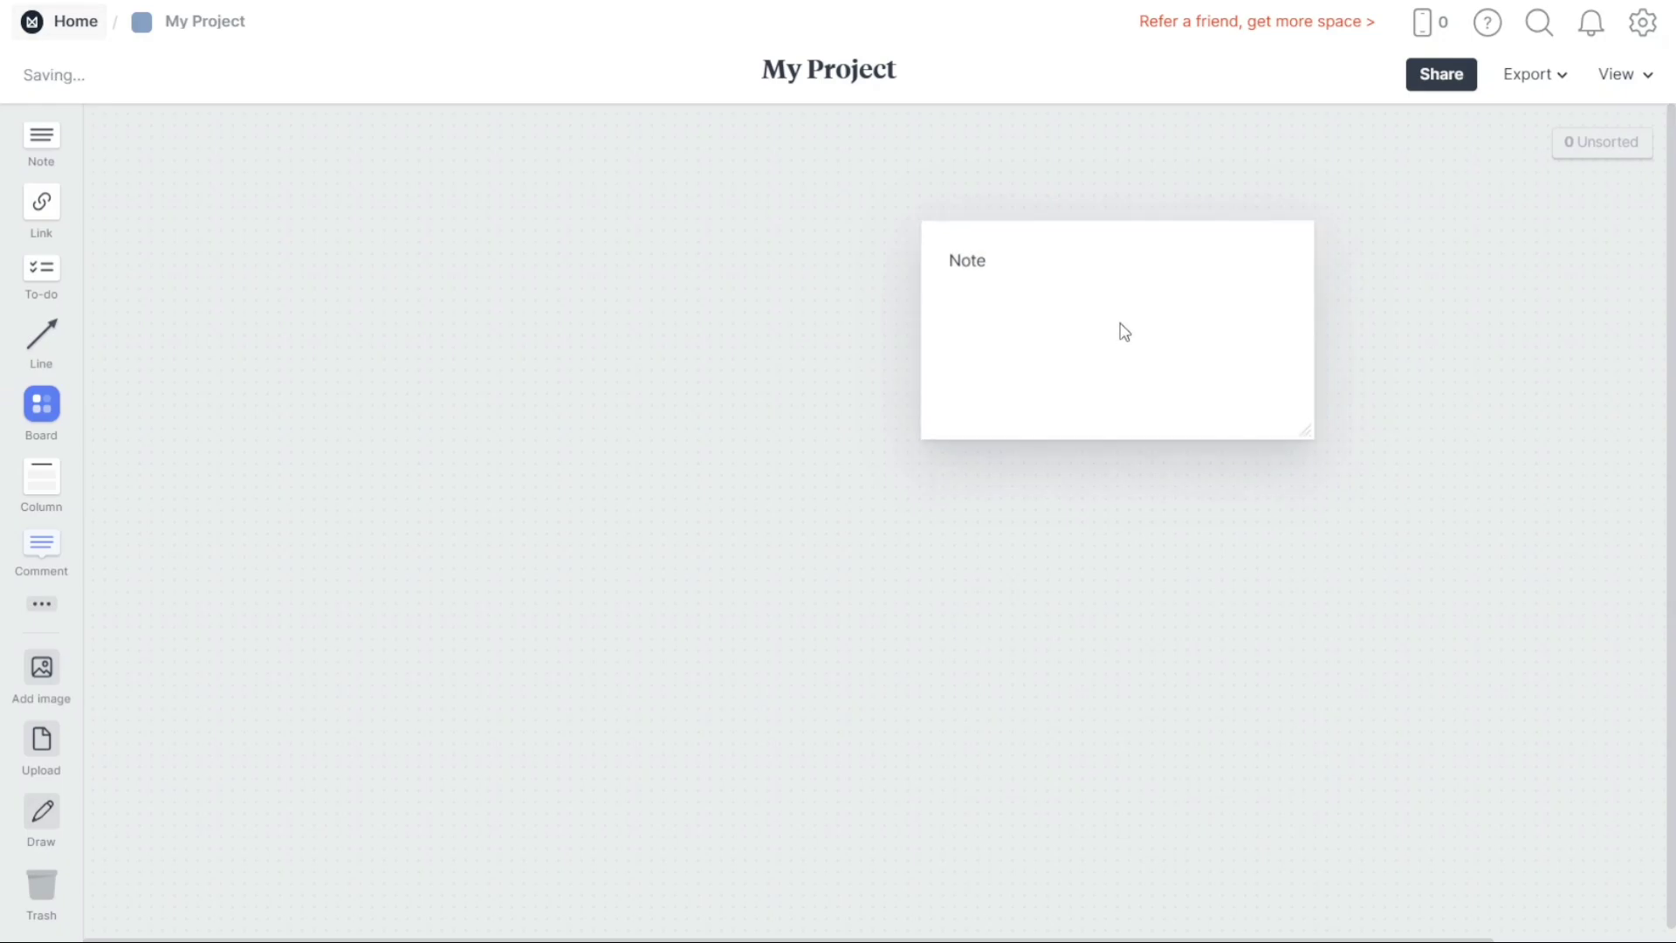
# - Delete the Note card's blank lines so it shrinks to a single line
pyautogui.click(1051, 399)
pyautogui.doubleClick(976, 255)
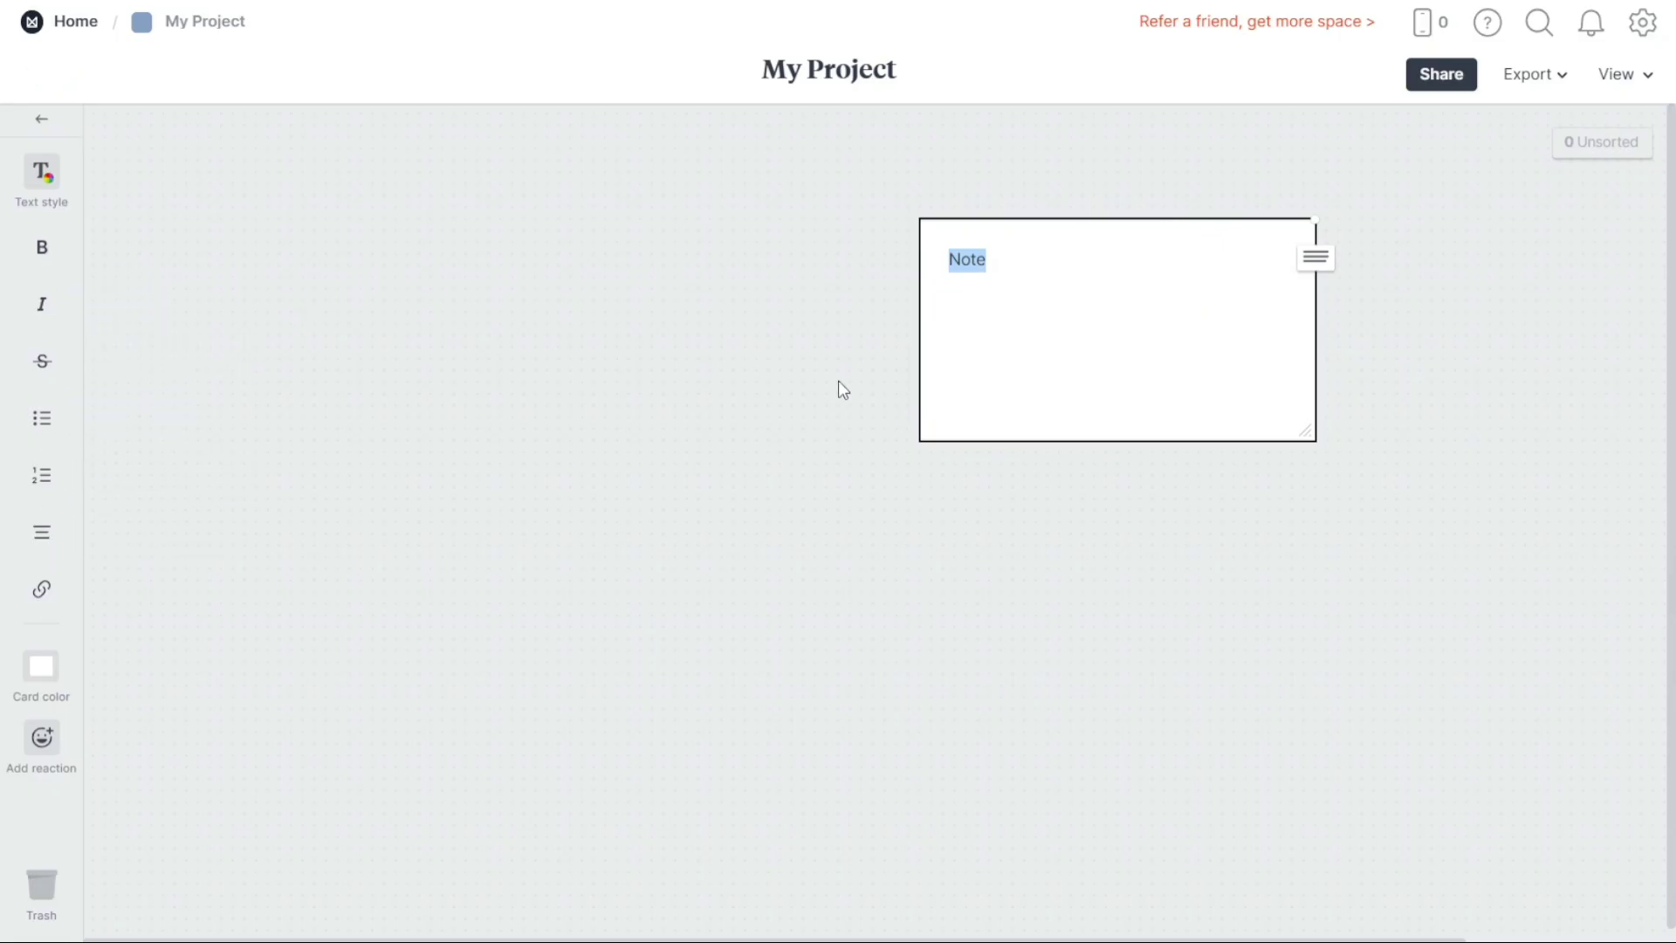
pyautogui.click(1005, 400)
pyautogui.press('BackSpace')
pyautogui.press('BackSpace')
pyautogui.press('BackSpace')
pyautogui.press('BackSpace')
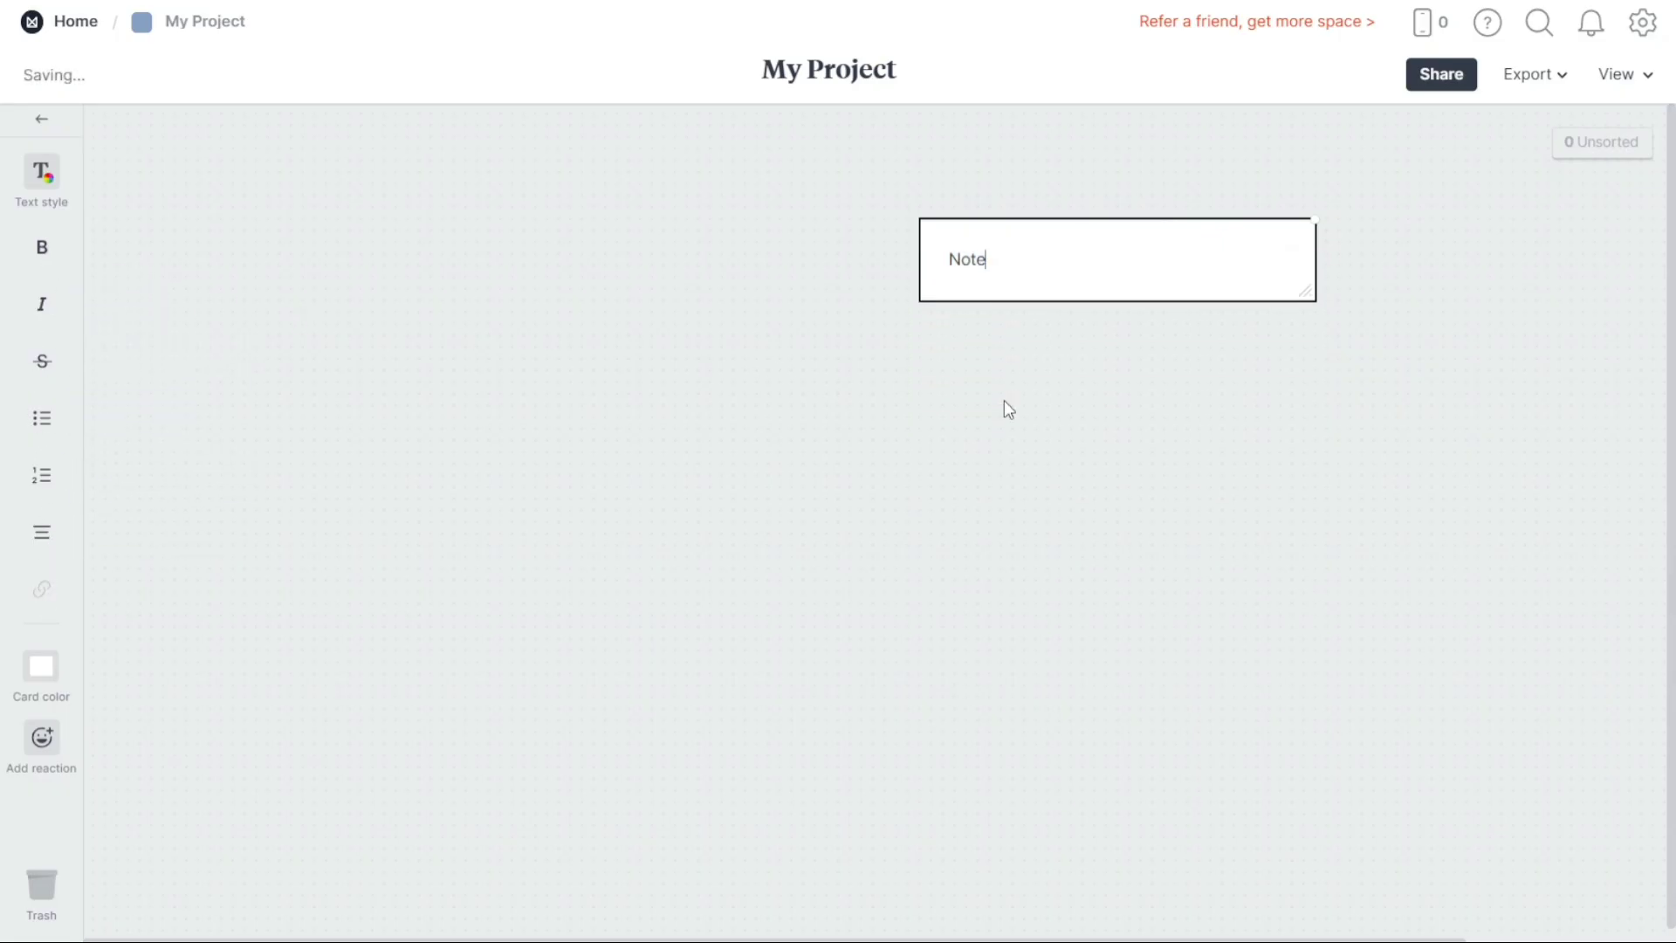
pyautogui.click(44, 740)
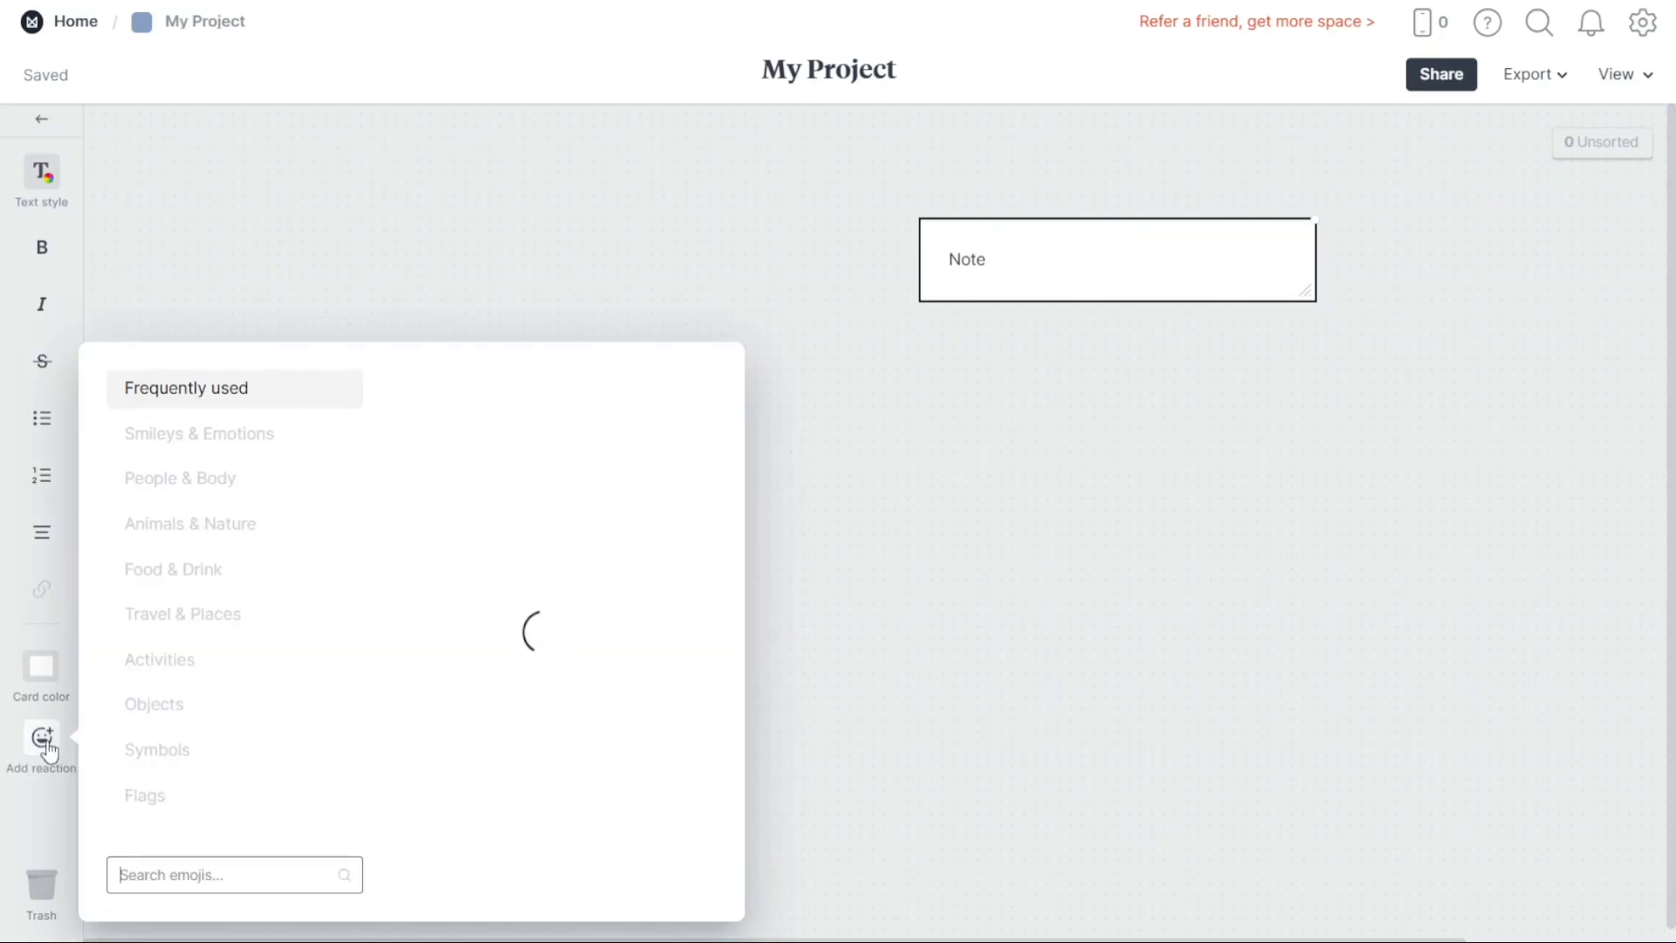
pyautogui.click(468, 240)
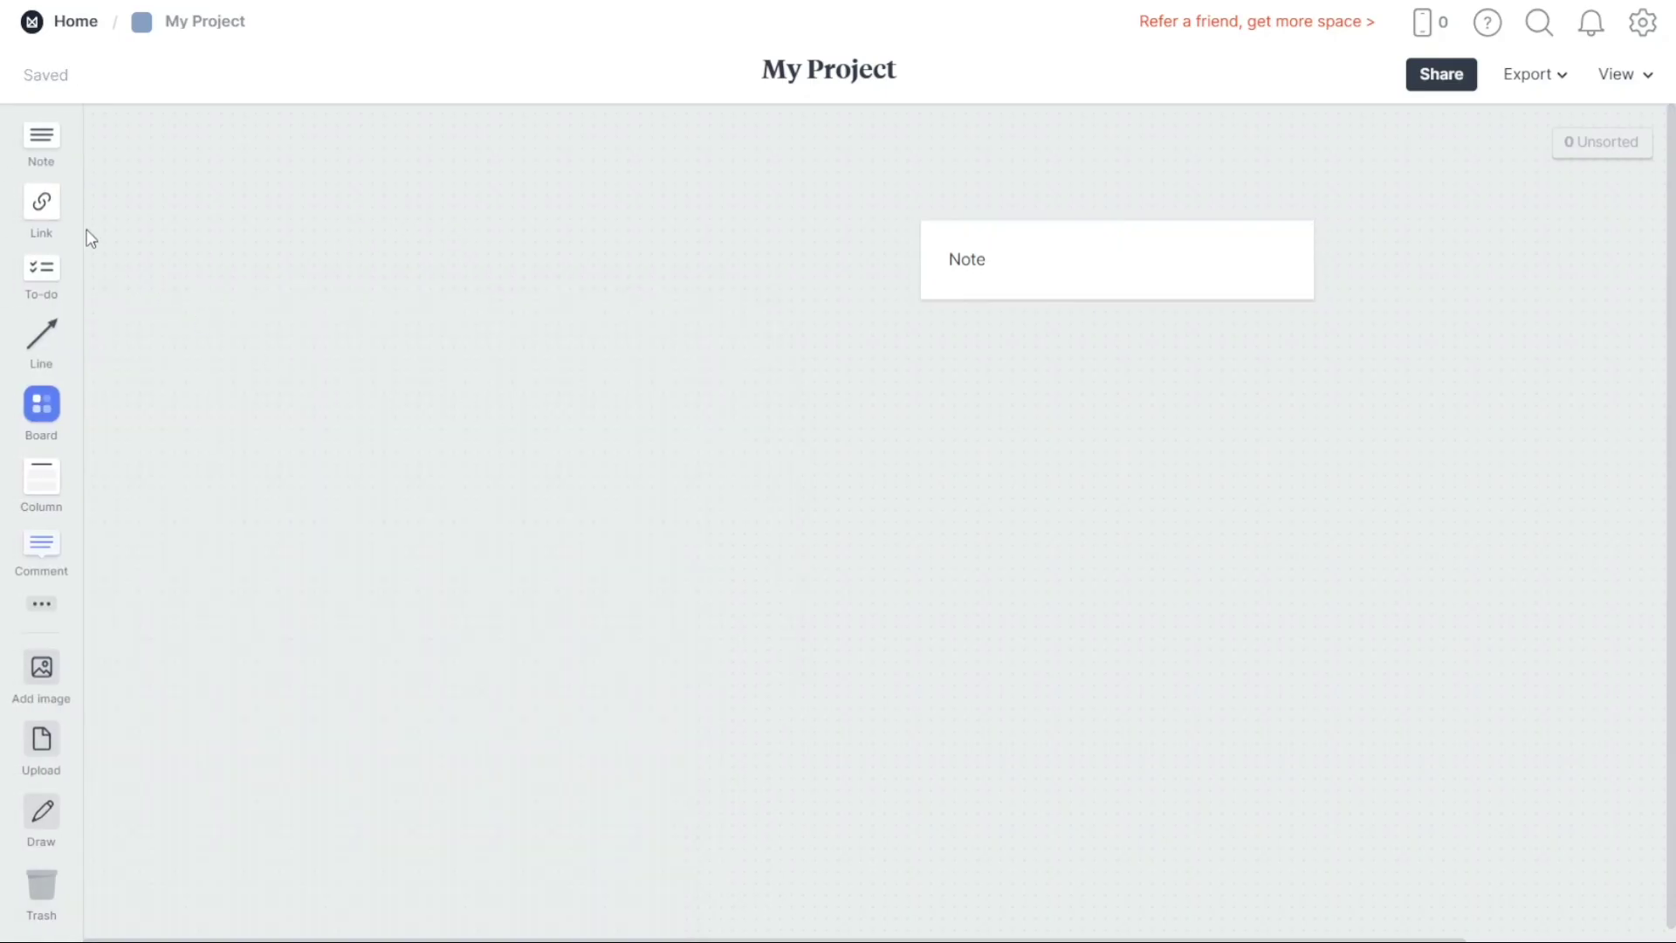
# - Add a link card for milanote.com and move it below the Note card
pyautogui.moveTo(49, 221); pyautogui.dragTo(425, 259)
pyautogui.write('milanote')
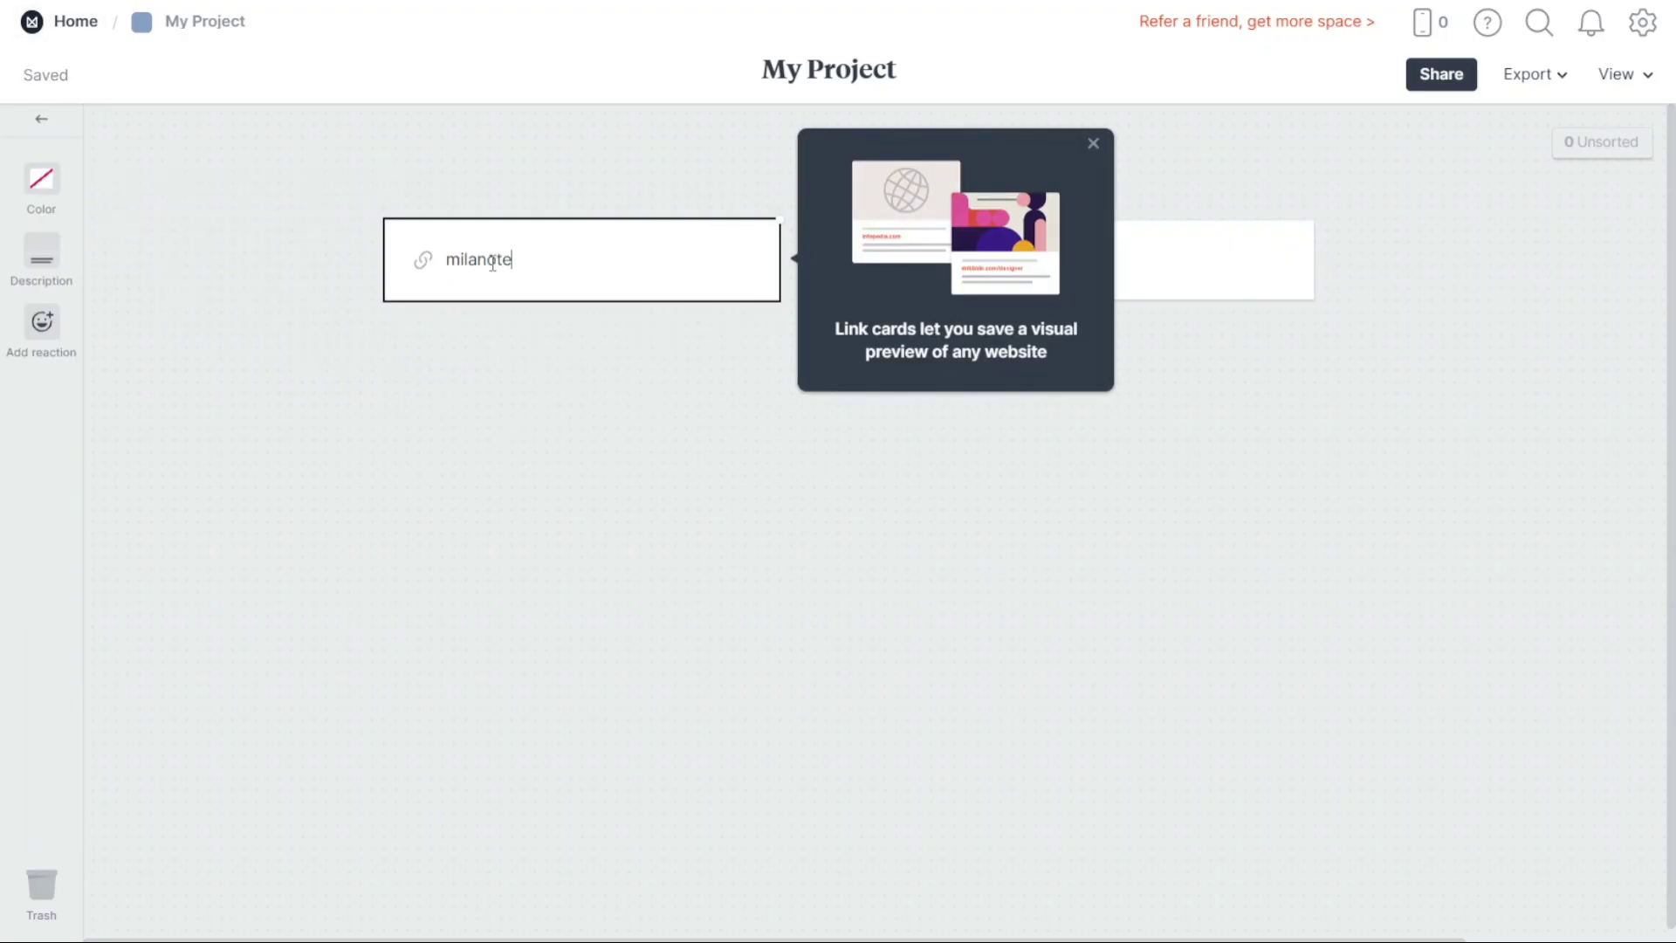
pyautogui.write('.com')
pyautogui.press('Return')
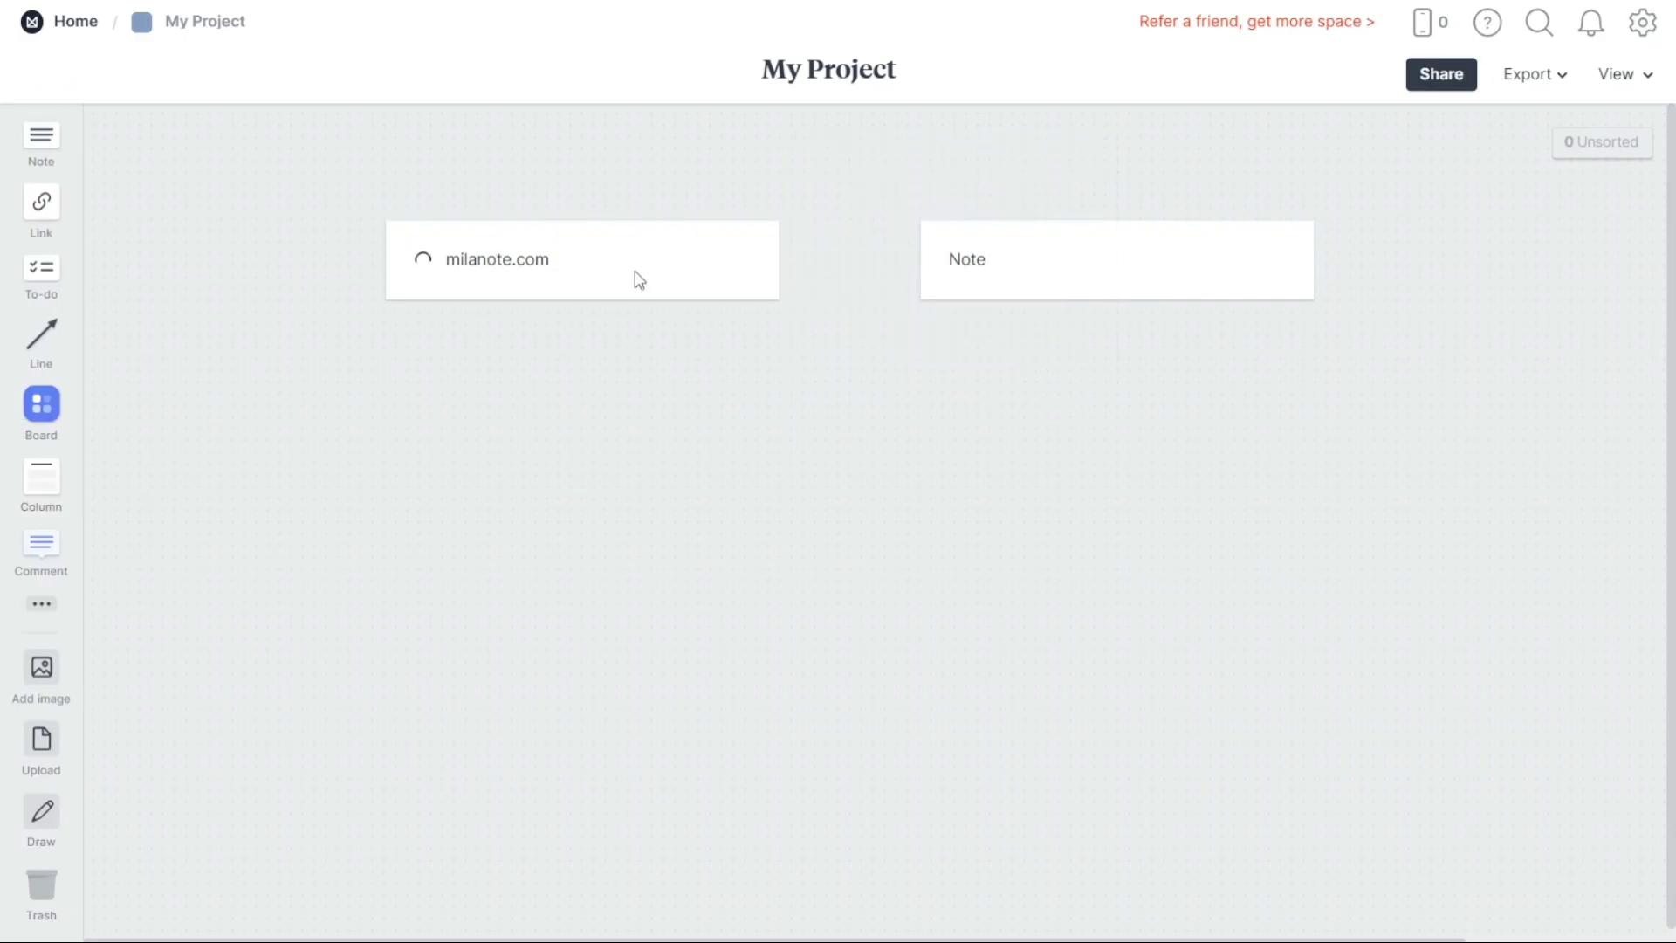
pyautogui.moveTo(625, 285); pyautogui.dragTo(1151, 446)
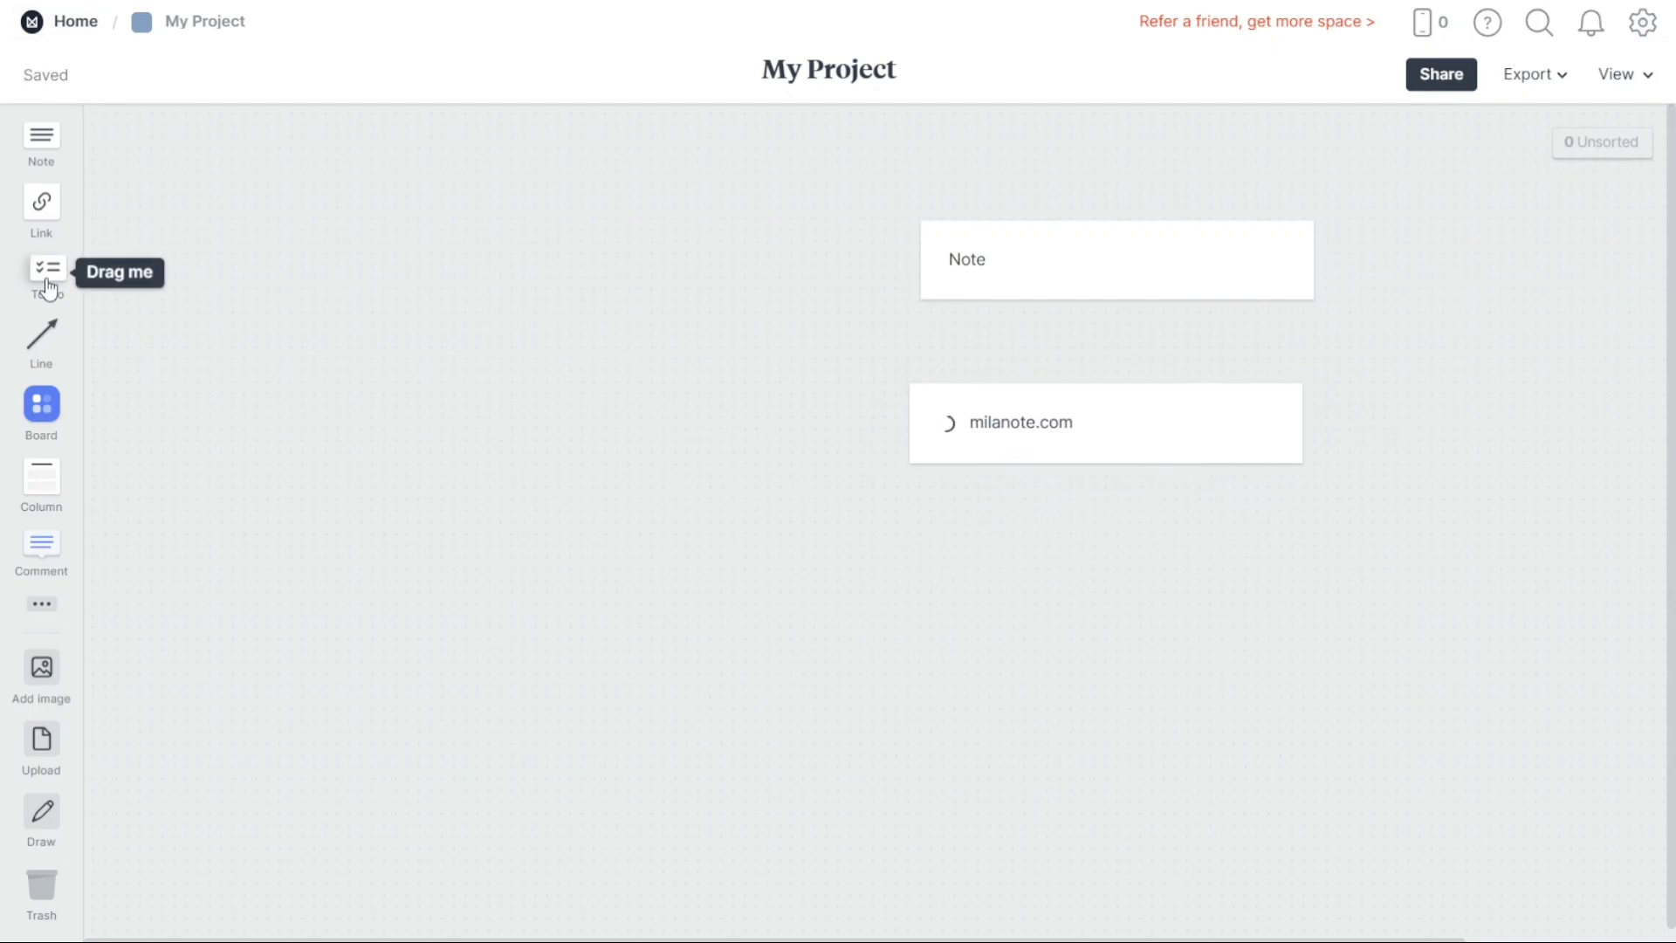
# - Add a to-do card with the task 'Task 1' left of the Note card
pyautogui.moveTo(48, 287); pyautogui.dragTo(373, 279)
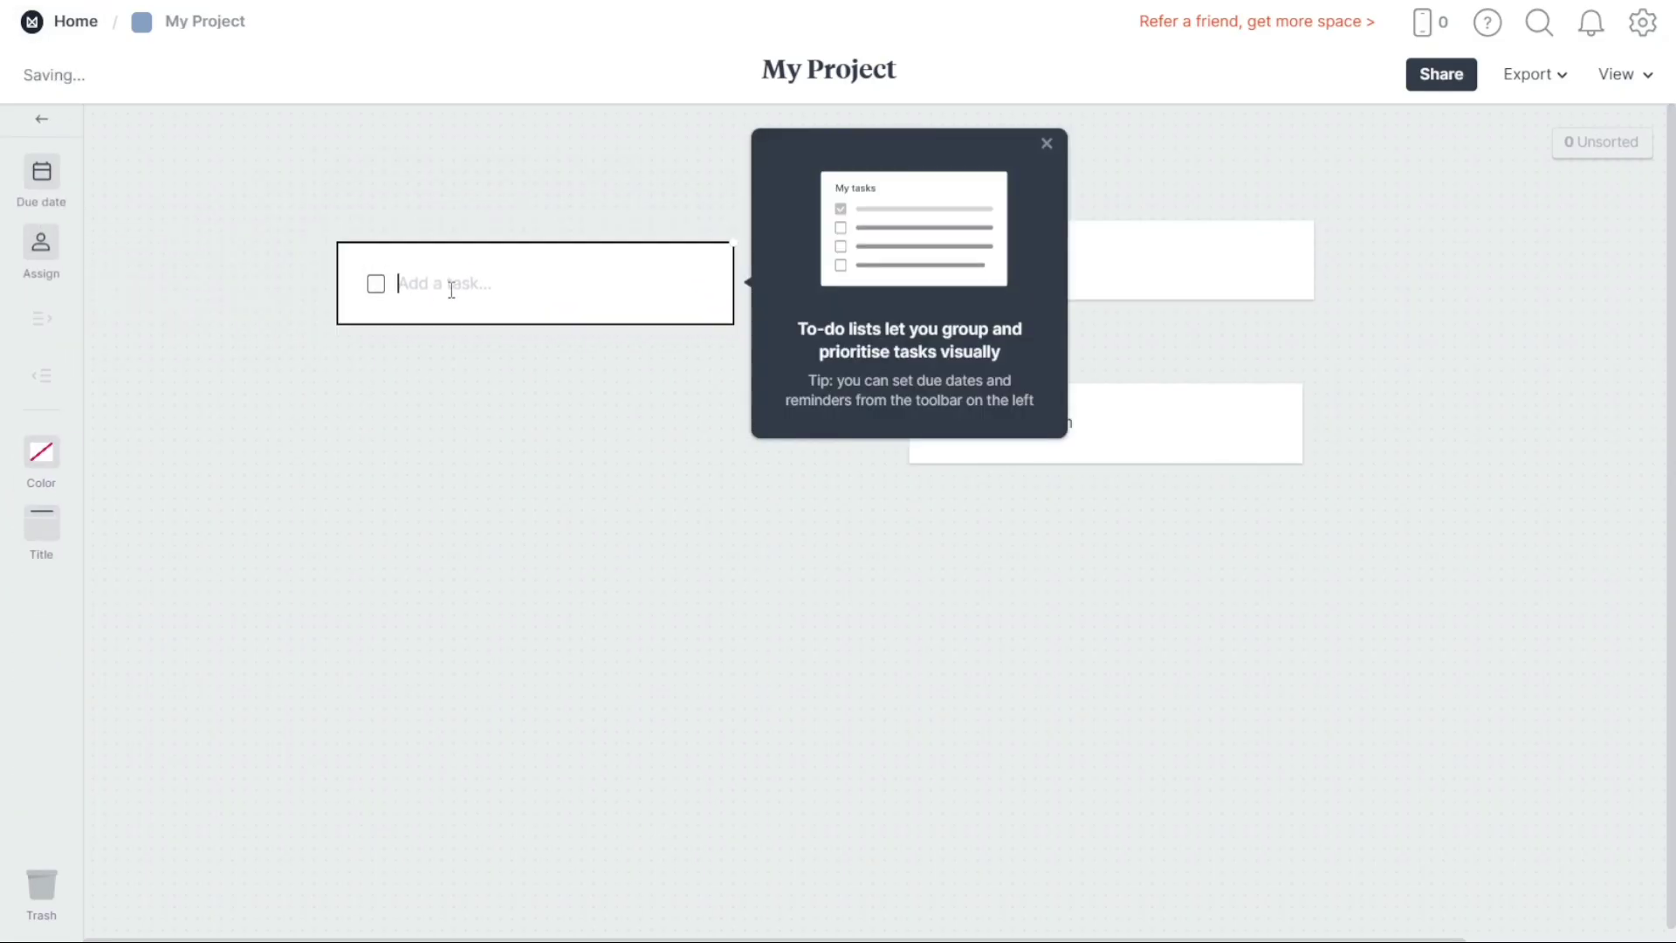
pyautogui.write('Task 1')
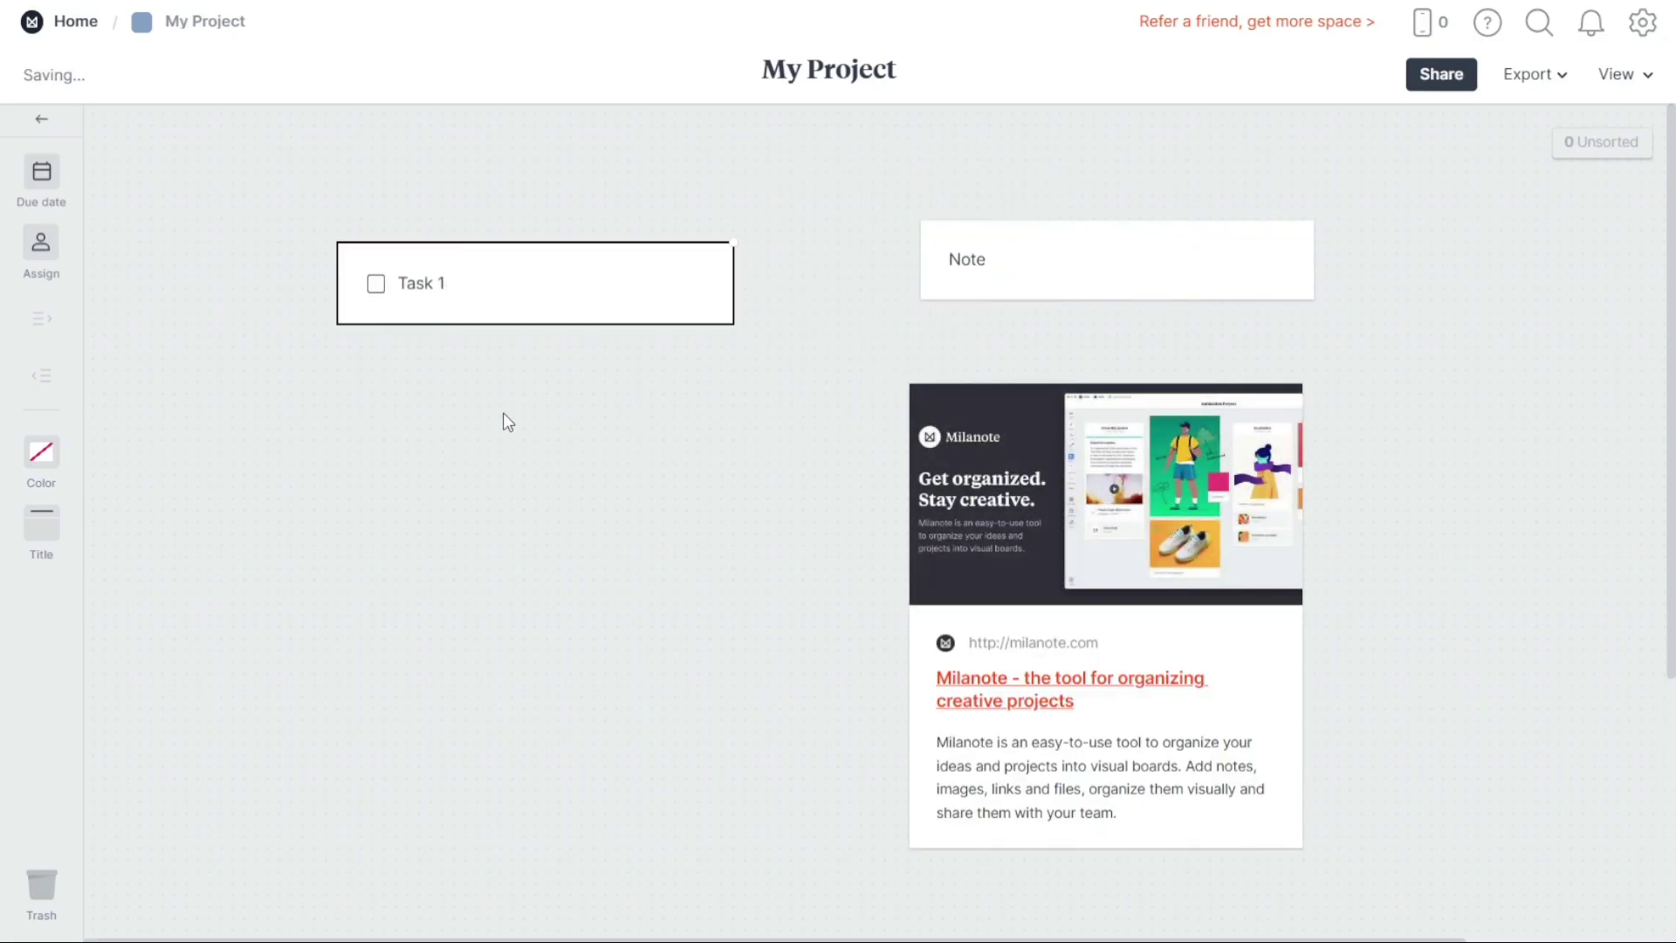
pyautogui.click(573, 483)
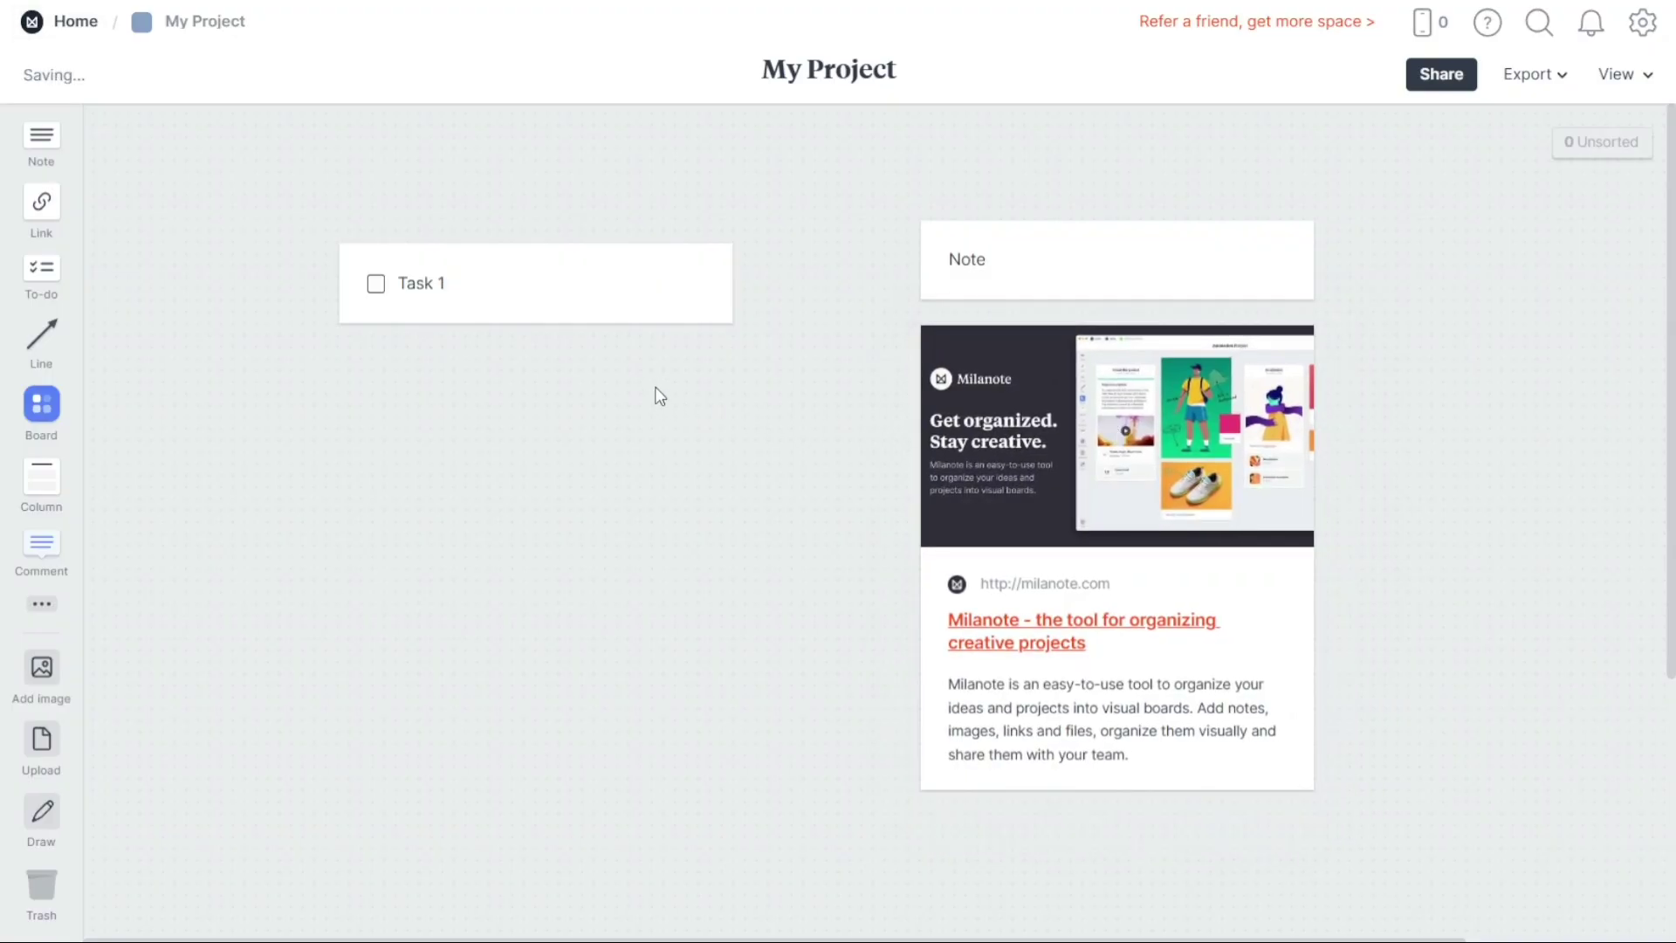
pyautogui.click(580, 300)
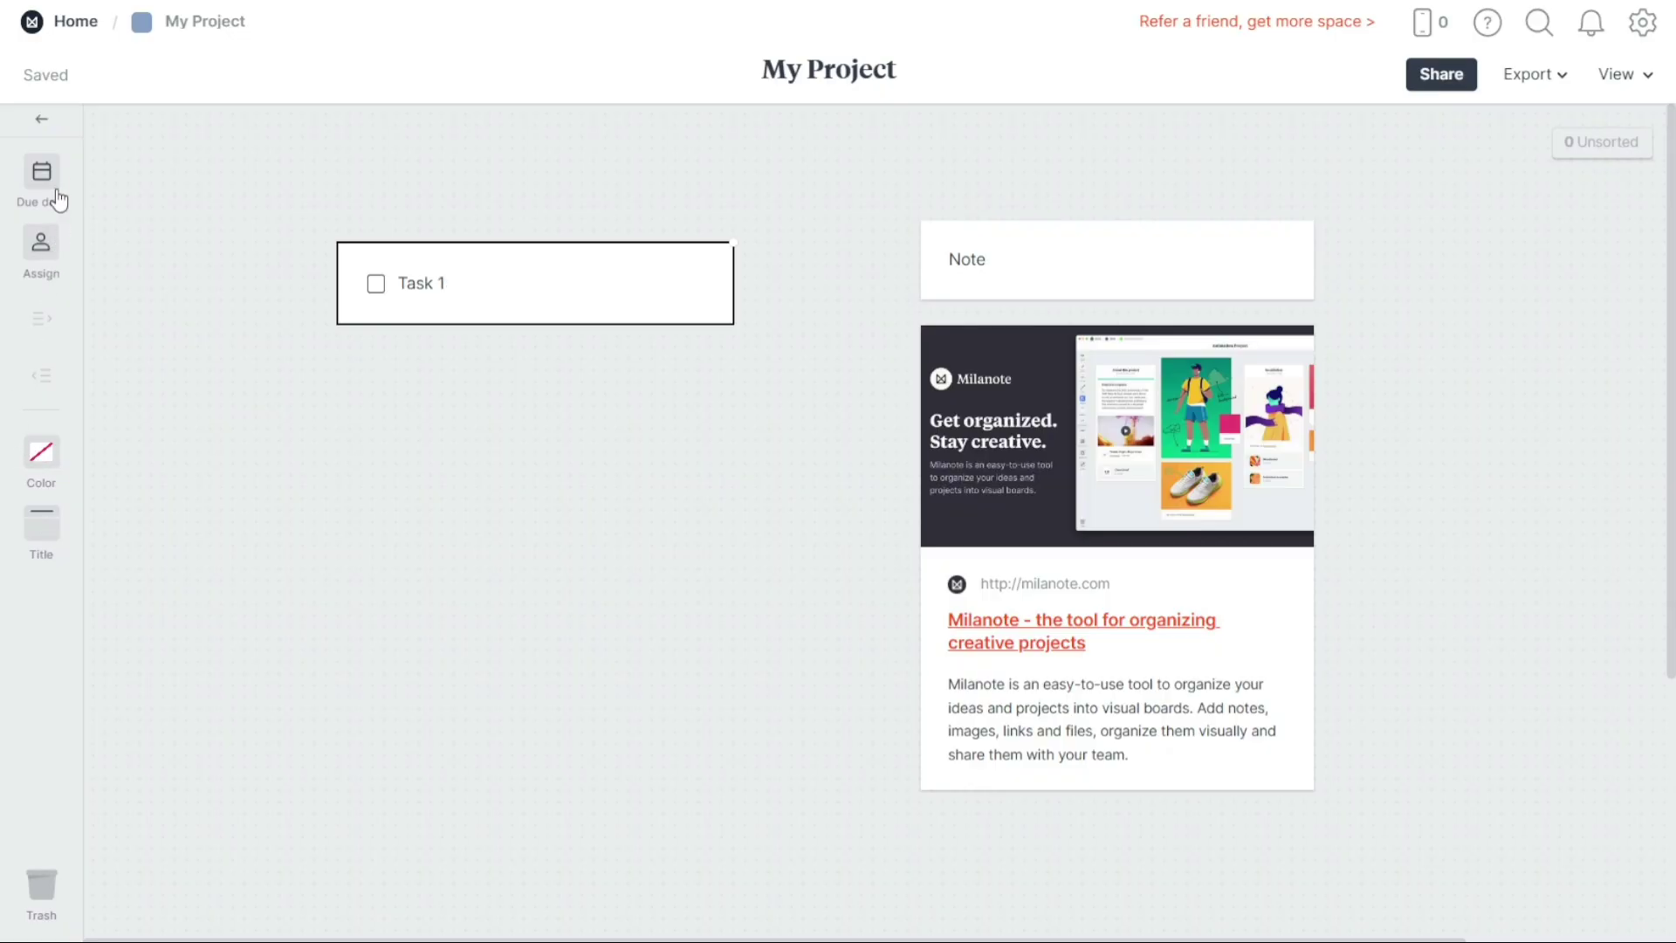
pyautogui.click(183, 206)
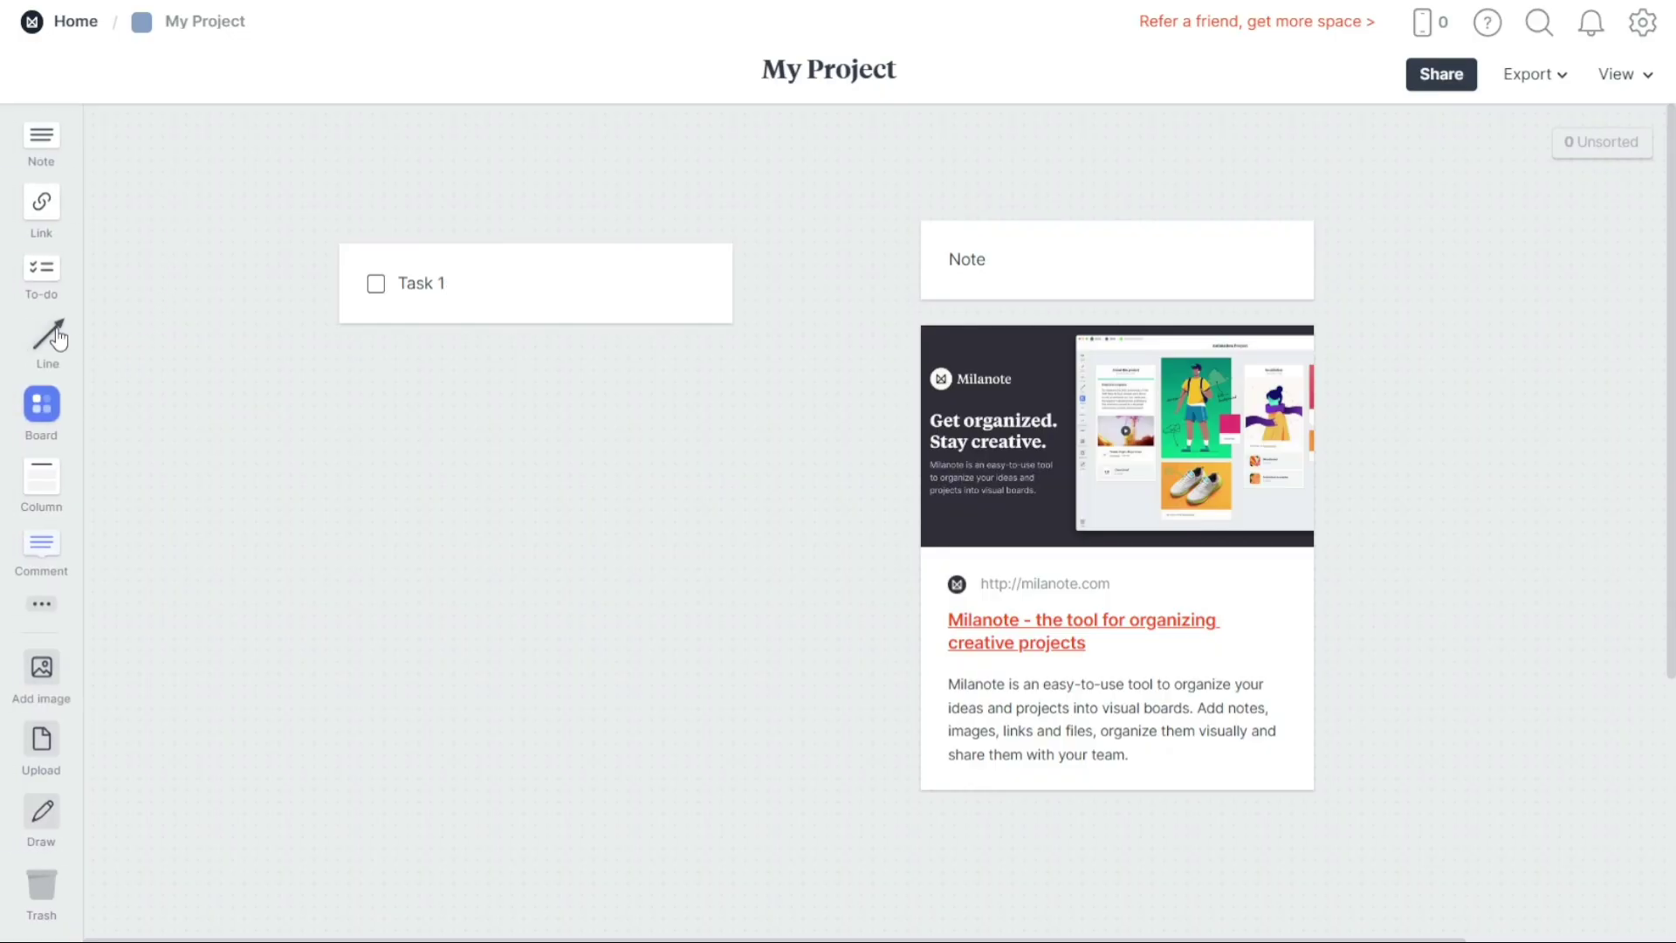
# - Add a line from Task 1 to the Note card, keeping its end arrowhead
pyautogui.moveTo(44, 336); pyautogui.dragTo(814, 357)
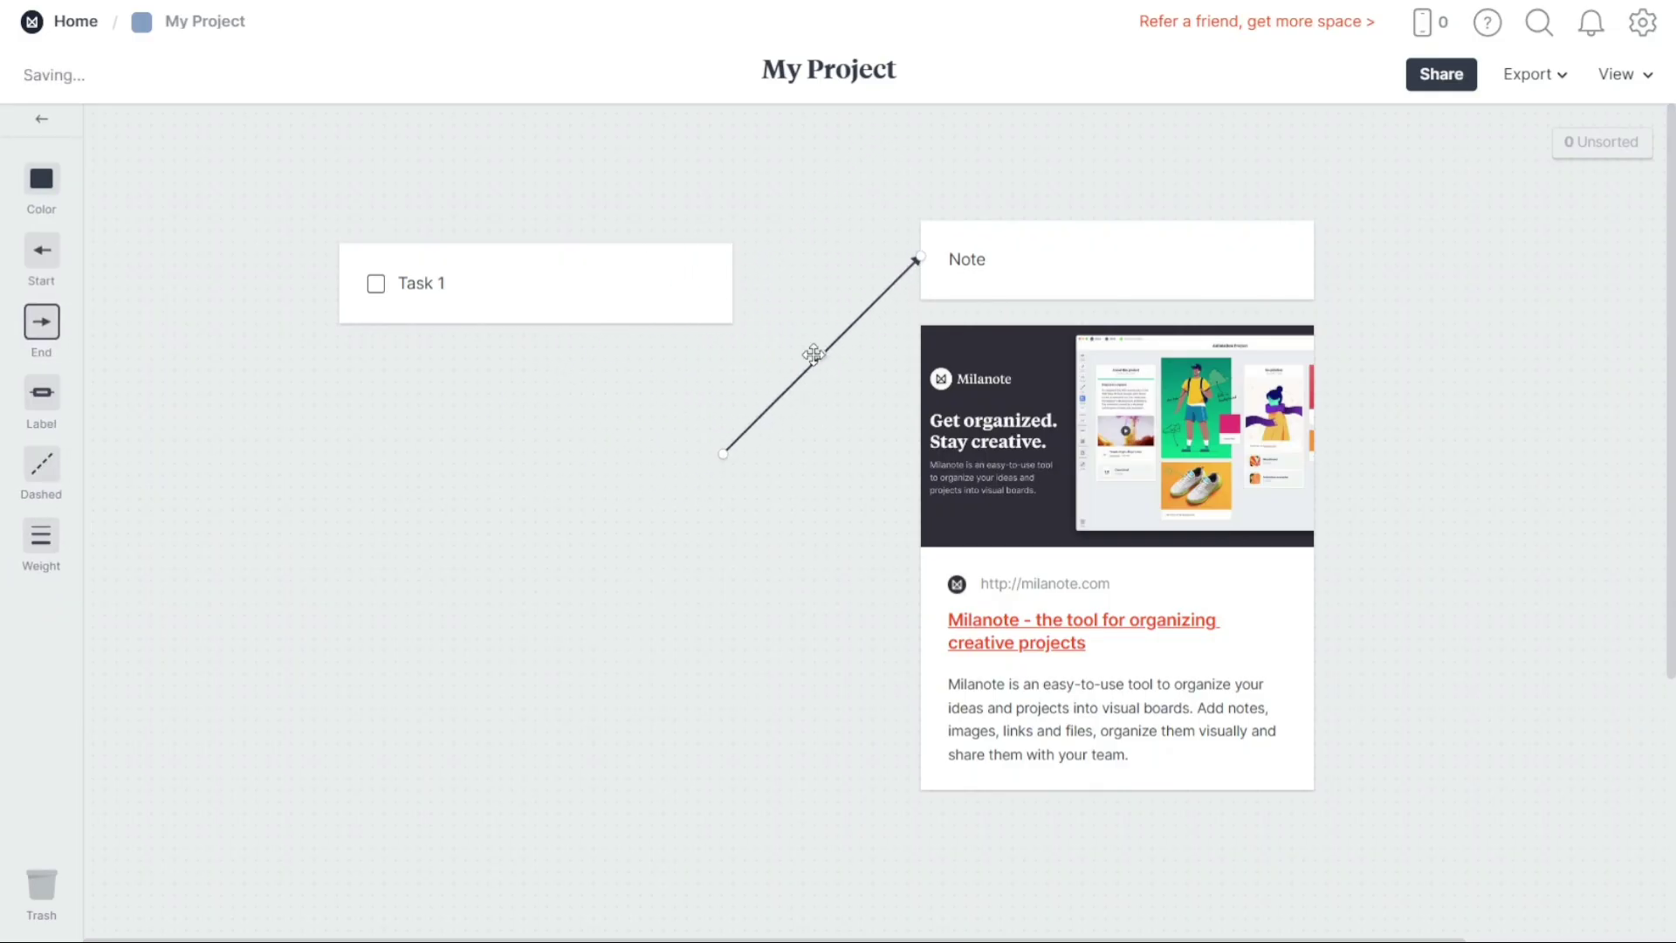
pyautogui.moveTo(729, 460); pyautogui.dragTo(733, 286)
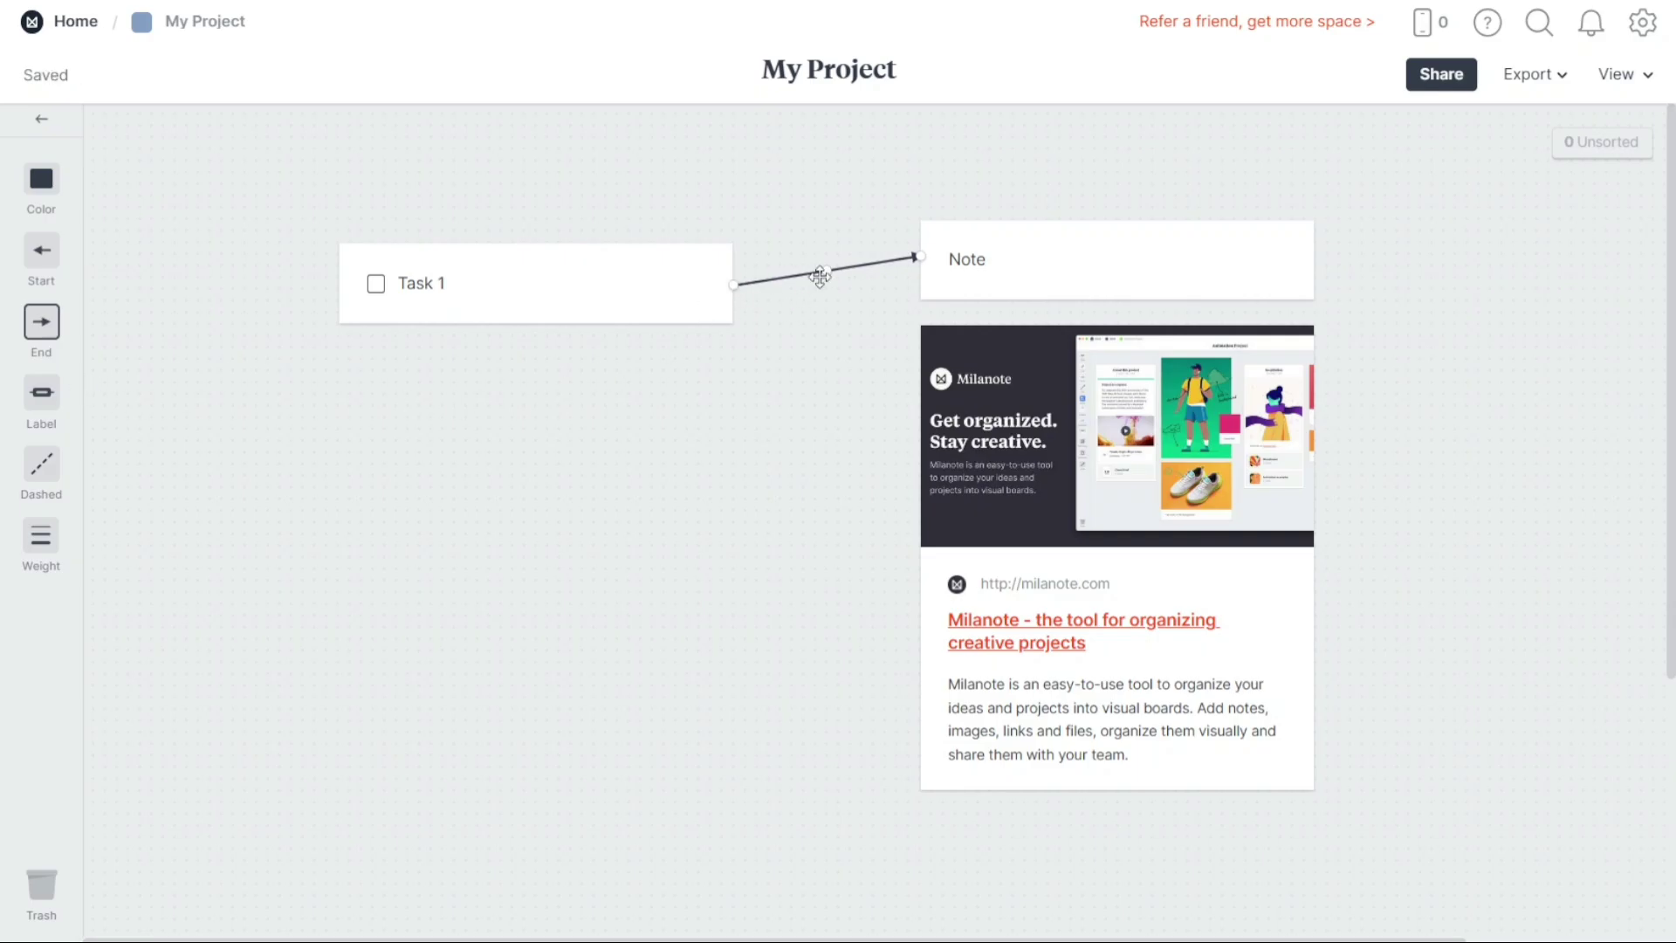
pyautogui.click(46, 329)
pyautogui.click(45, 328)
# - Change the arrow's colour to orange
pyautogui.click(41, 179)
pyautogui.click(152, 320)
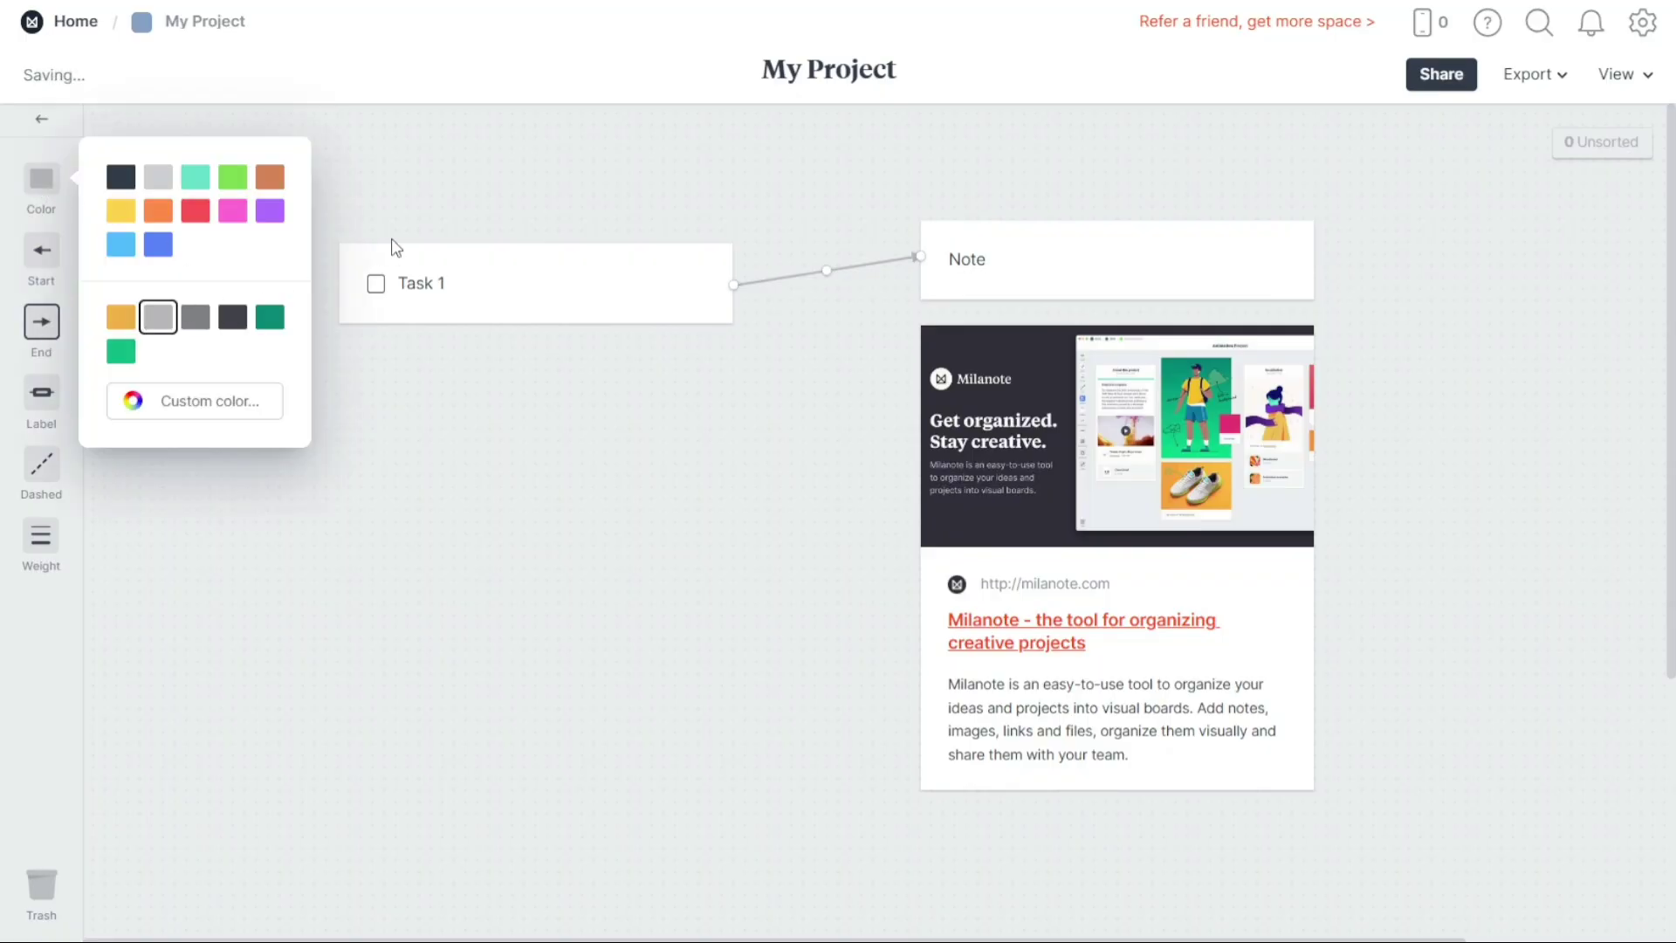
pyautogui.click(160, 214)
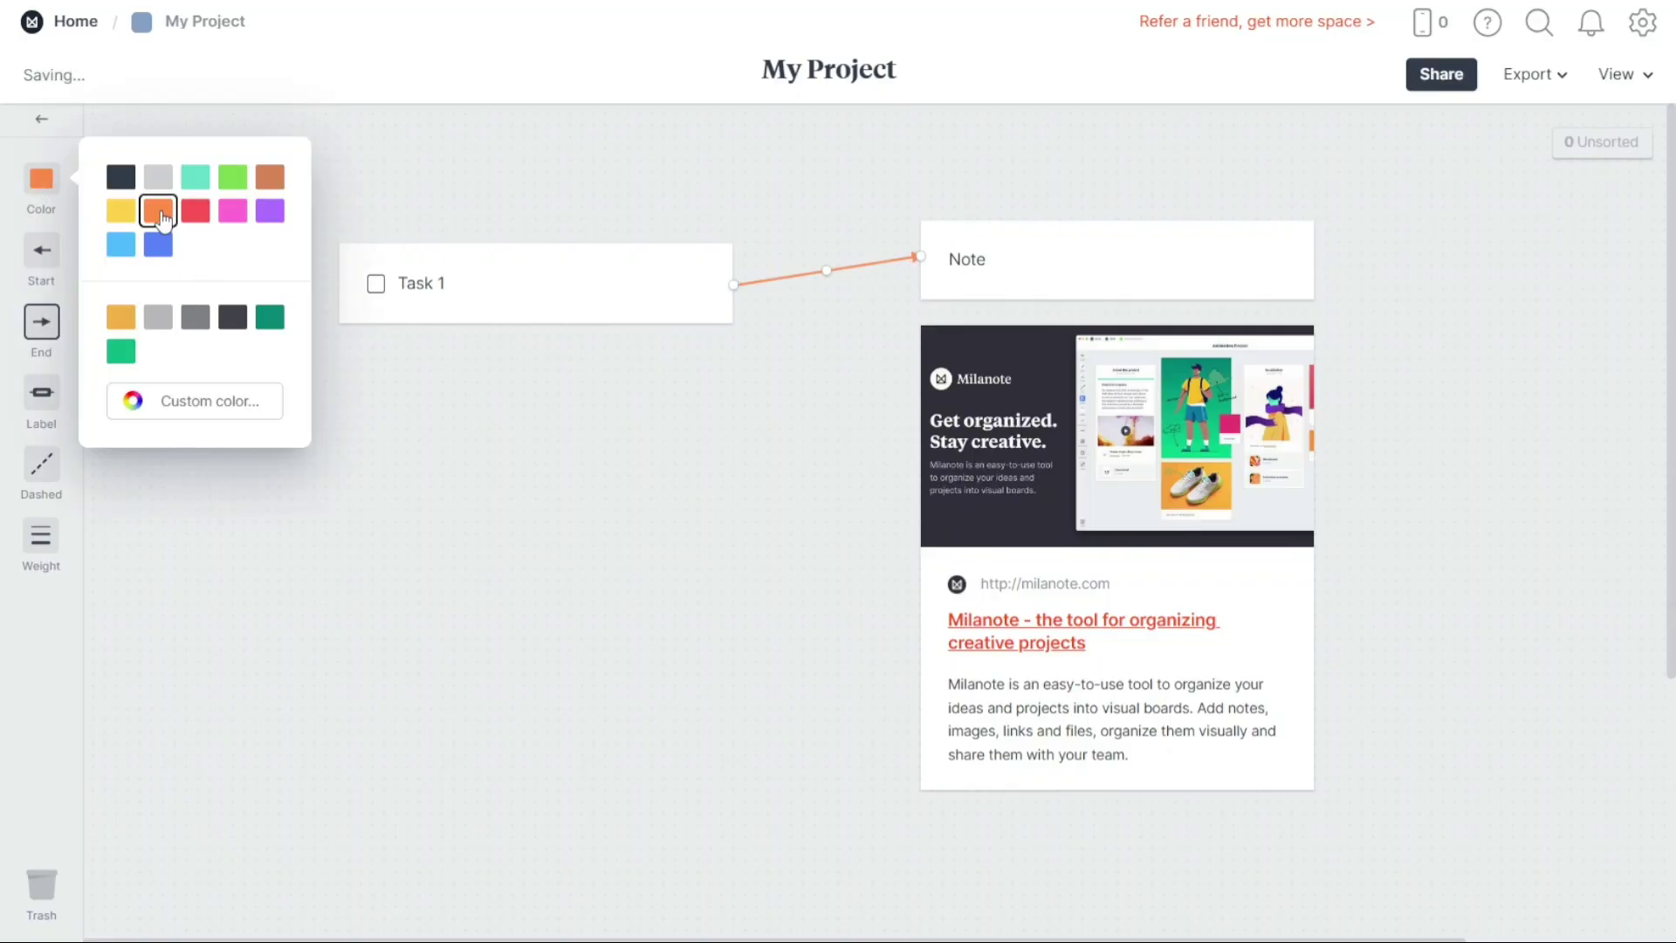
pyautogui.click(509, 179)
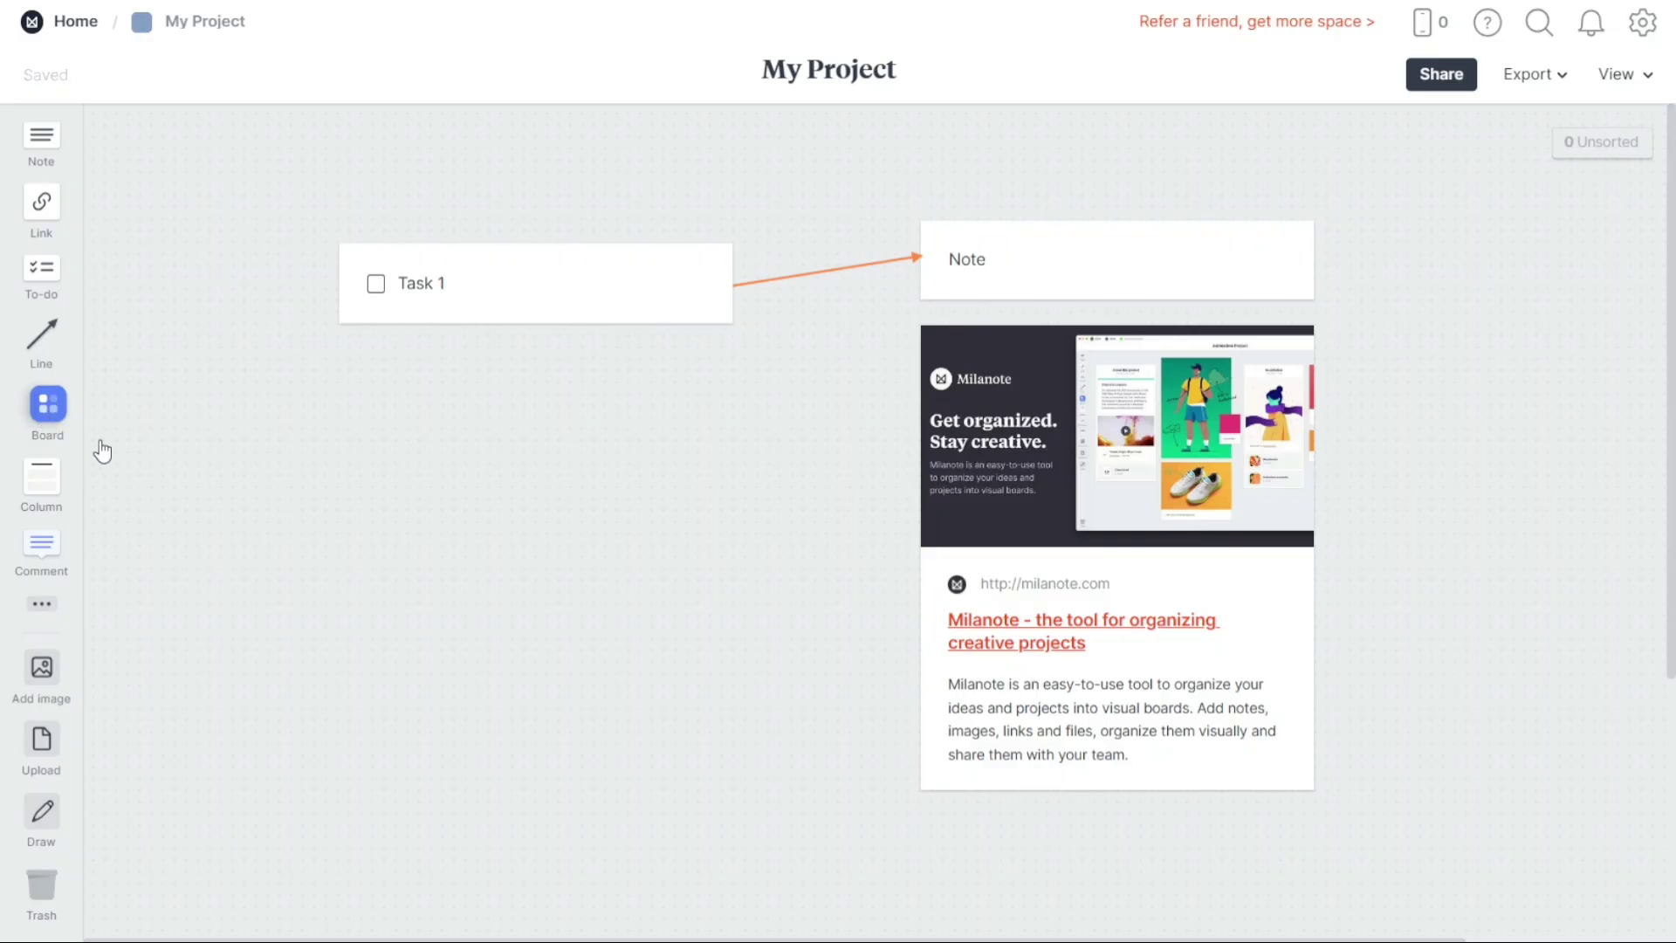
# - Add a nested board titled 'Project11' below the Task 1 card
pyautogui.moveTo(102, 450); pyautogui.dragTo(394, 602)
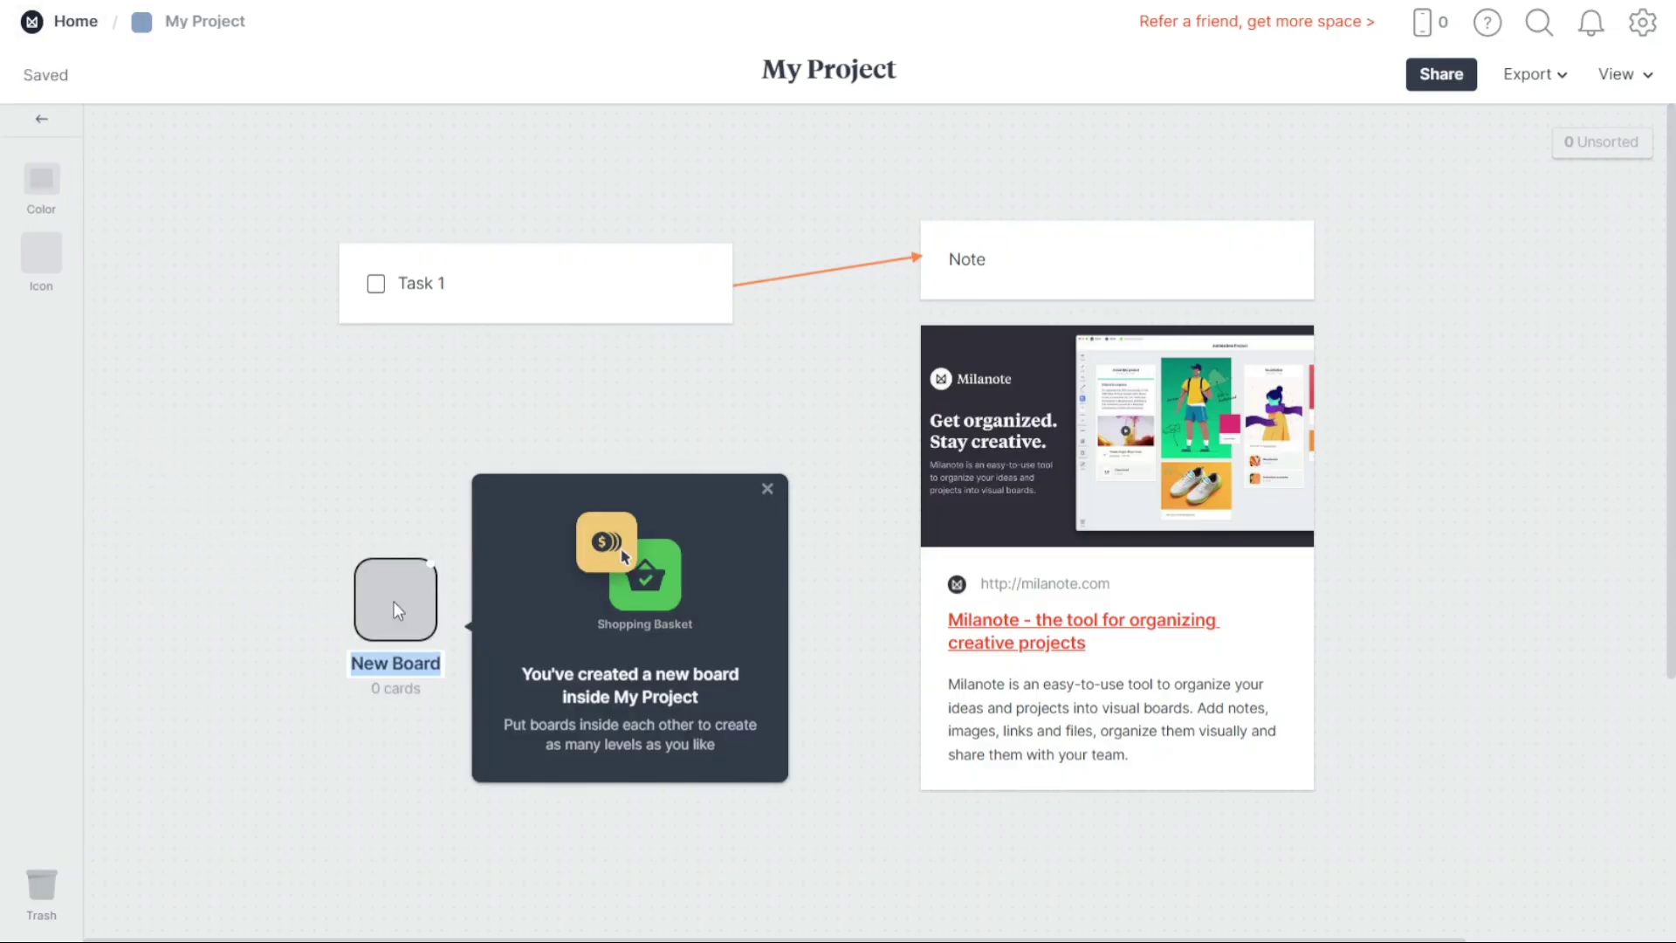
pyautogui.write('P')
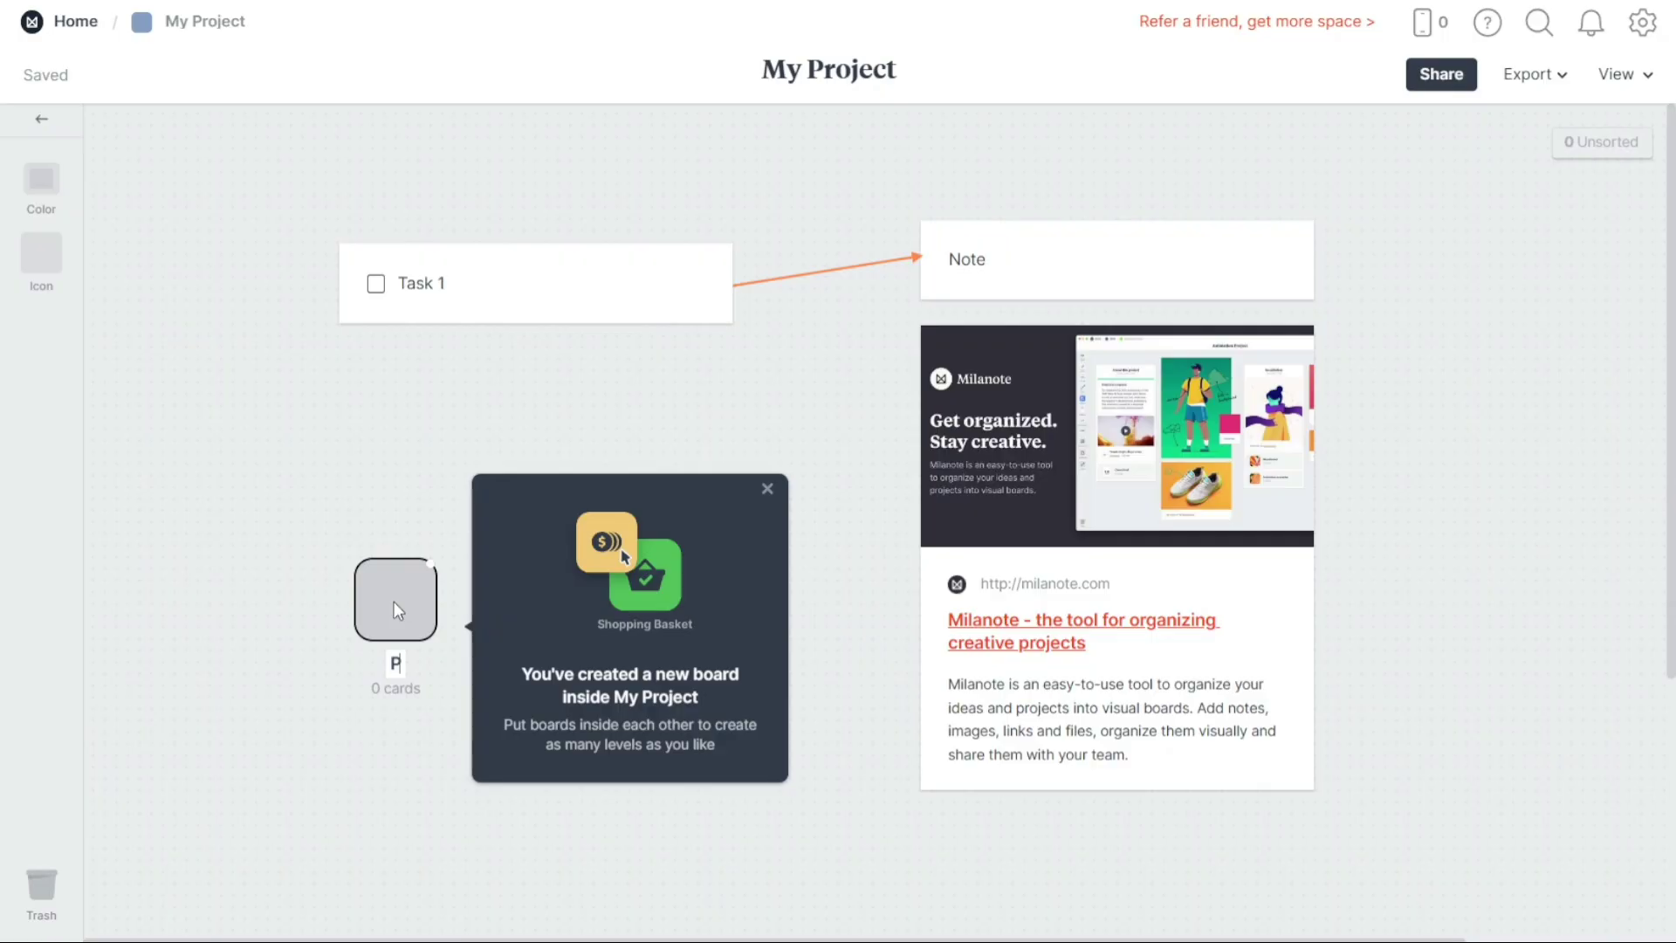
pyautogui.write('roject11')
pyautogui.click(227, 499)
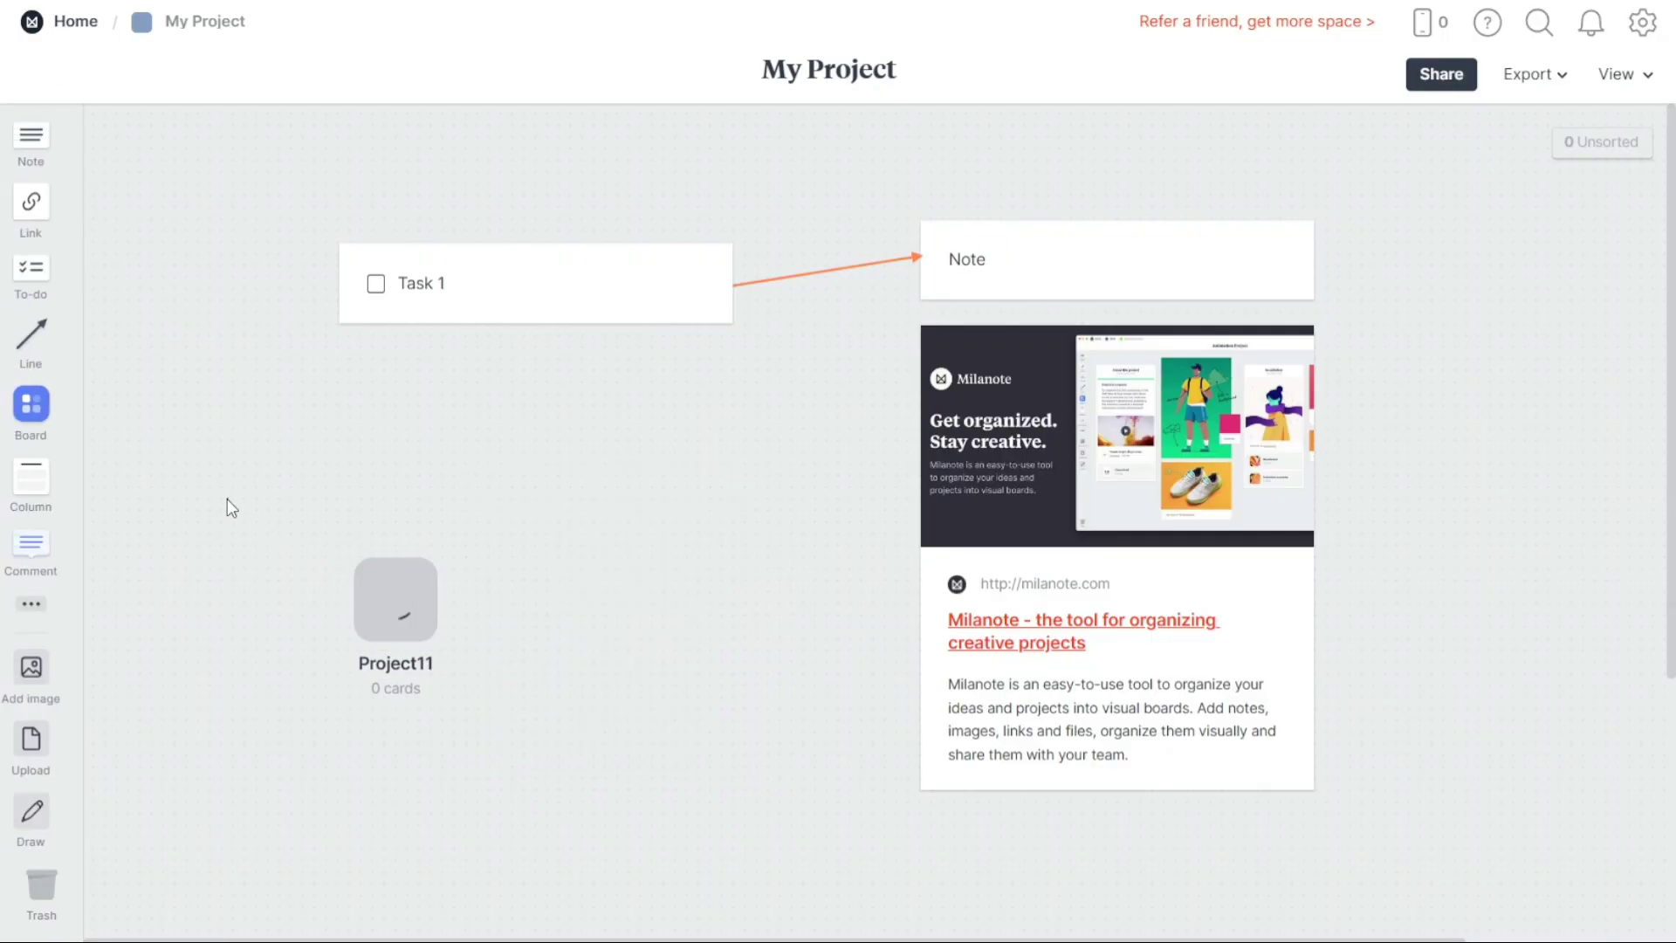
# - Add a New Column and drag the milanote.com link card into it
pyautogui.moveTo(44, 480); pyautogui.dragTo(267, 370)
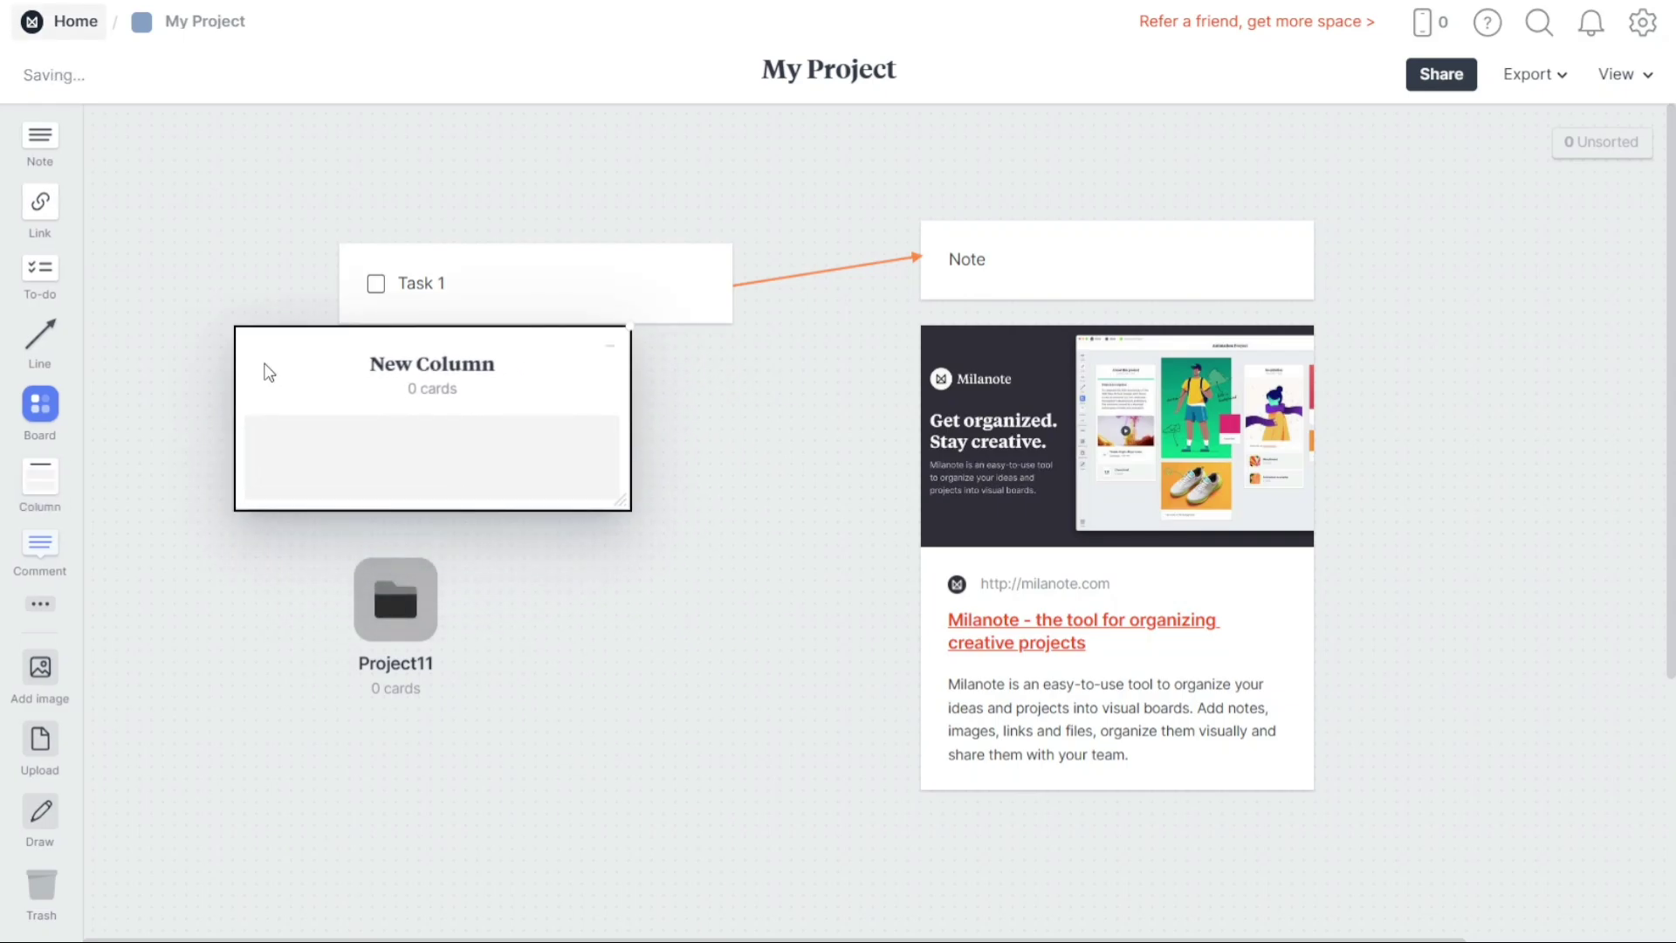
pyautogui.moveTo(1021, 402); pyautogui.dragTo(437, 454)
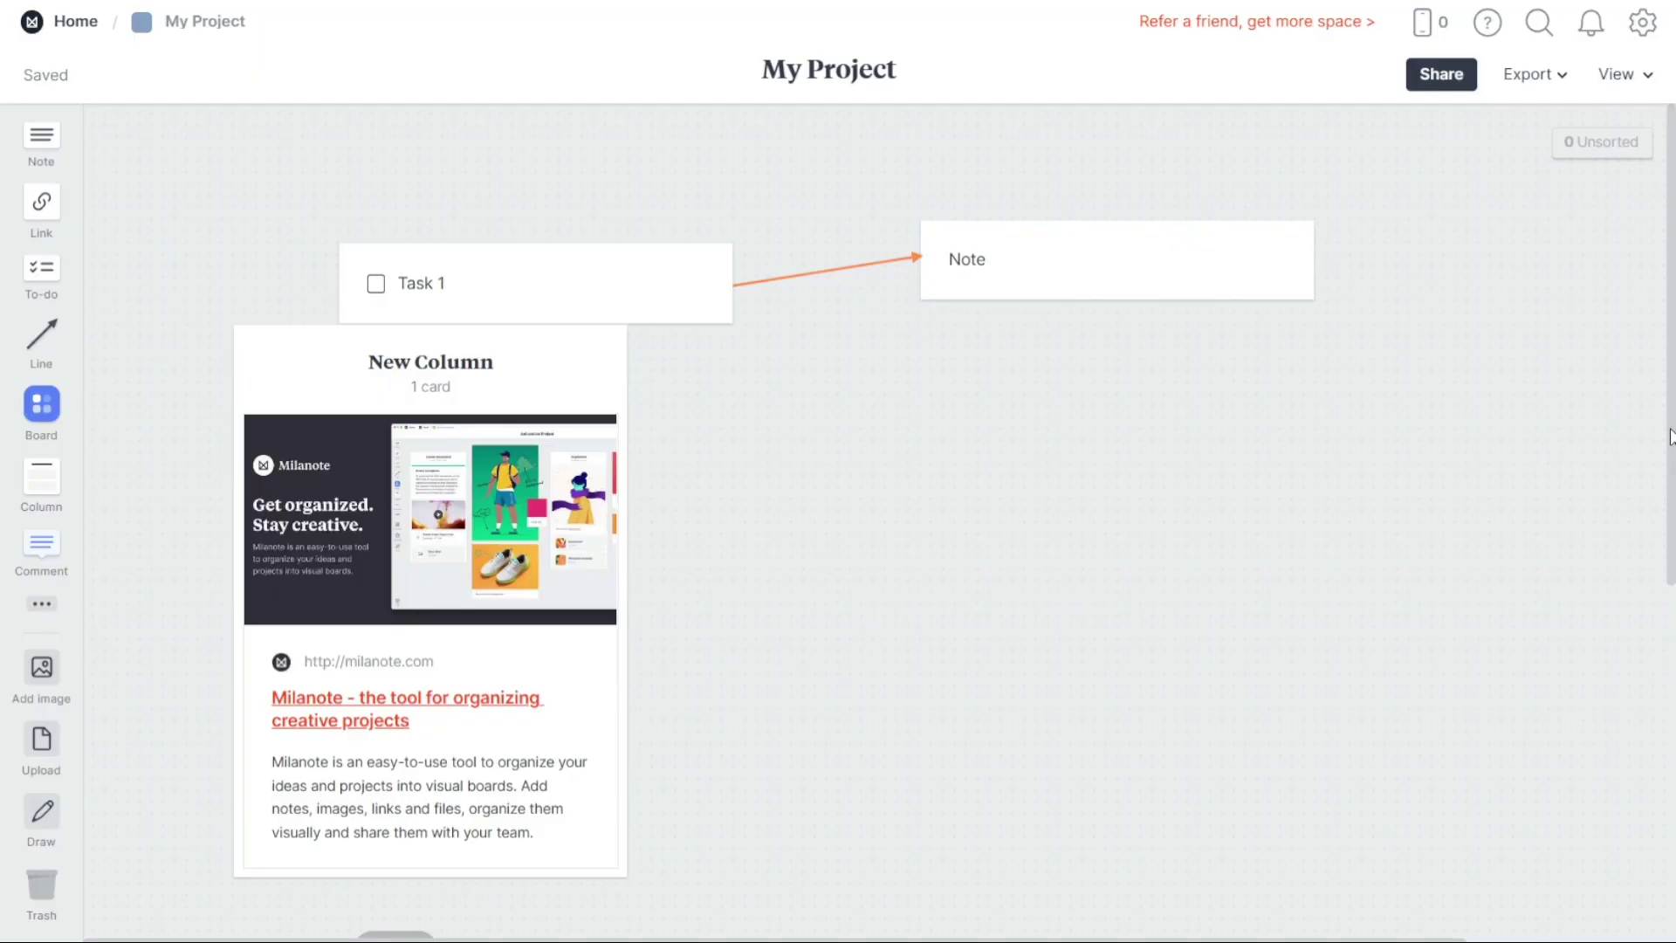
pyautogui.scroll(-2, 1668, 445)
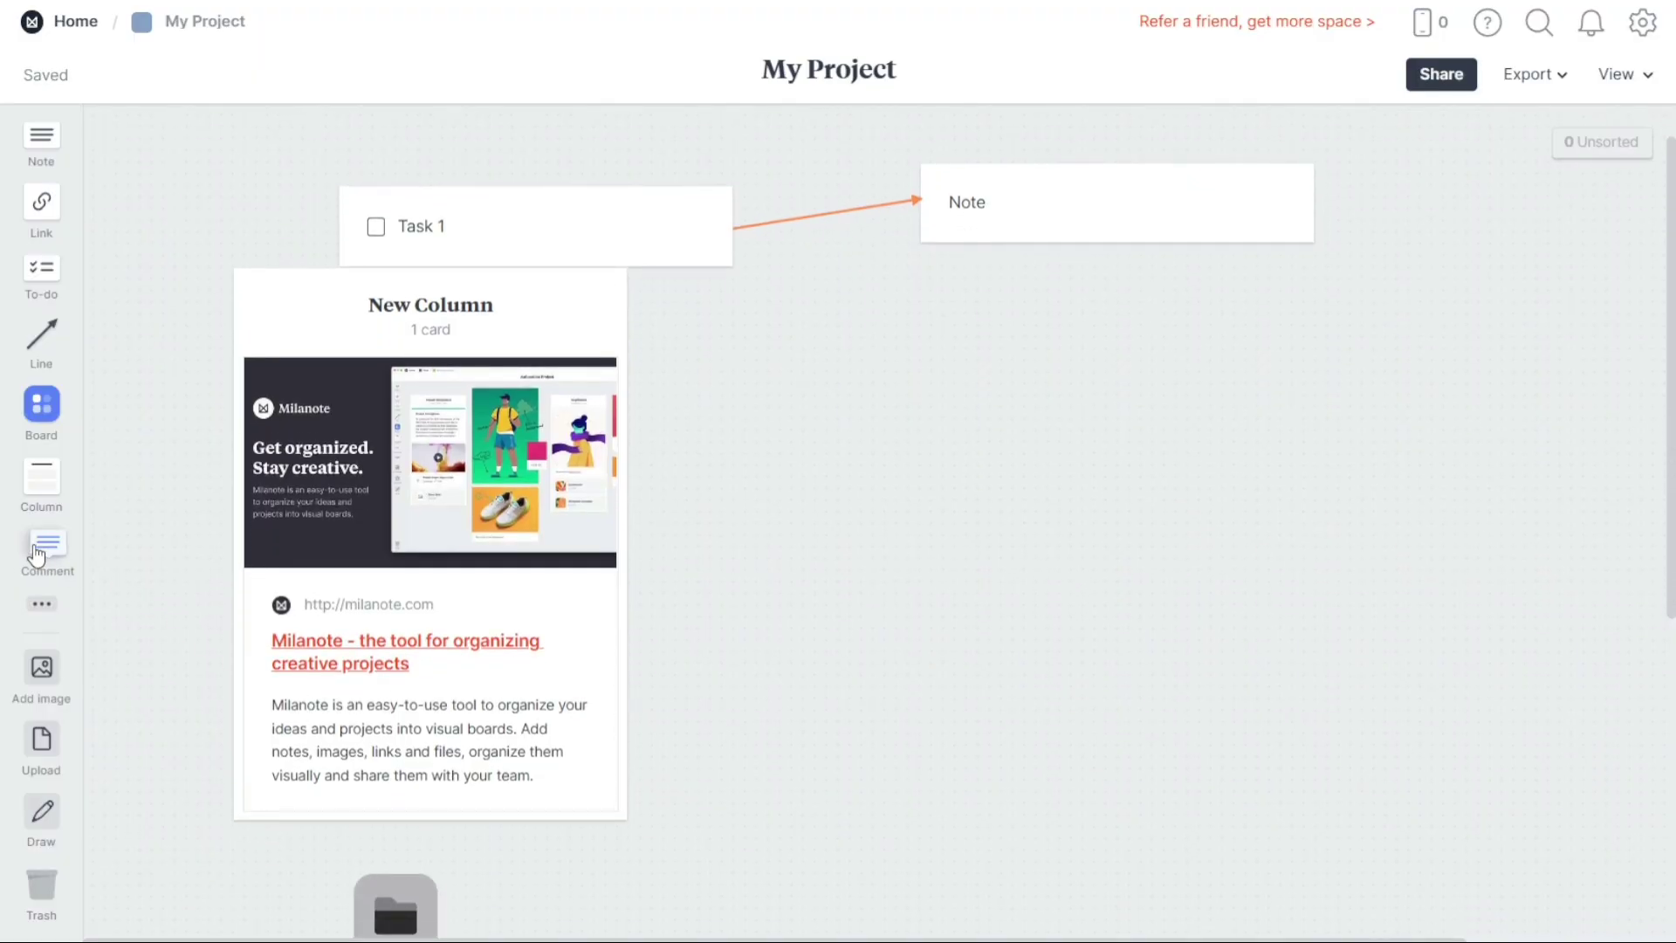
# - Post the comment 'Be sure to complete the task today' and place it right of New Column
pyautogui.moveTo(41, 546); pyautogui.dragTo(938, 436)
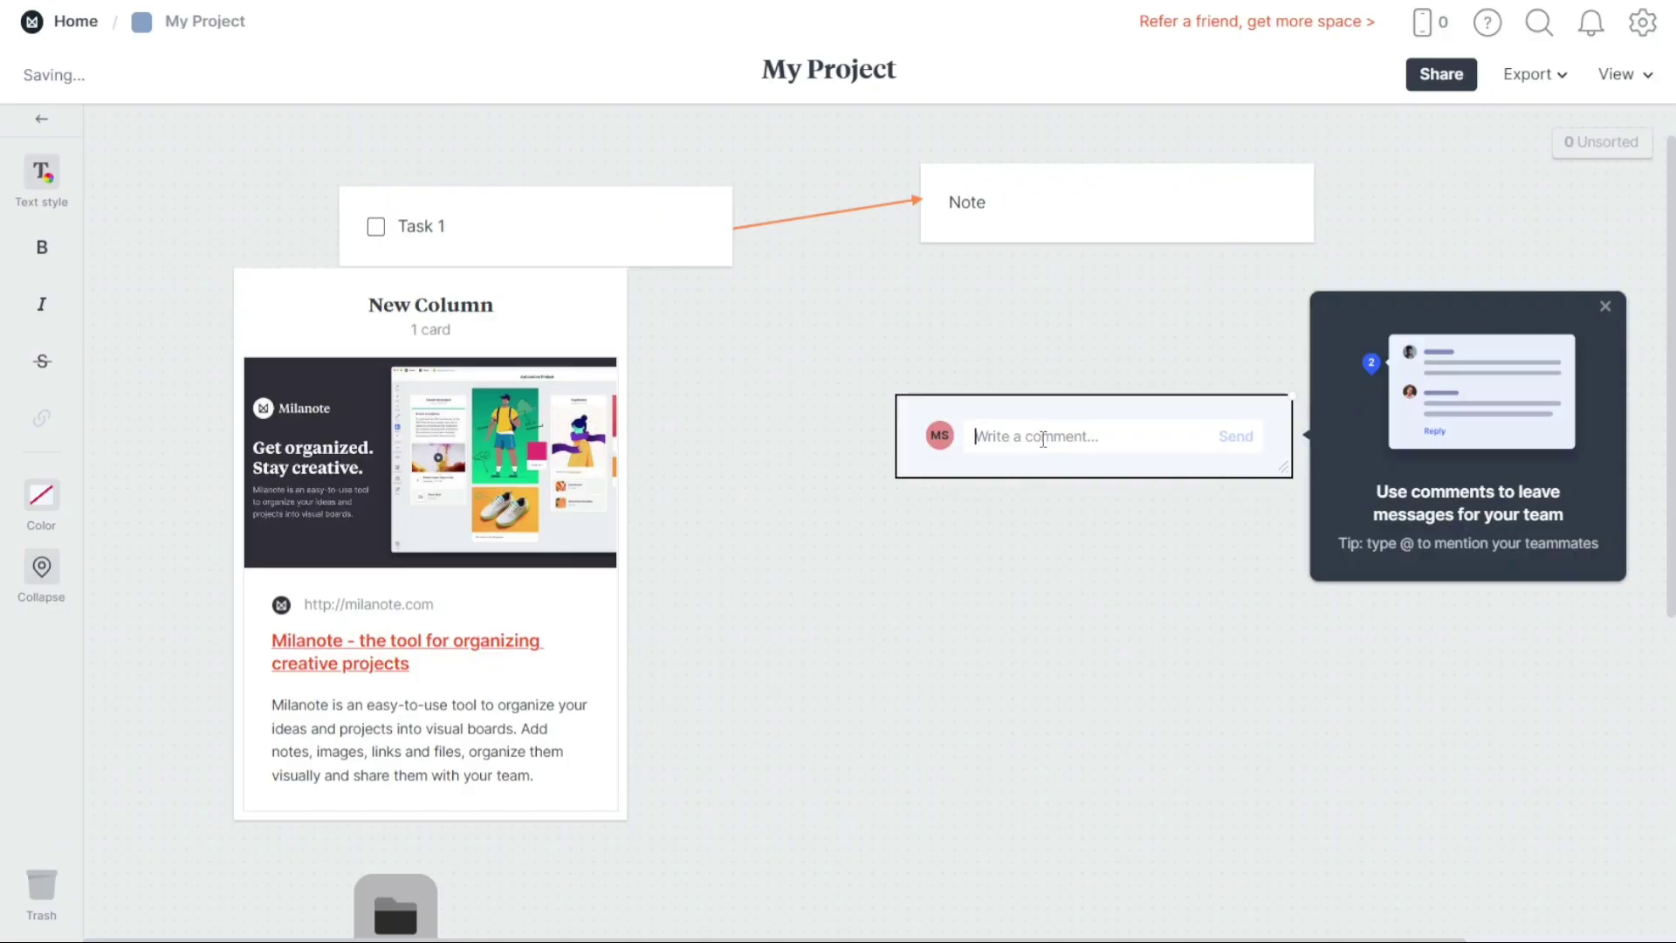
pyautogui.write('Be sure to complete the task today')
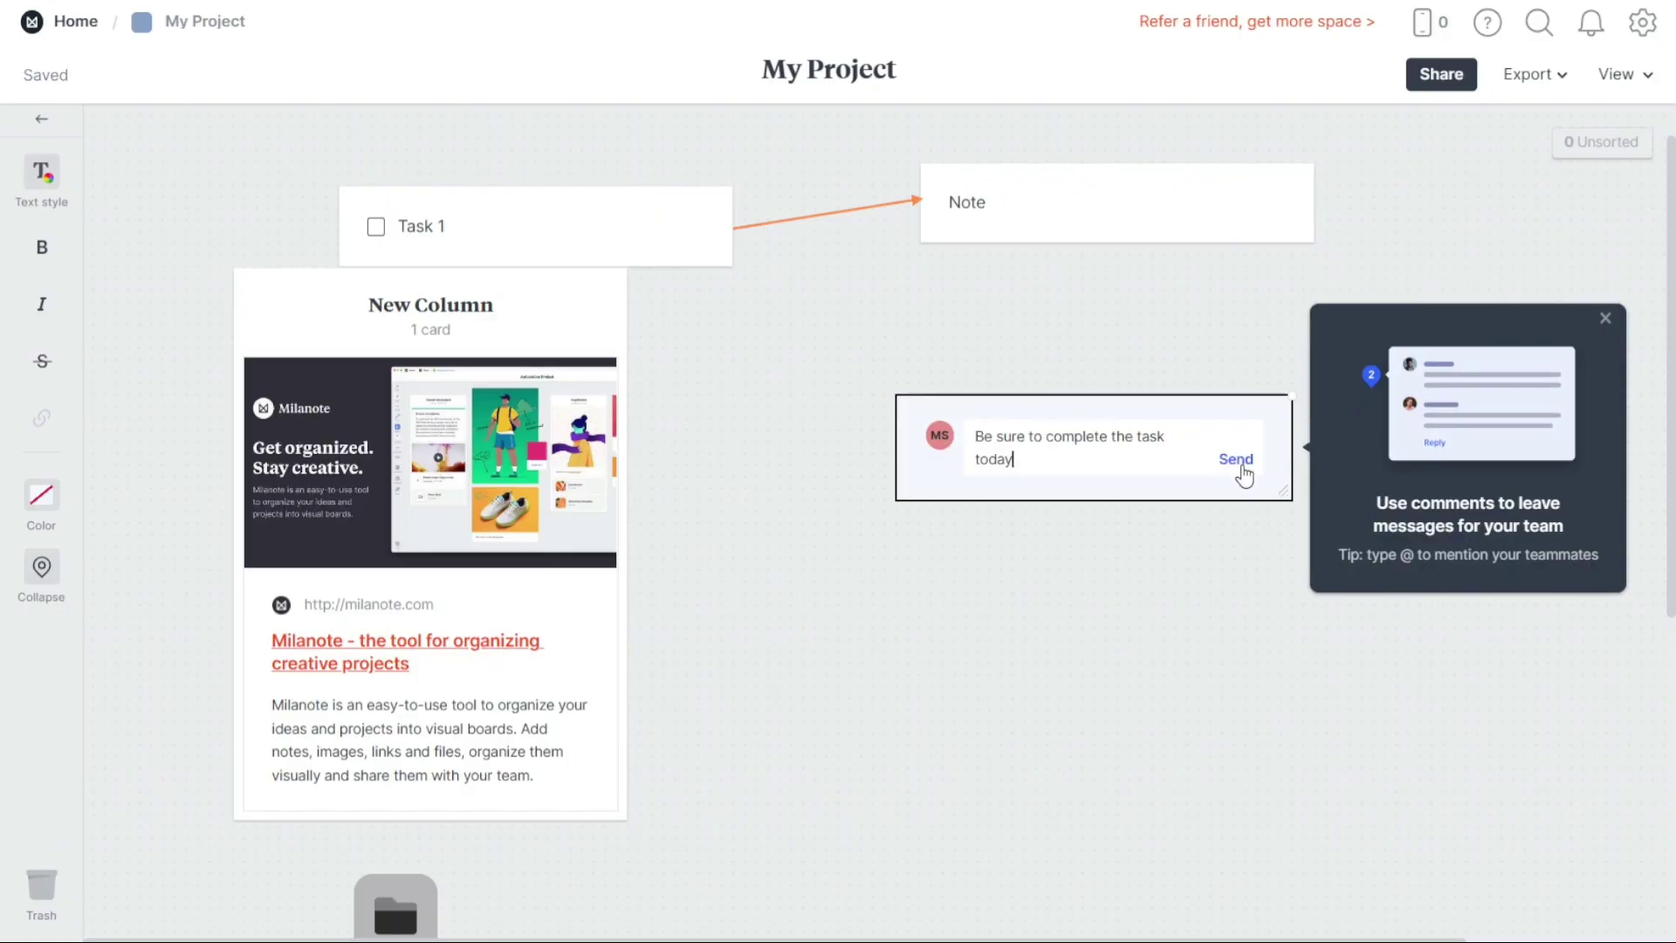
pyautogui.click(1236, 467)
pyautogui.moveTo(1060, 473); pyautogui.dragTo(299, 225)
pyautogui.moveTo(446, 250); pyautogui.dragTo(920, 390)
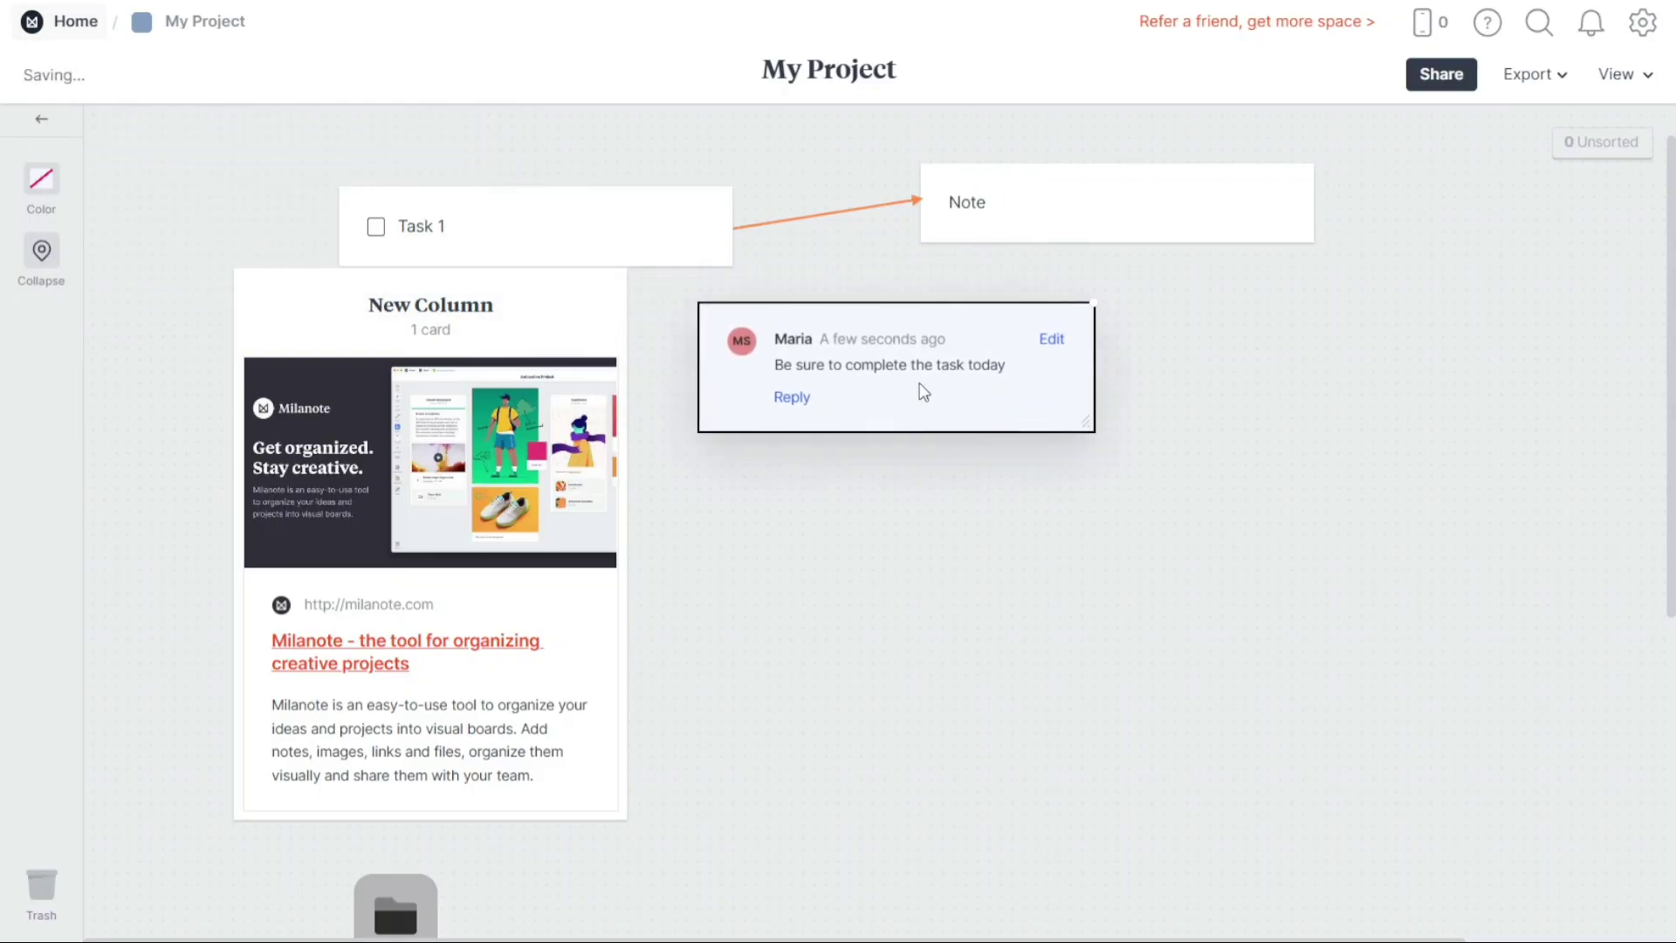
pyautogui.click(199, 219)
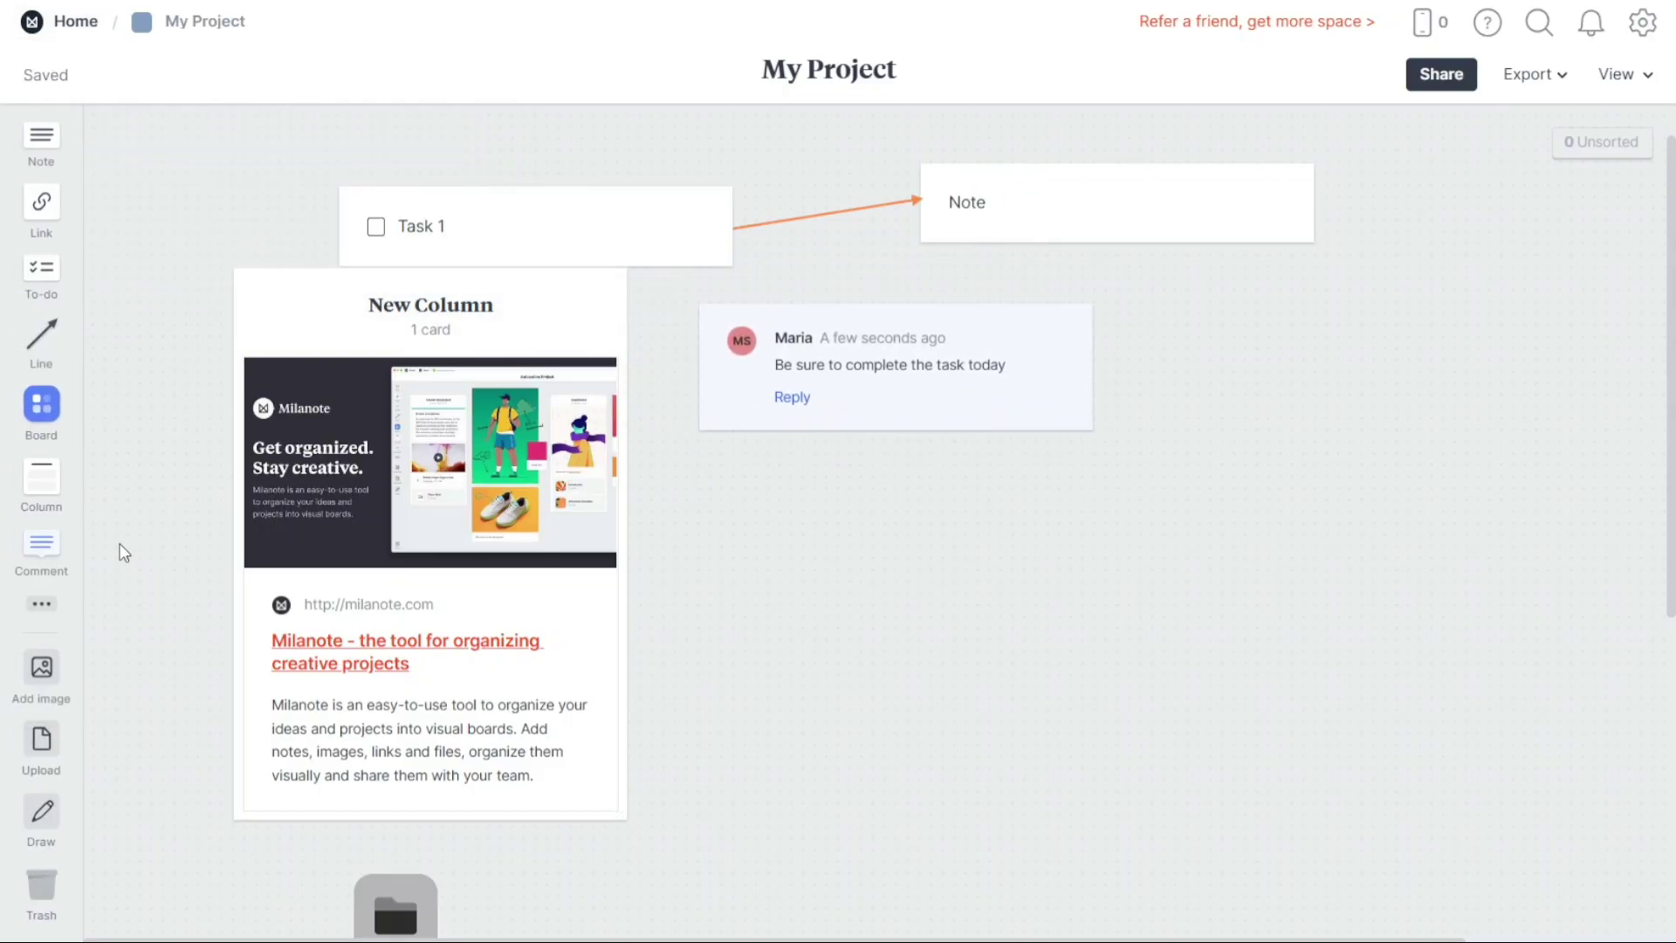
pyautogui.click(41, 614)
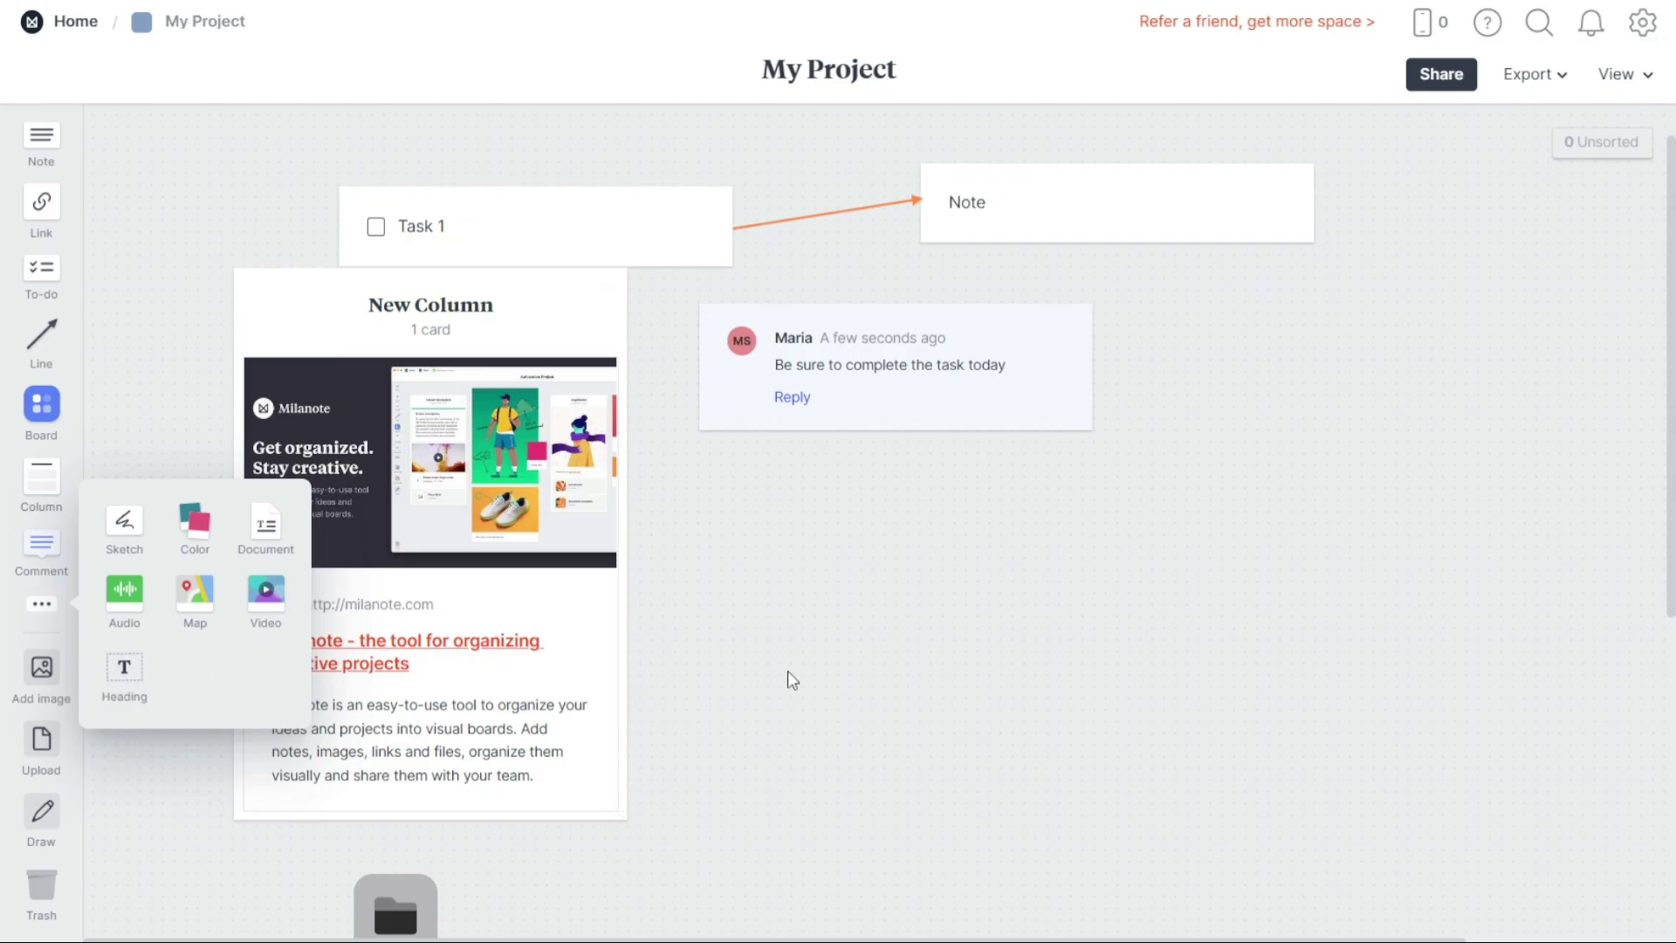
# - Stack Task 1 and the comment in New Column, and re-anchor the arrow's start on the column
pyautogui.moveTo(538, 232); pyautogui.dragTo(474, 349)
pyautogui.moveTo(807, 406); pyautogui.dragTo(565, 422)
pyautogui.click(733, 228)
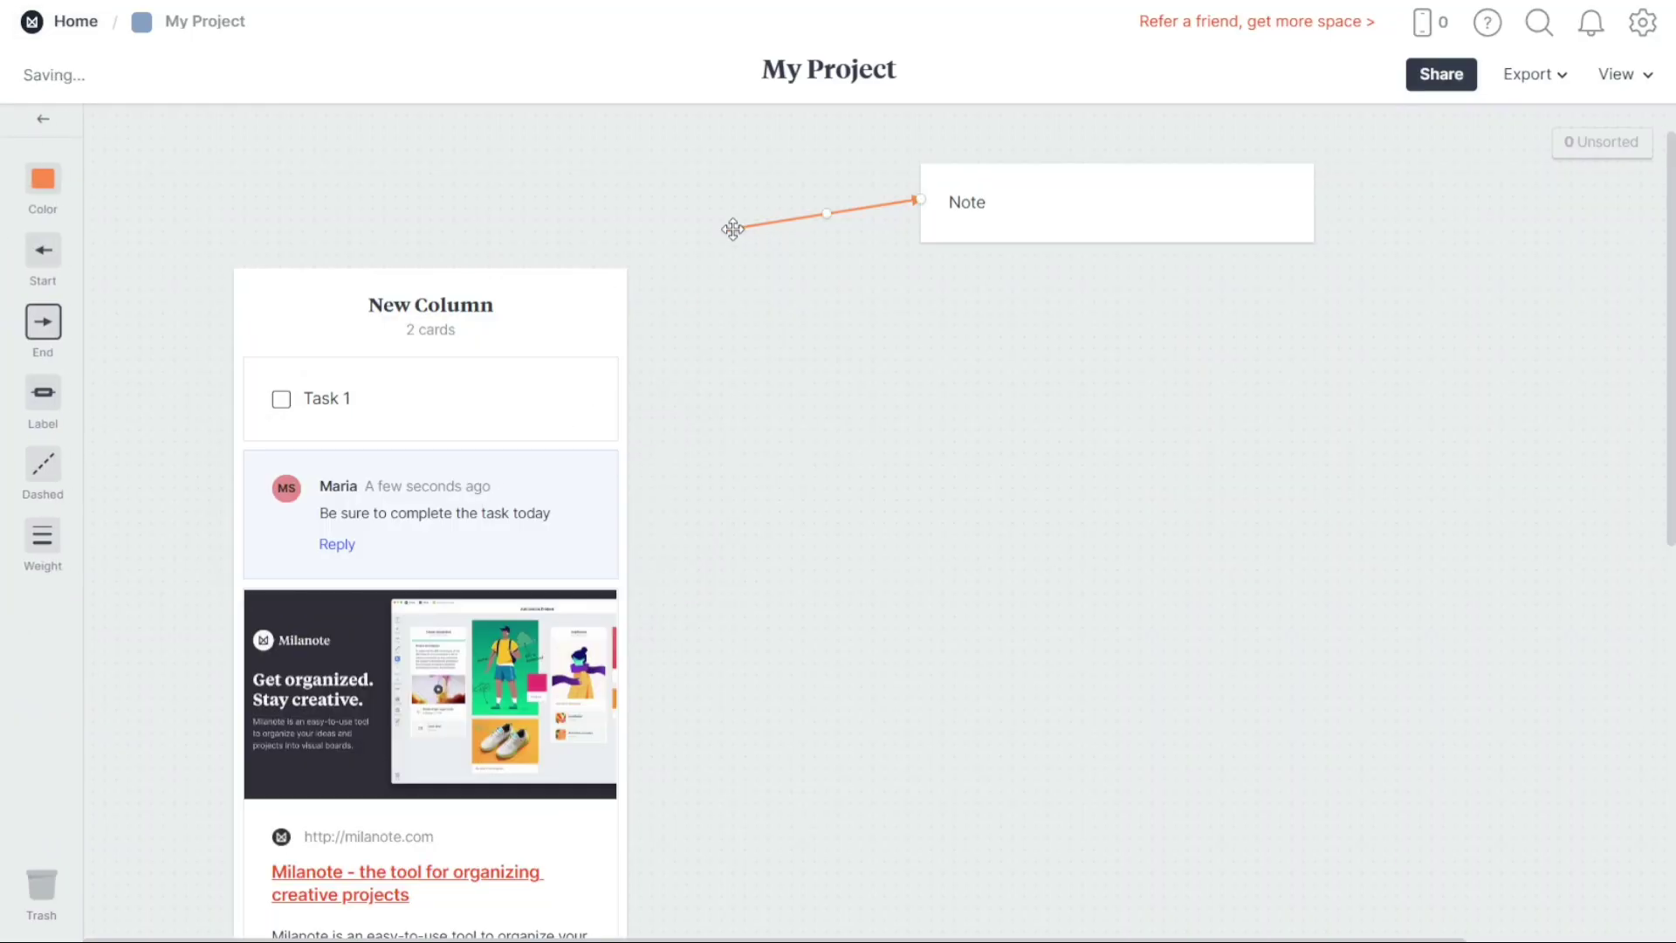
pyautogui.moveTo(734, 227); pyautogui.dragTo(628, 343)
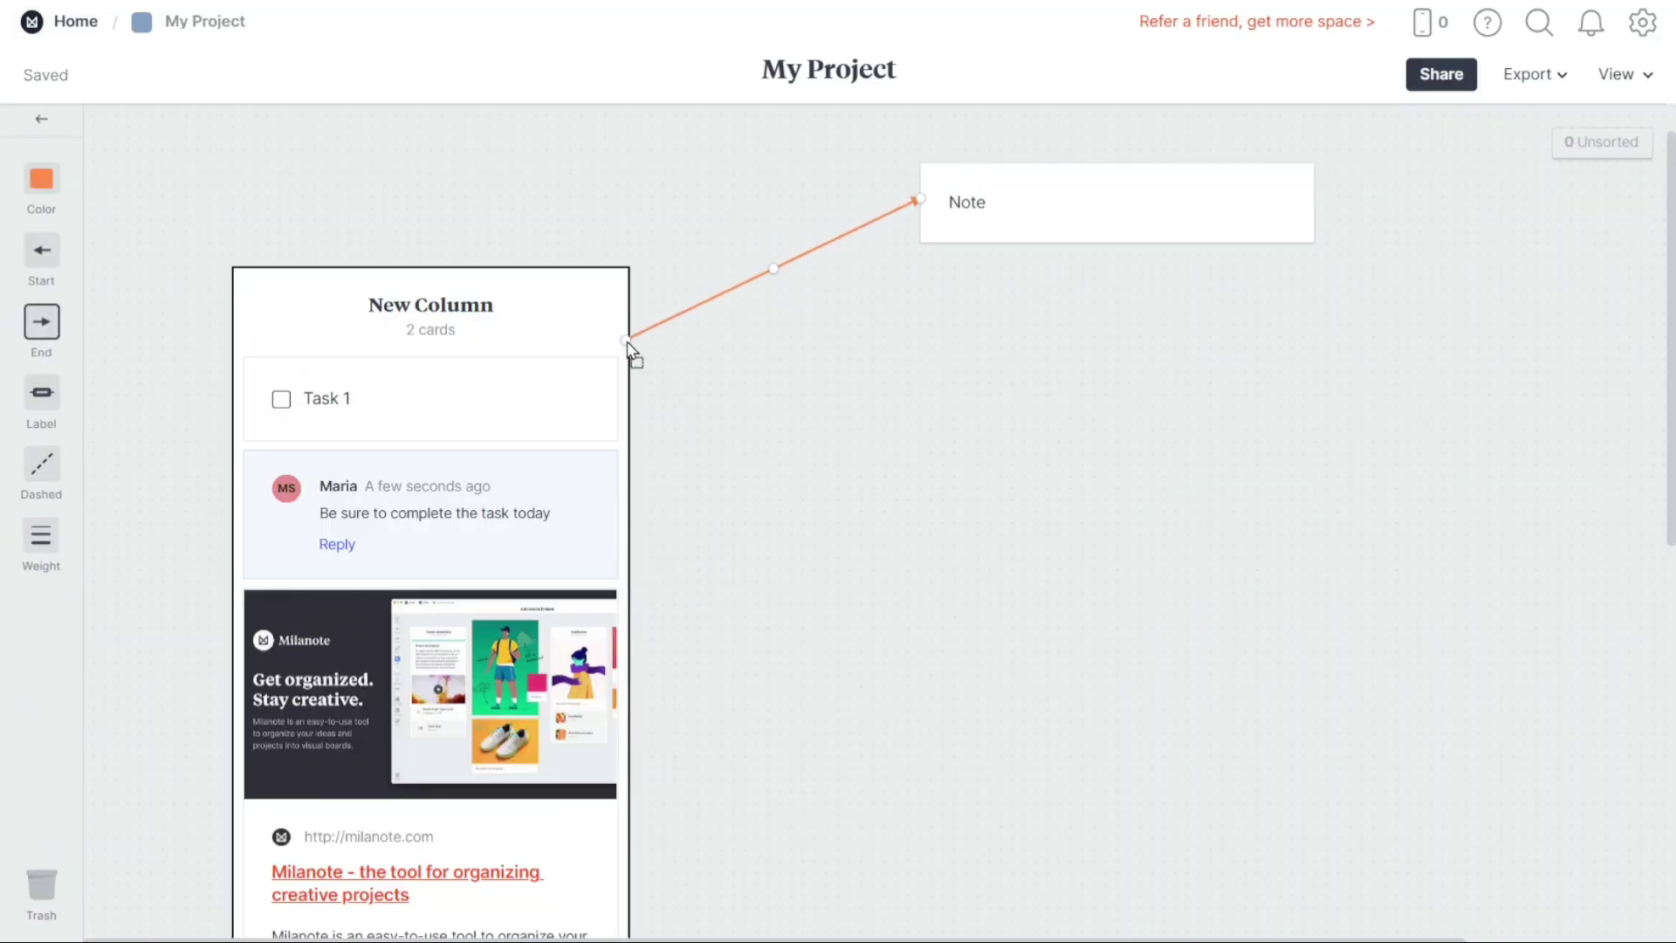
pyautogui.click(424, 187)
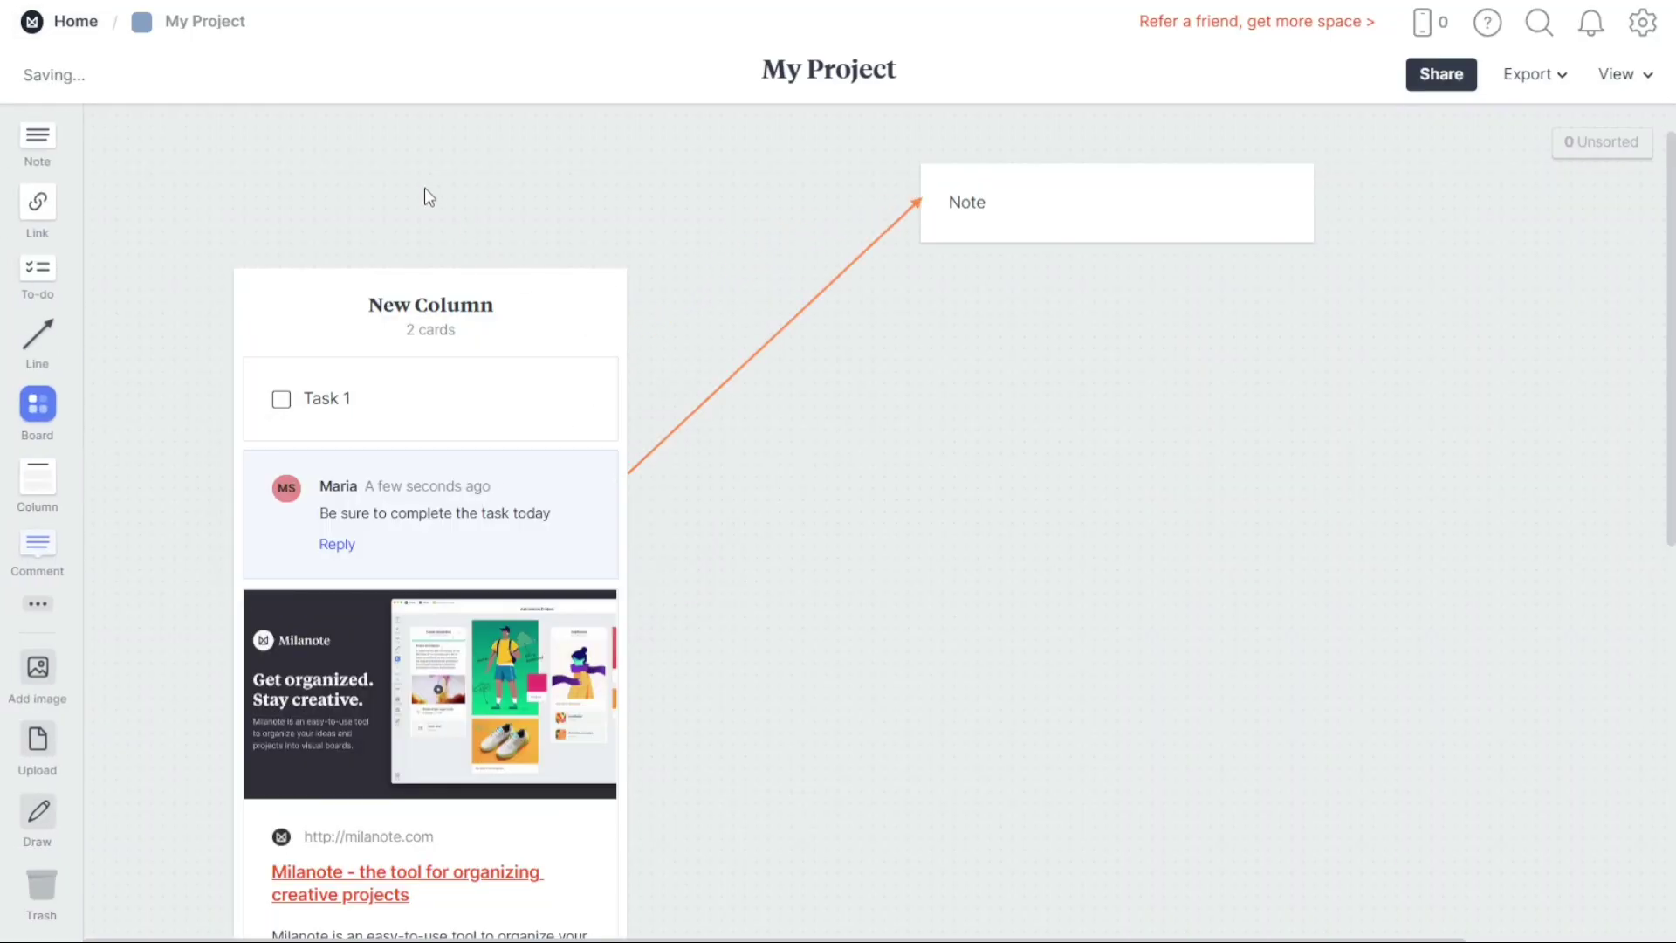
pyautogui.click(42, 670)
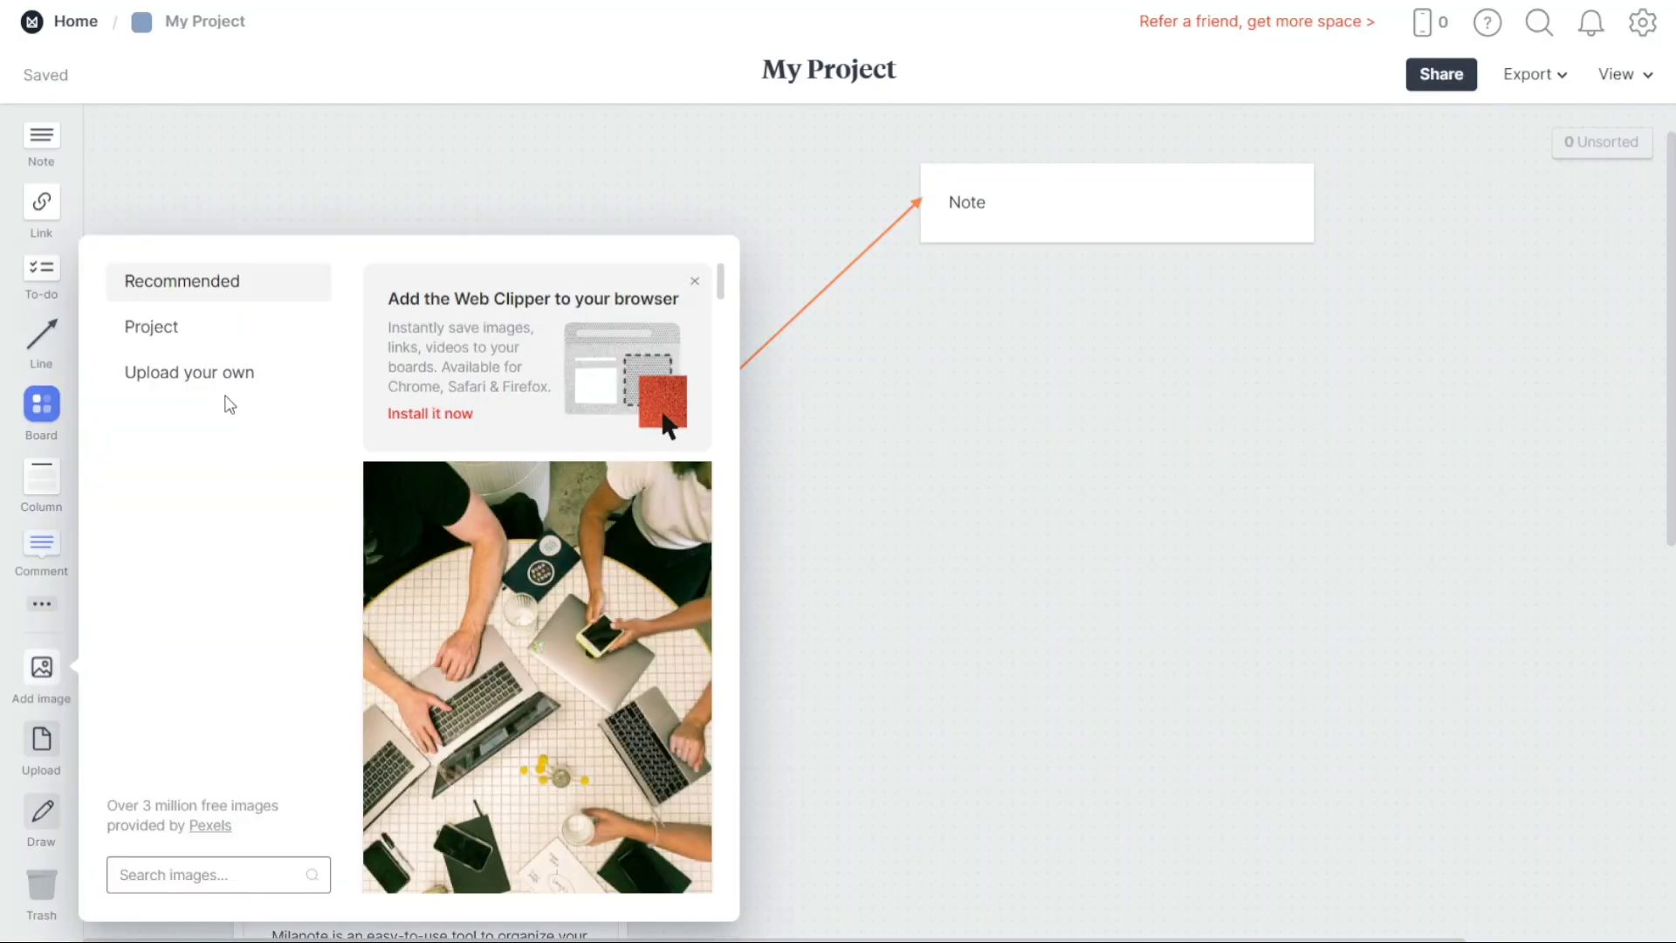
pyautogui.click(212, 389)
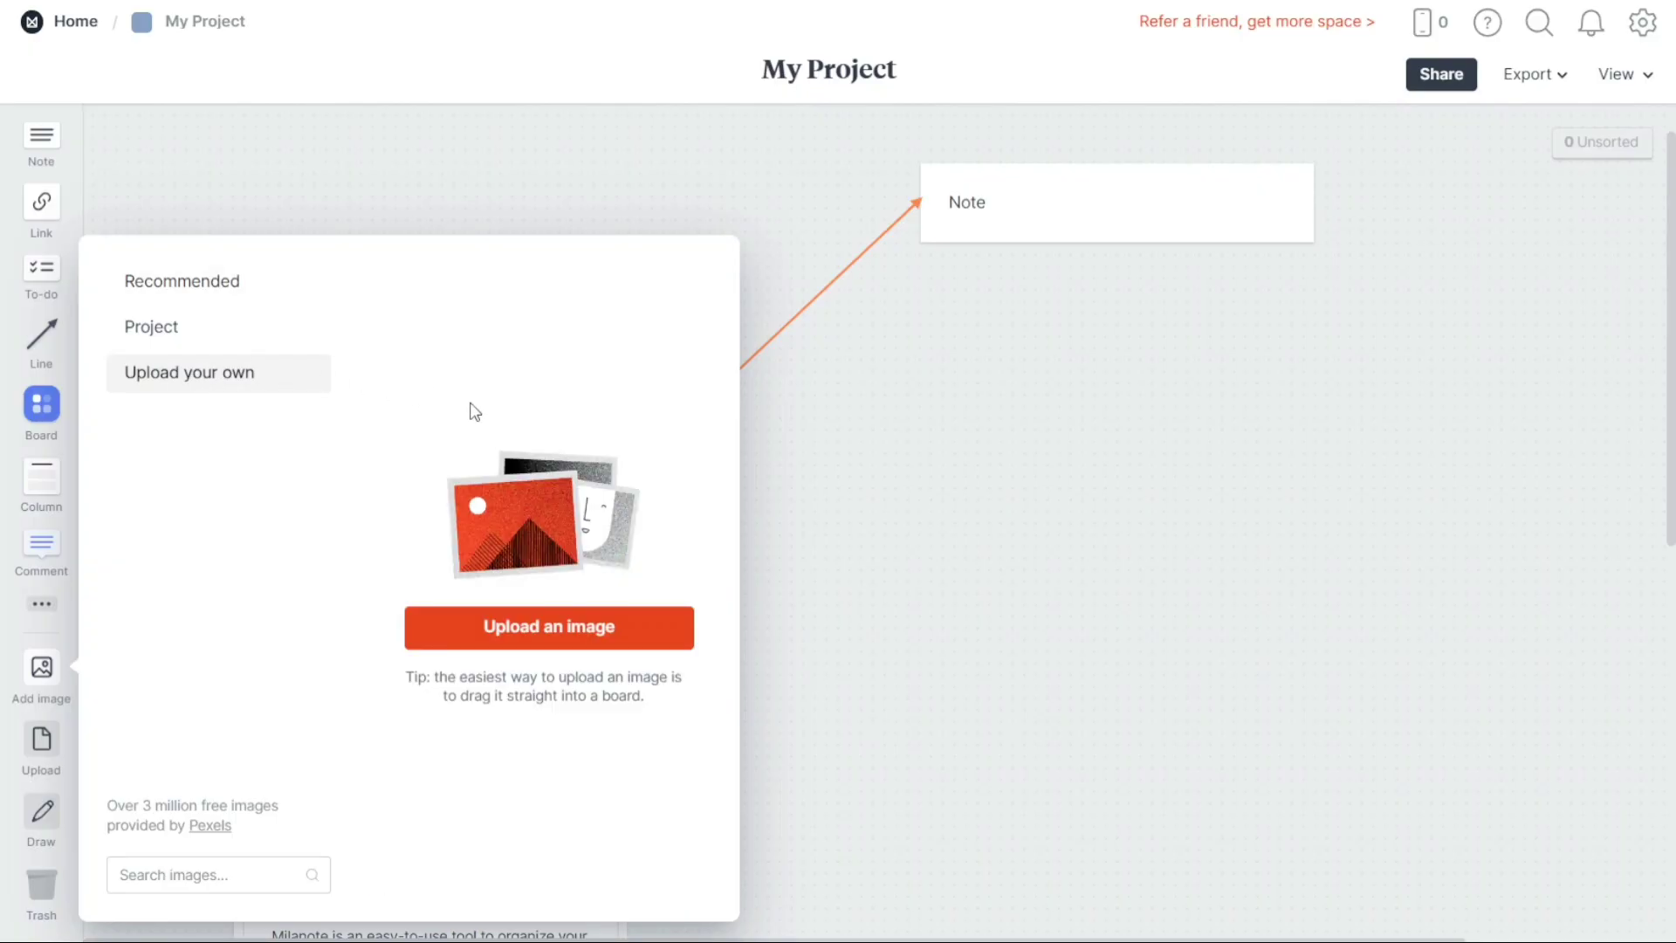
pyautogui.click(354, 187)
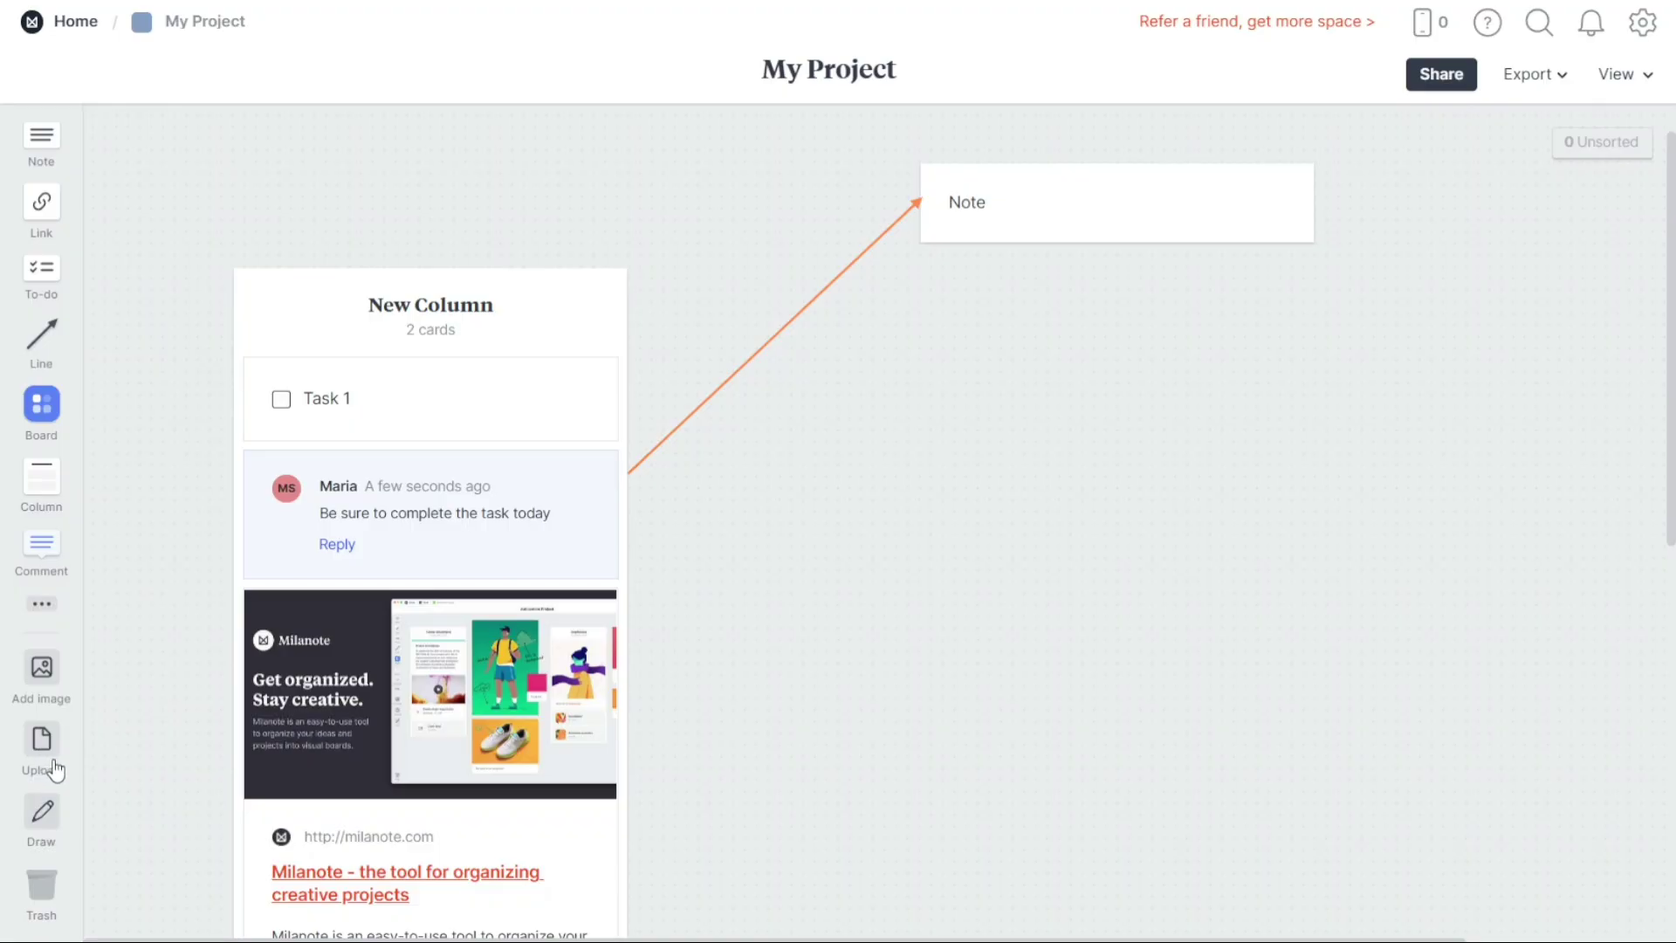
# - Move New Column toward the top of the board and sketch a checkmark below the Note card
pyautogui.moveTo(344, 329); pyautogui.dragTo(357, 177)
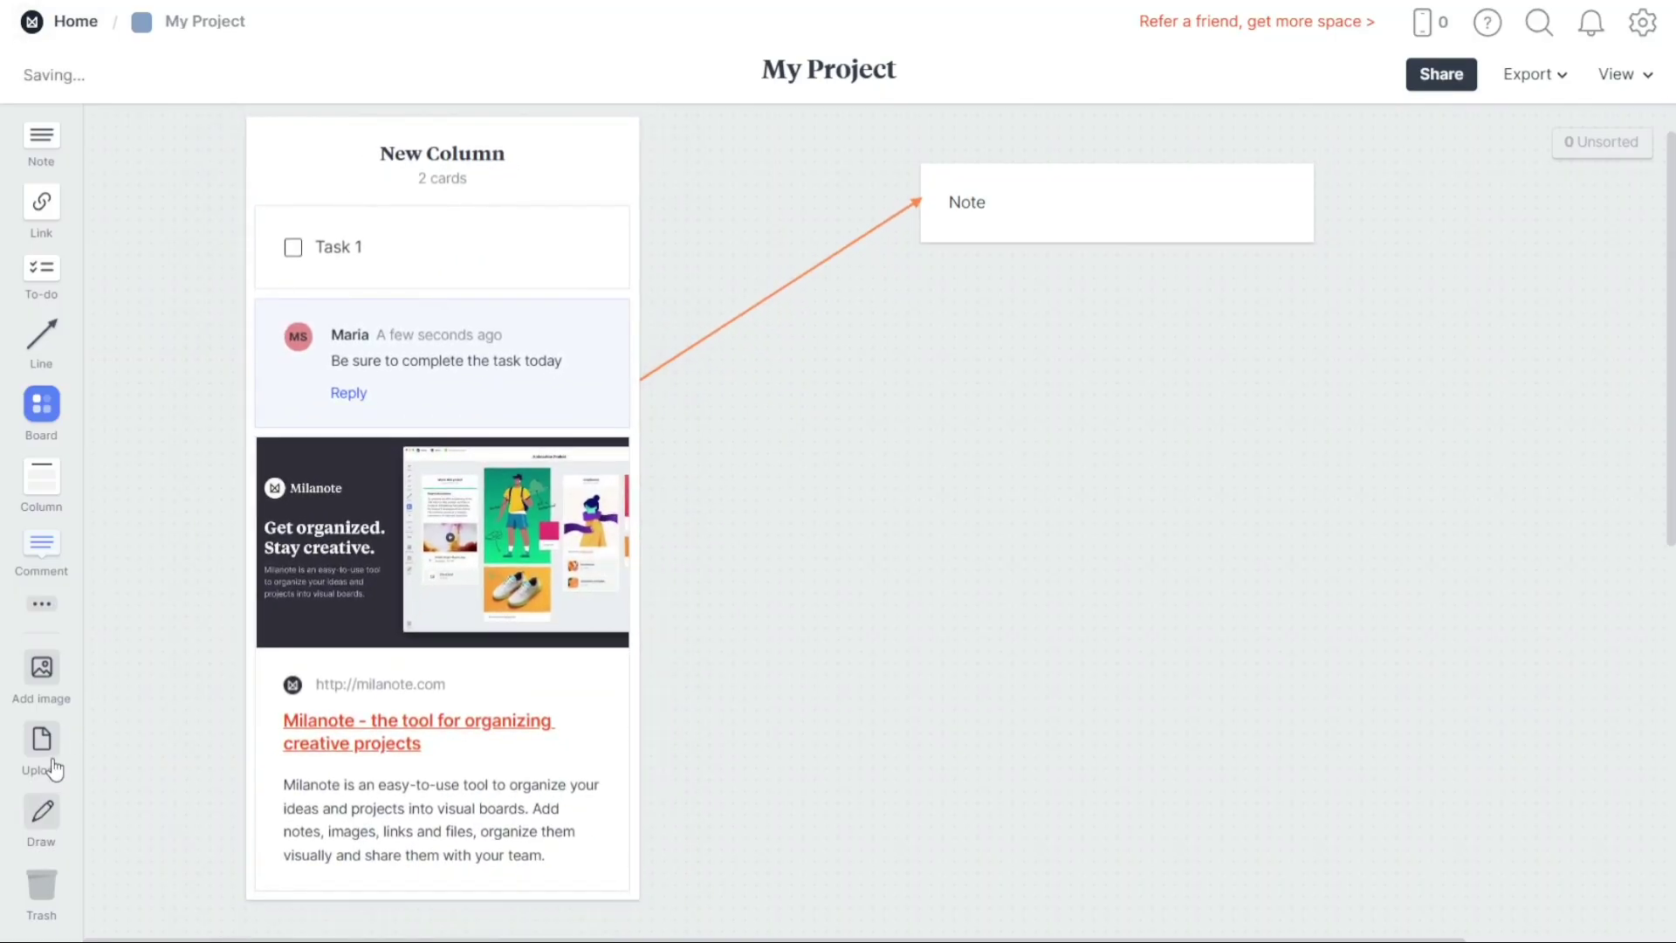
pyautogui.click(42, 817)
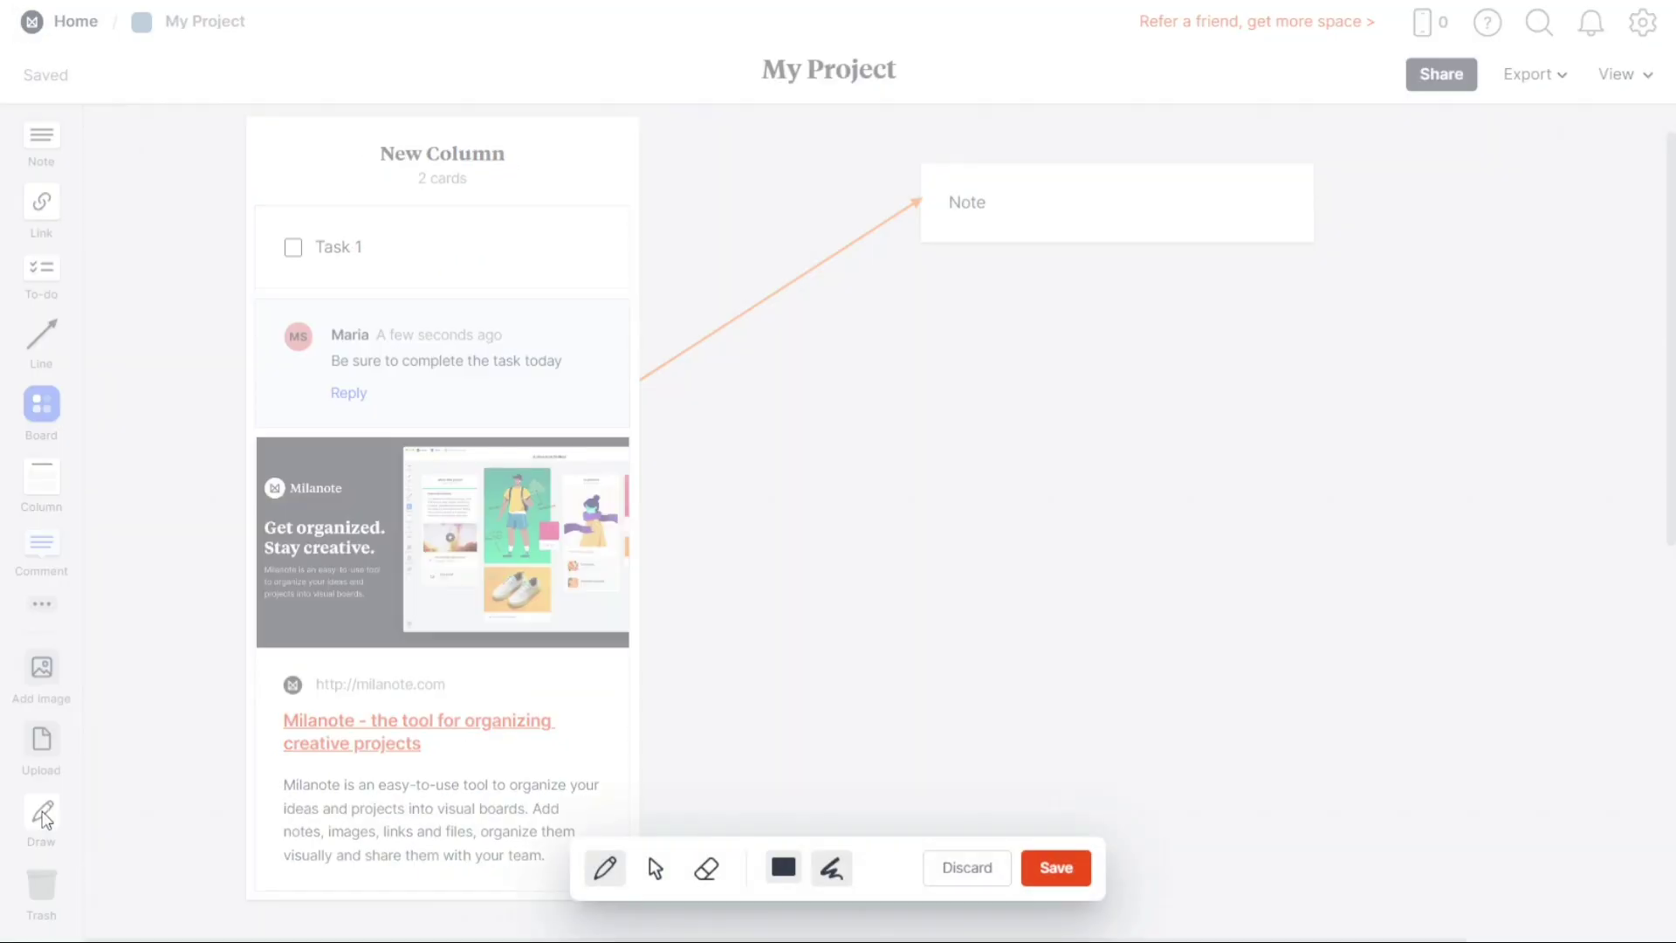
pyautogui.moveTo(951, 426)
pyautogui.mouseDown()
pyautogui.moveTo(1001, 523)
pyautogui.moveTo(1076, 249)
pyautogui.mouseUp()
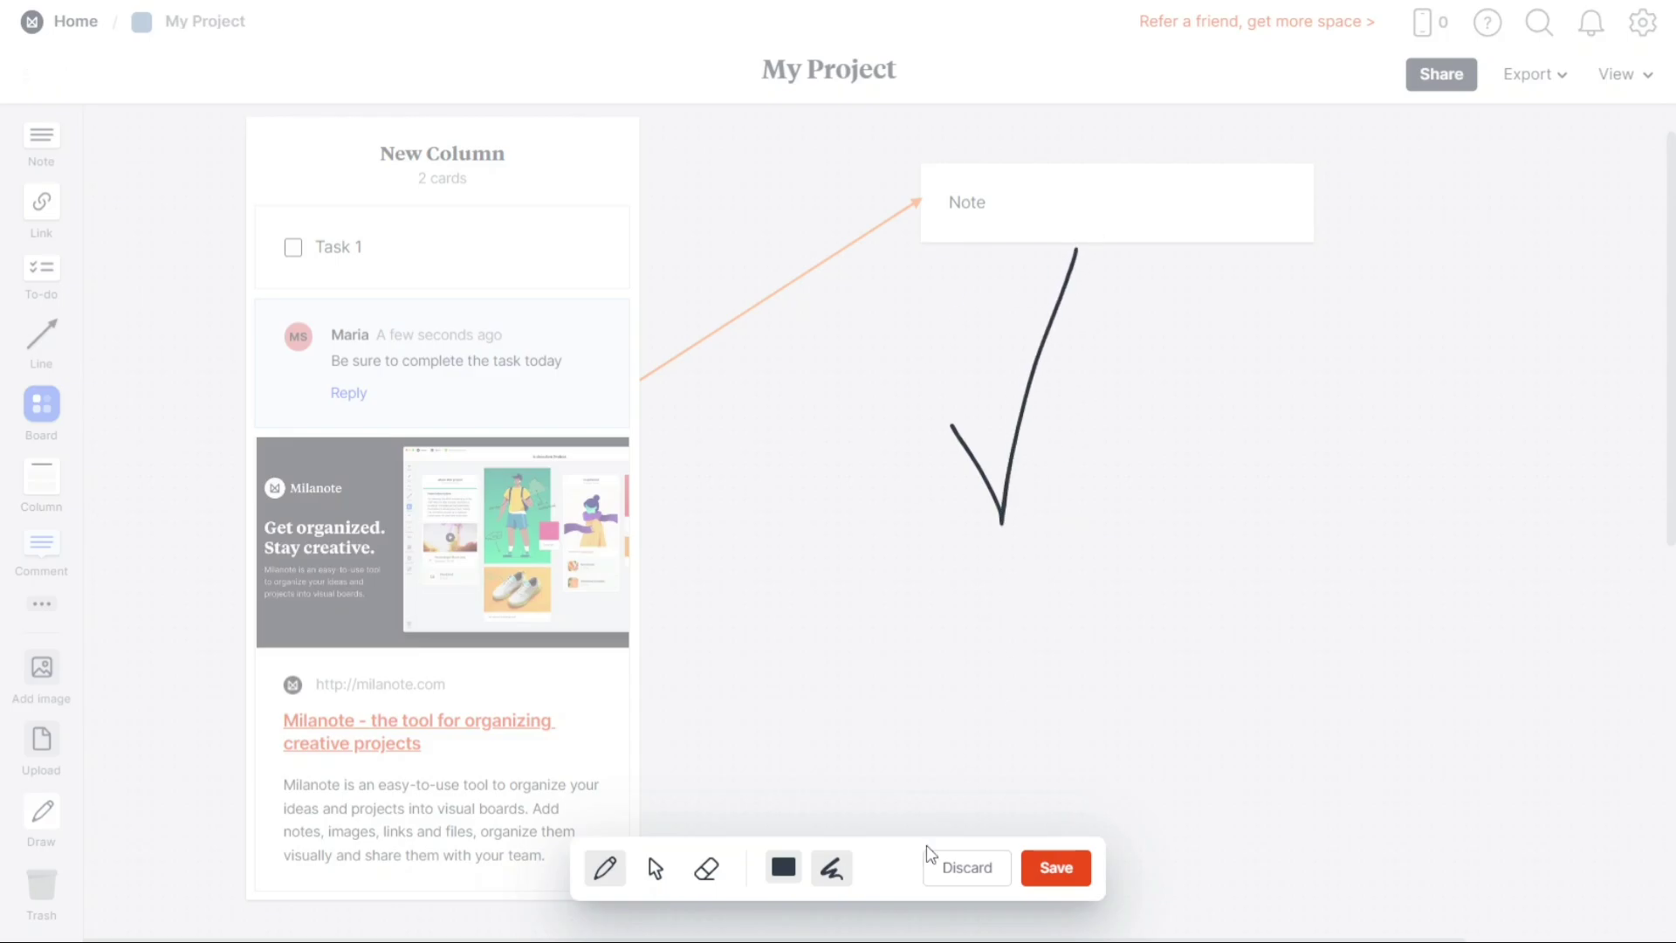
# - Try the stroke thickness options, erase the checkmark sketch, and discard the drawing
pyautogui.click(840, 869)
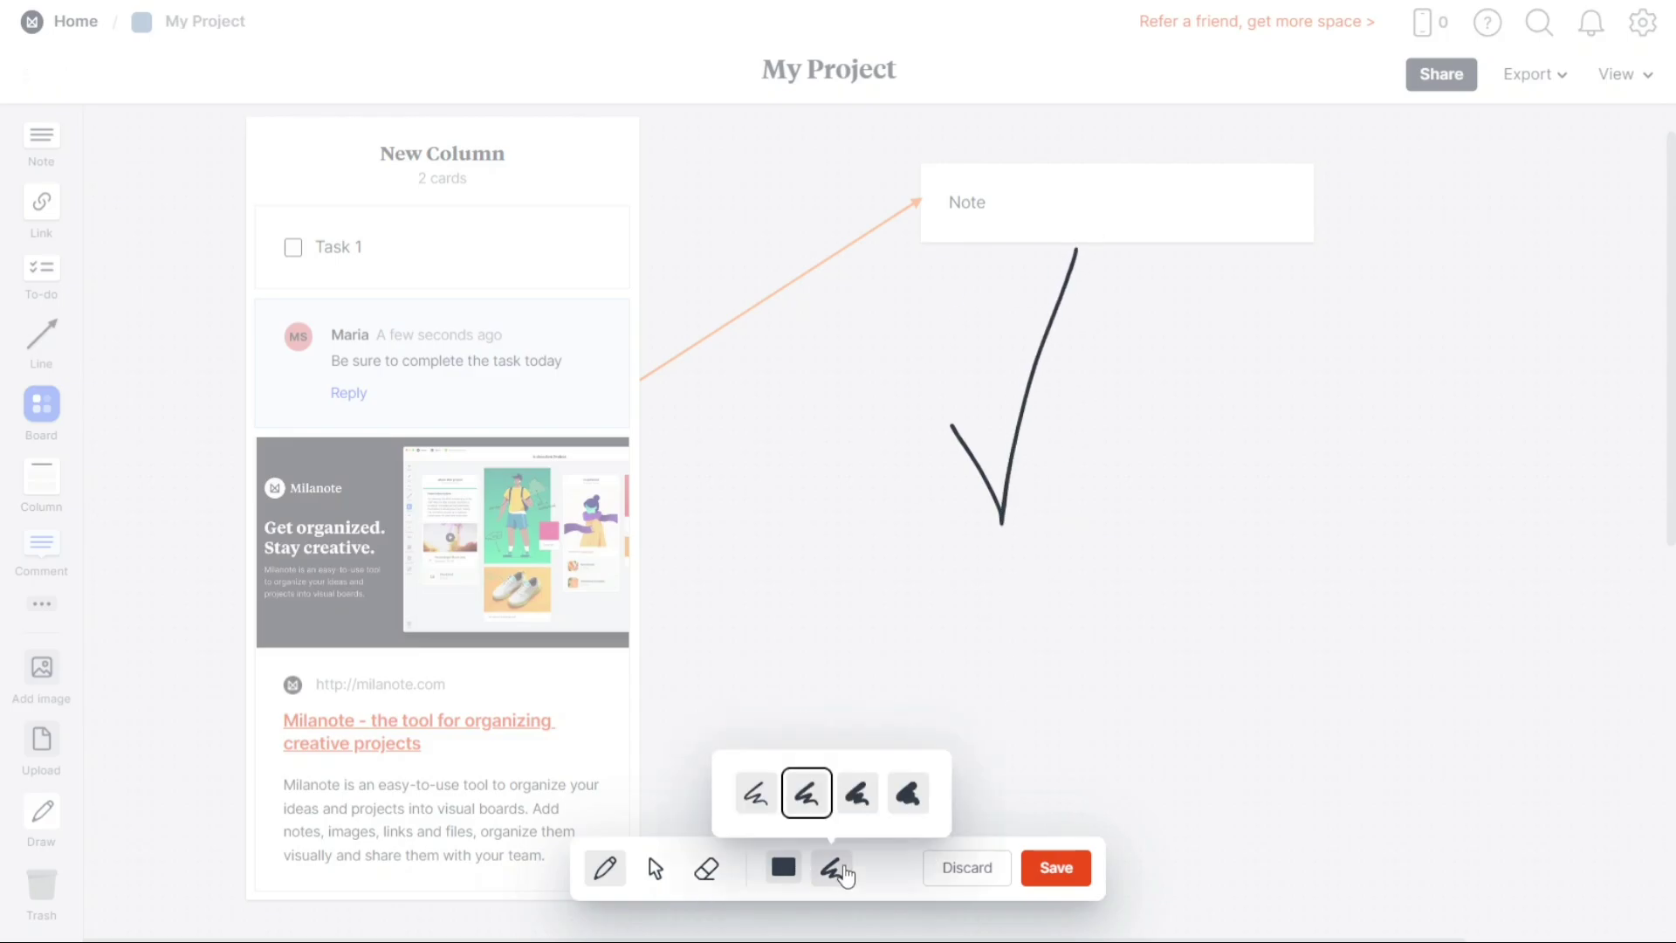
pyautogui.click(644, 868)
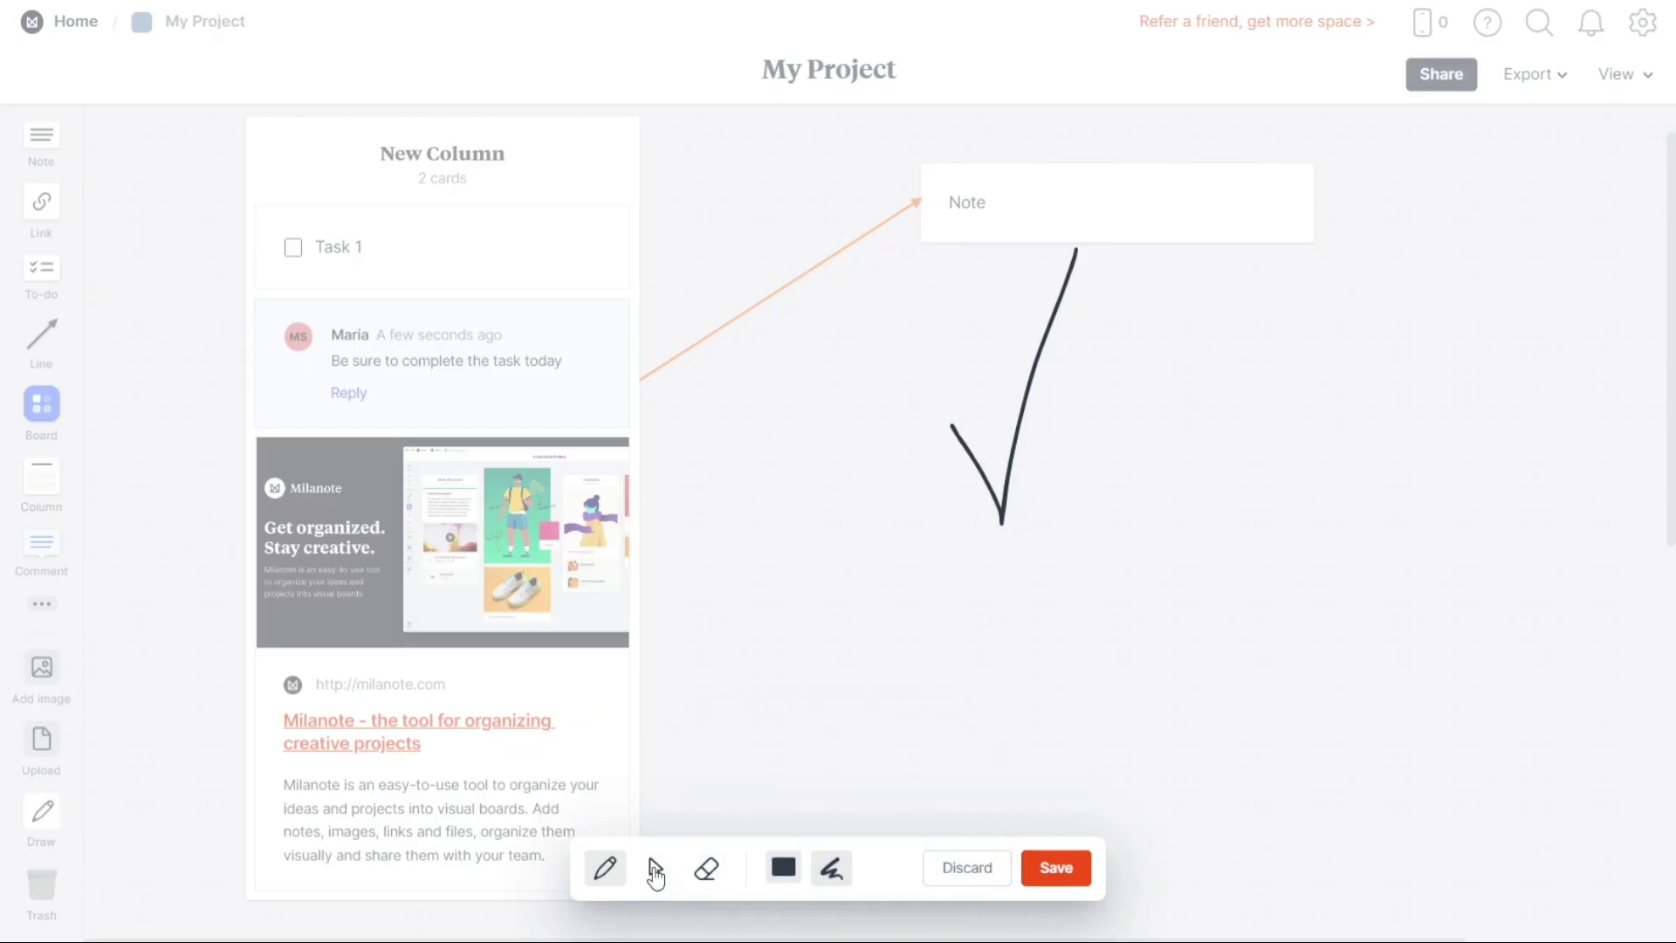
pyautogui.click(644, 868)
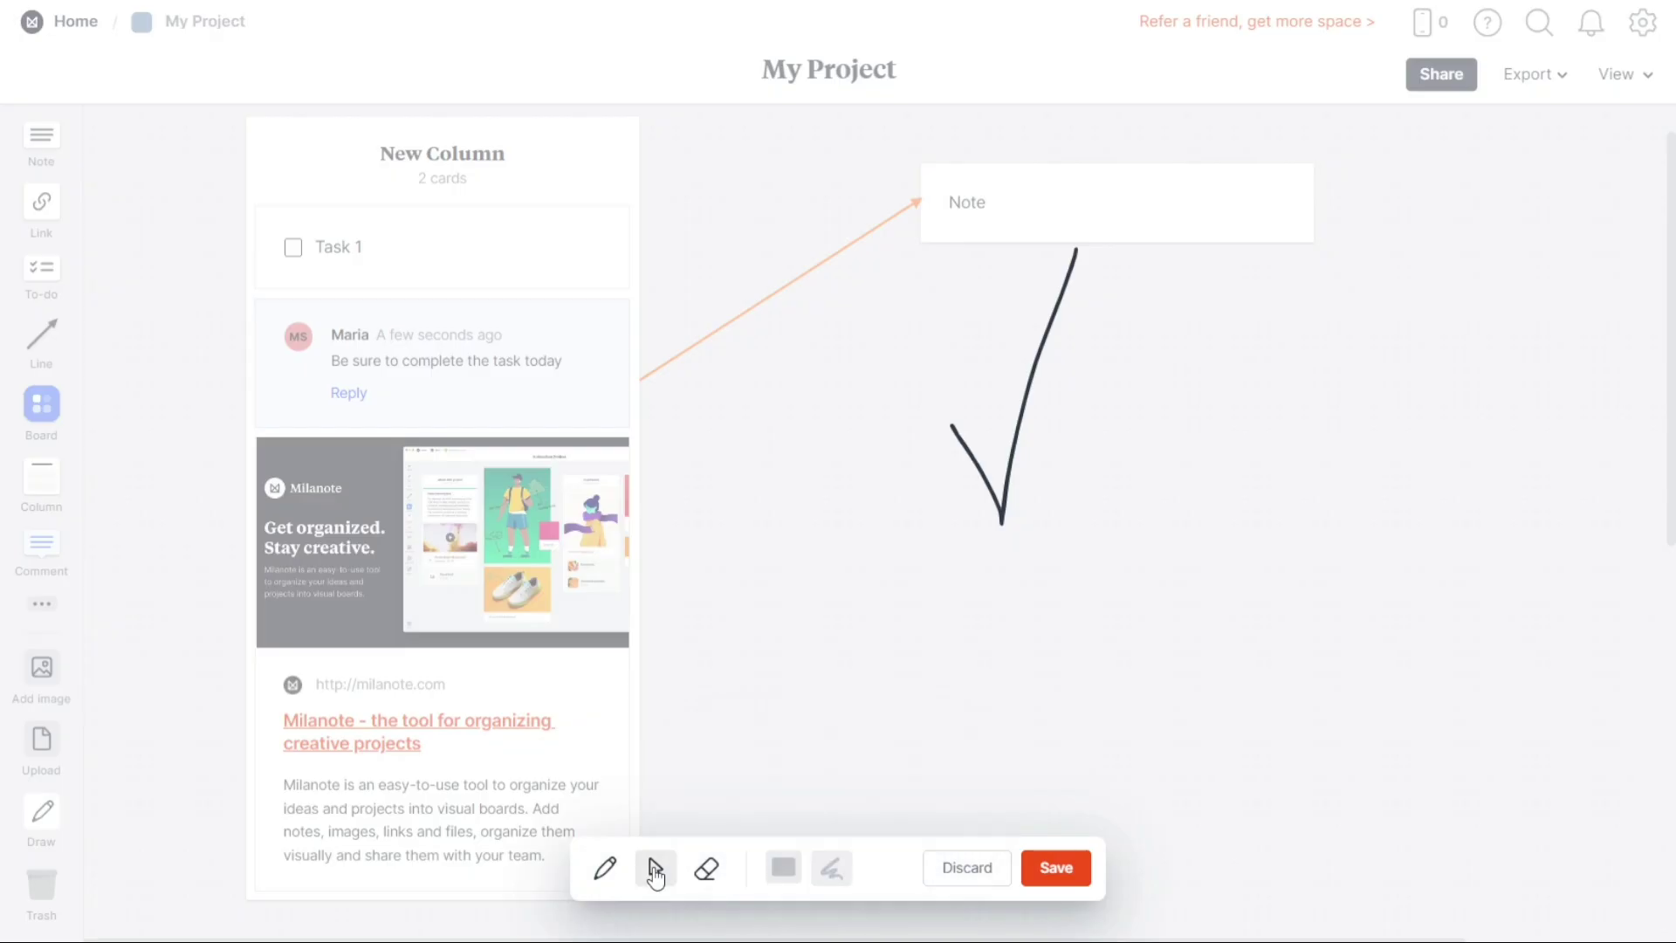
pyautogui.click(1023, 389)
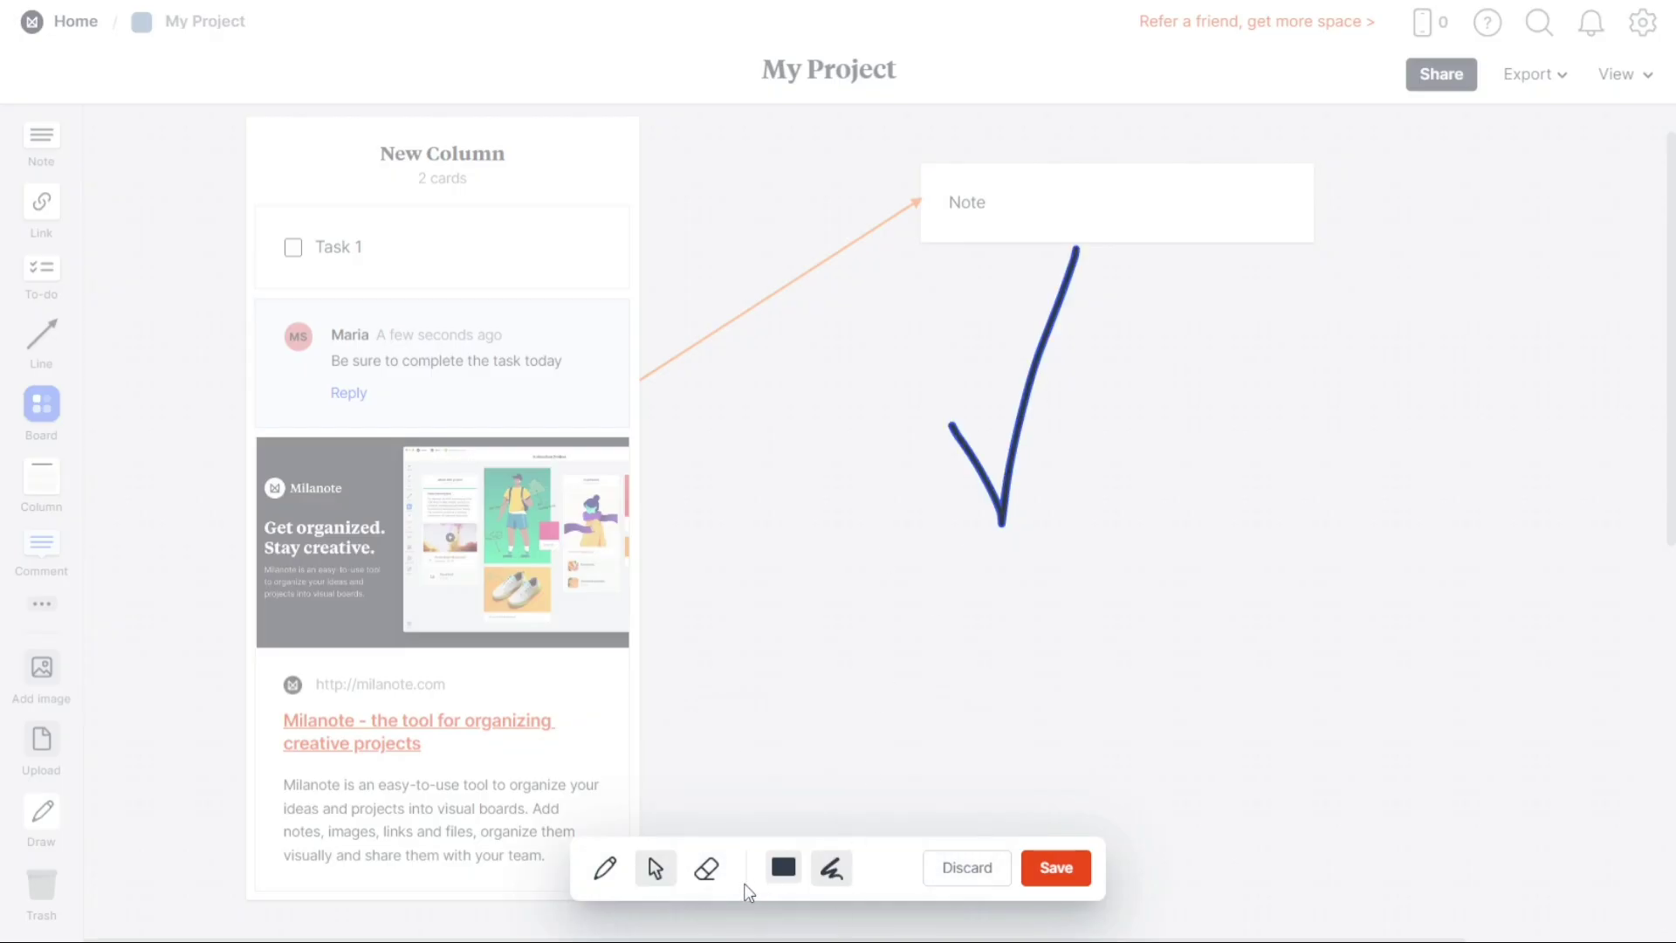
pyautogui.click(707, 868)
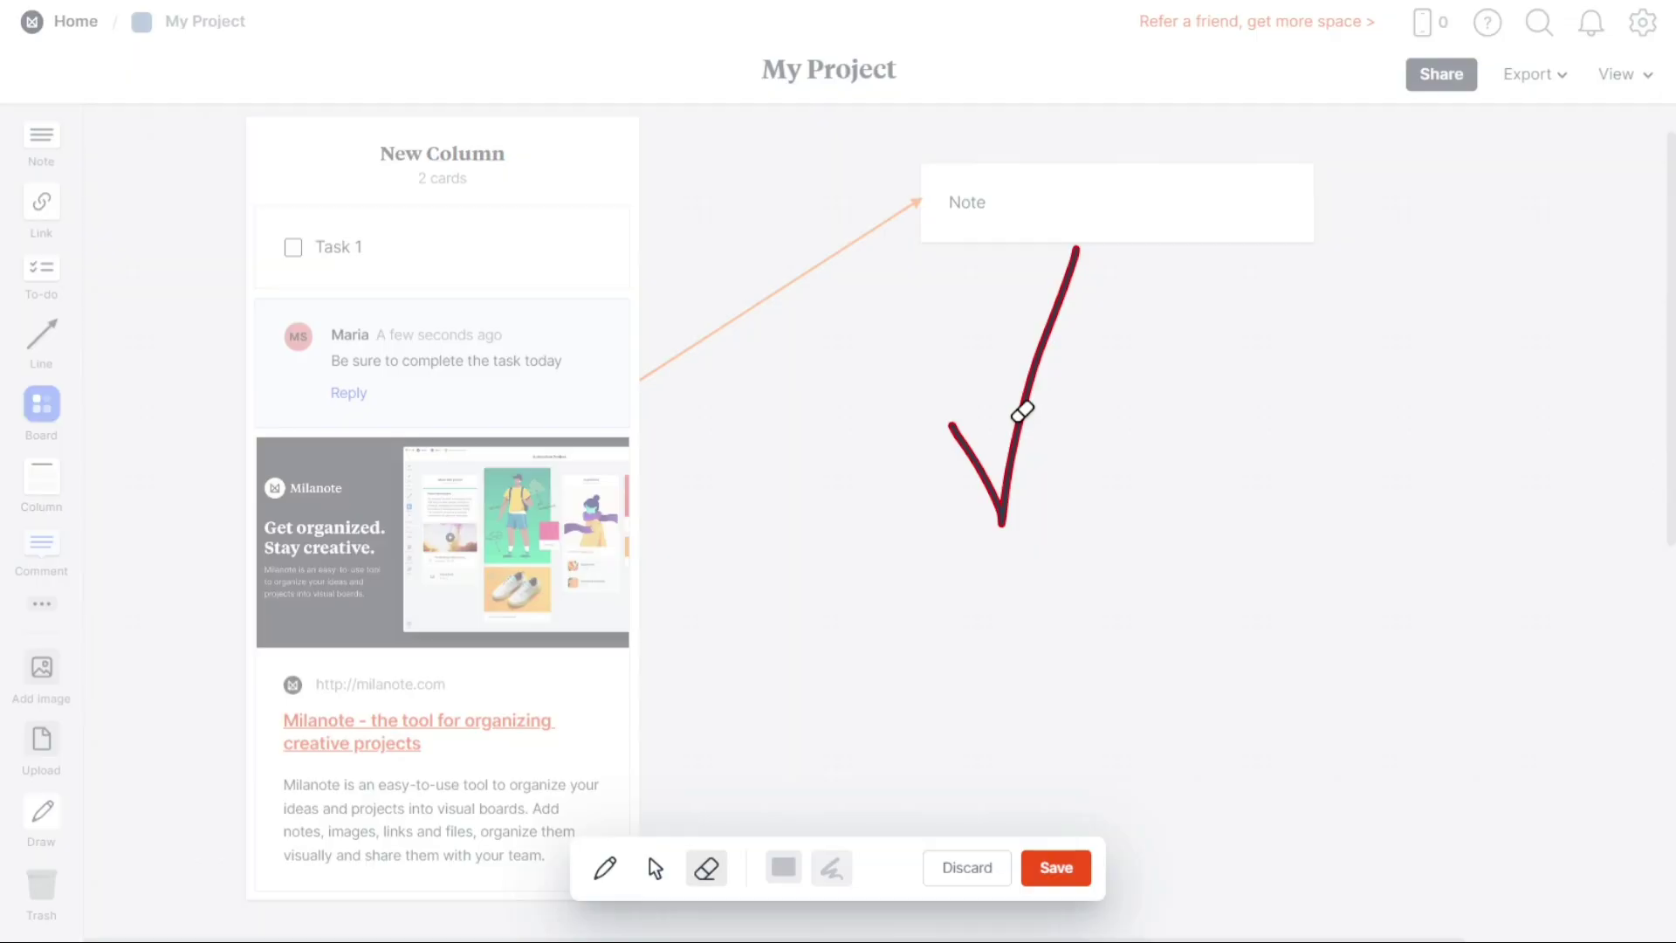
pyautogui.click(1022, 412)
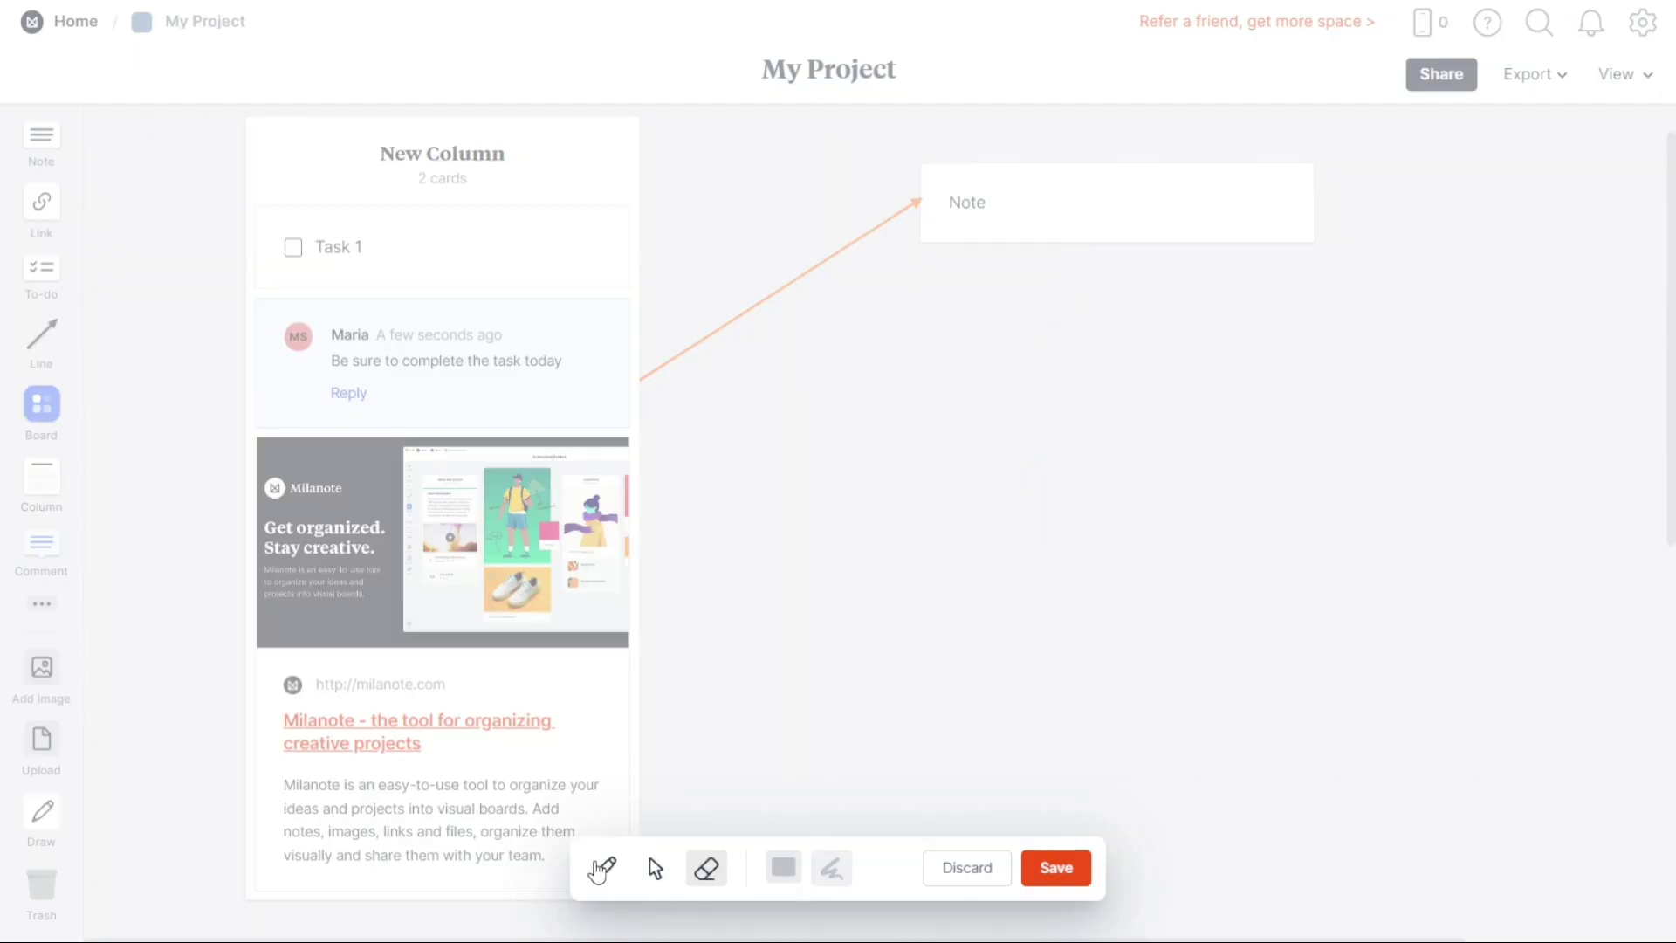
pyautogui.click(600, 868)
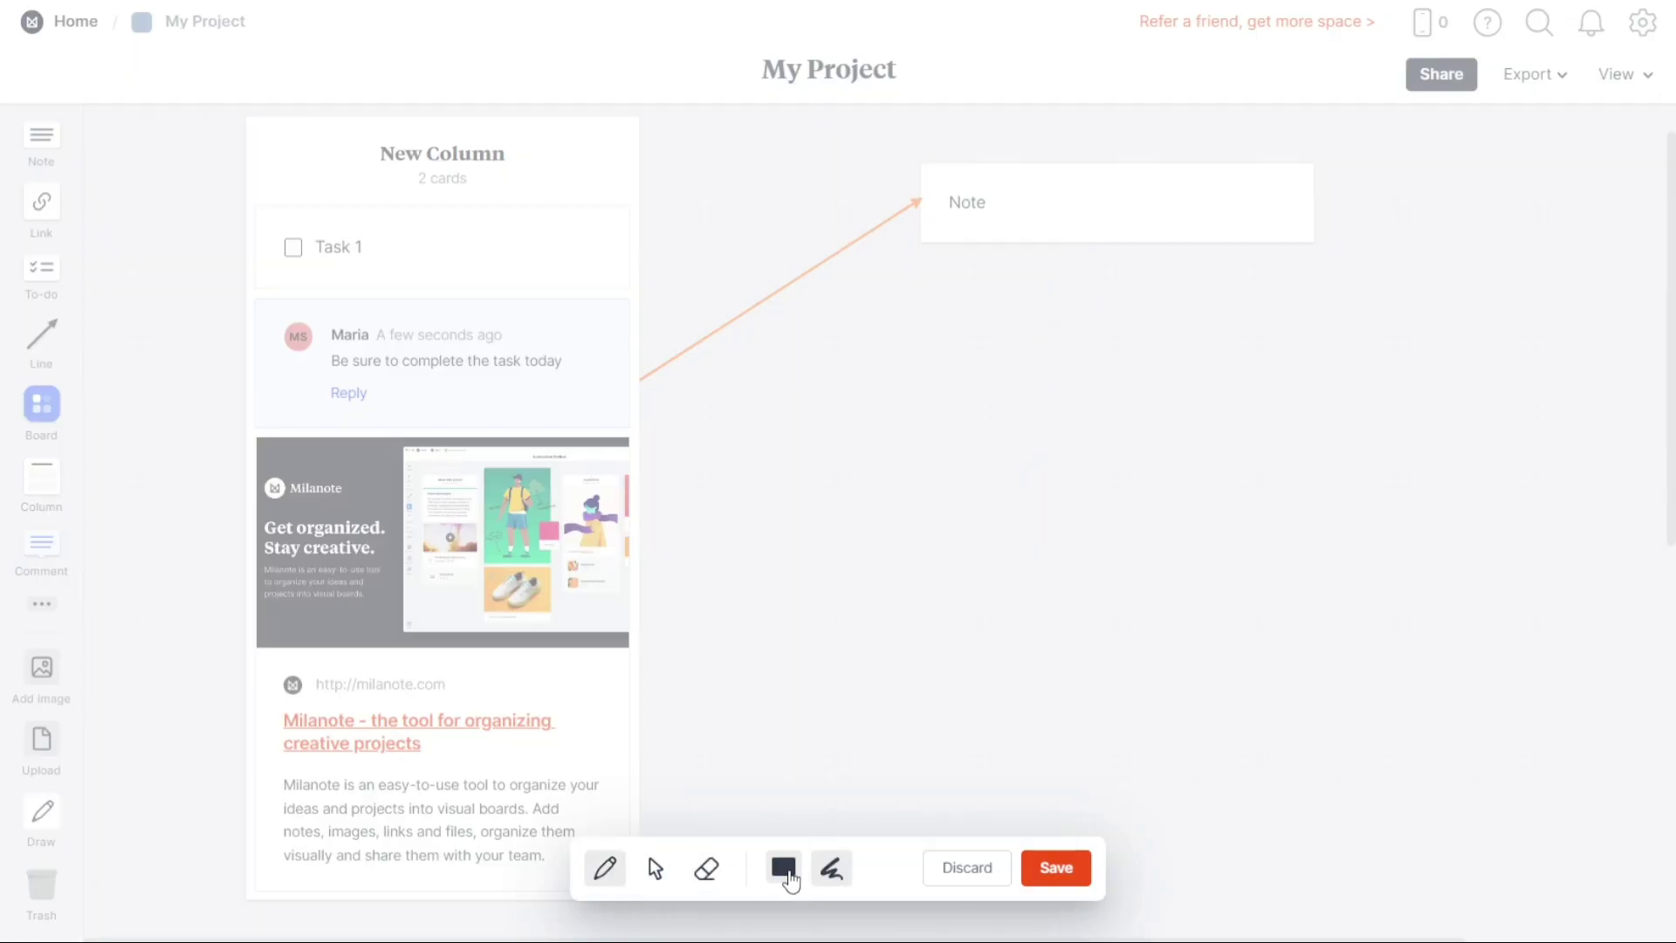
pyautogui.click(964, 872)
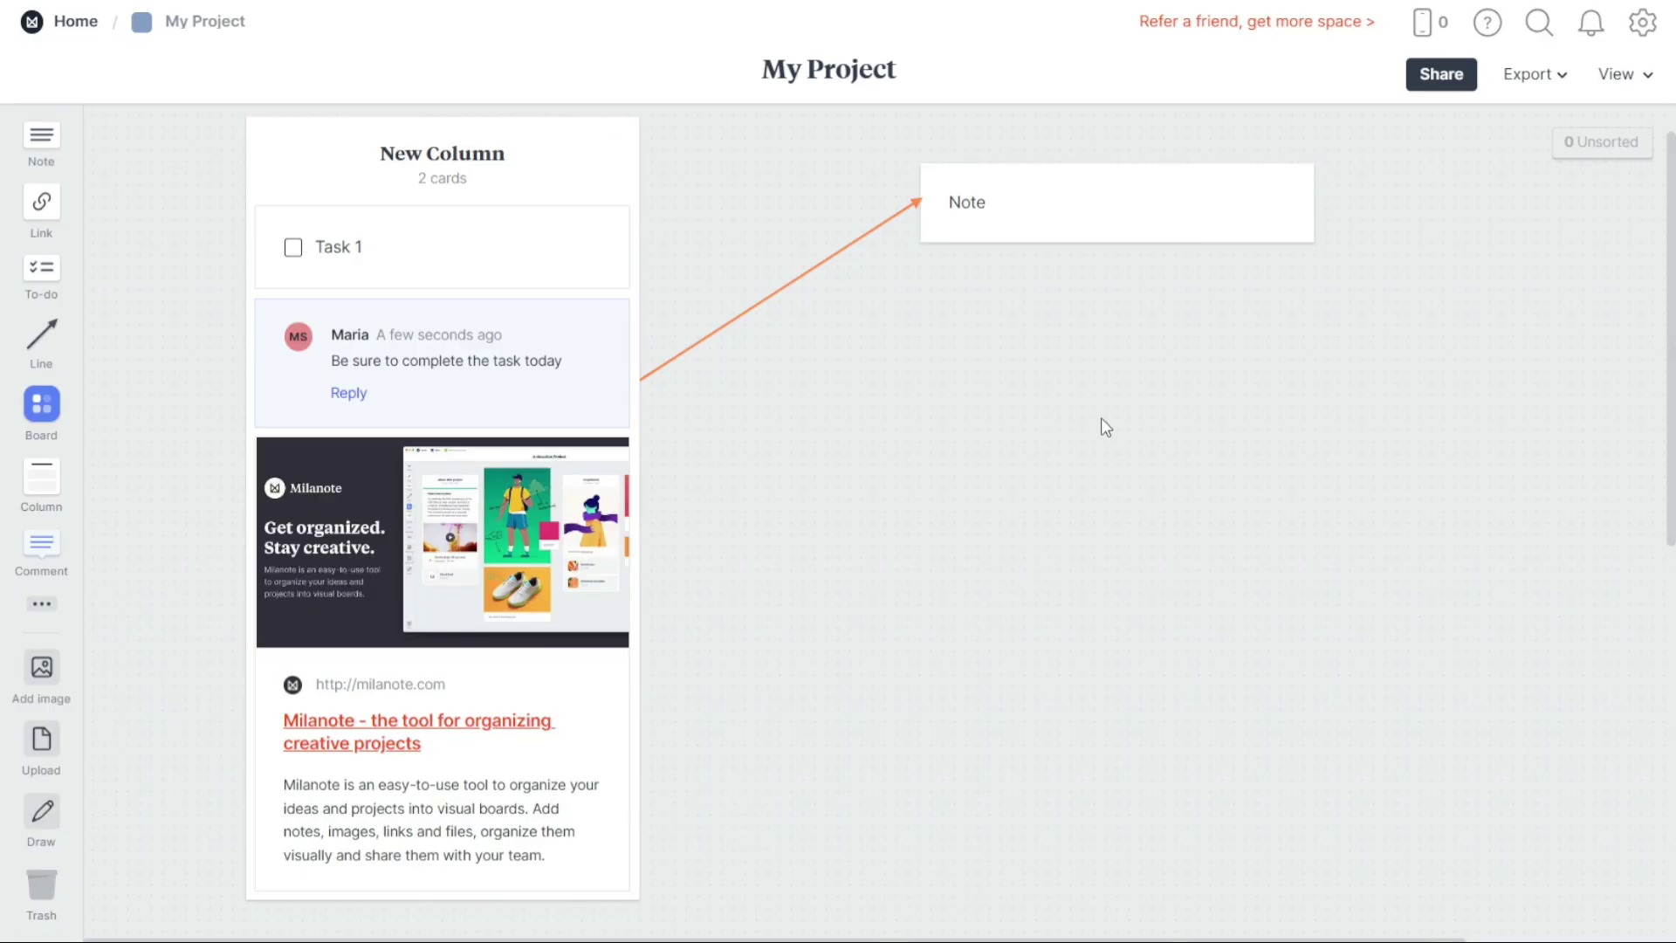
# - Shift the Note card down-right and reattach the orange arrow's end to it
pyautogui.moveTo(1106, 215); pyautogui.dragTo(1142, 333)
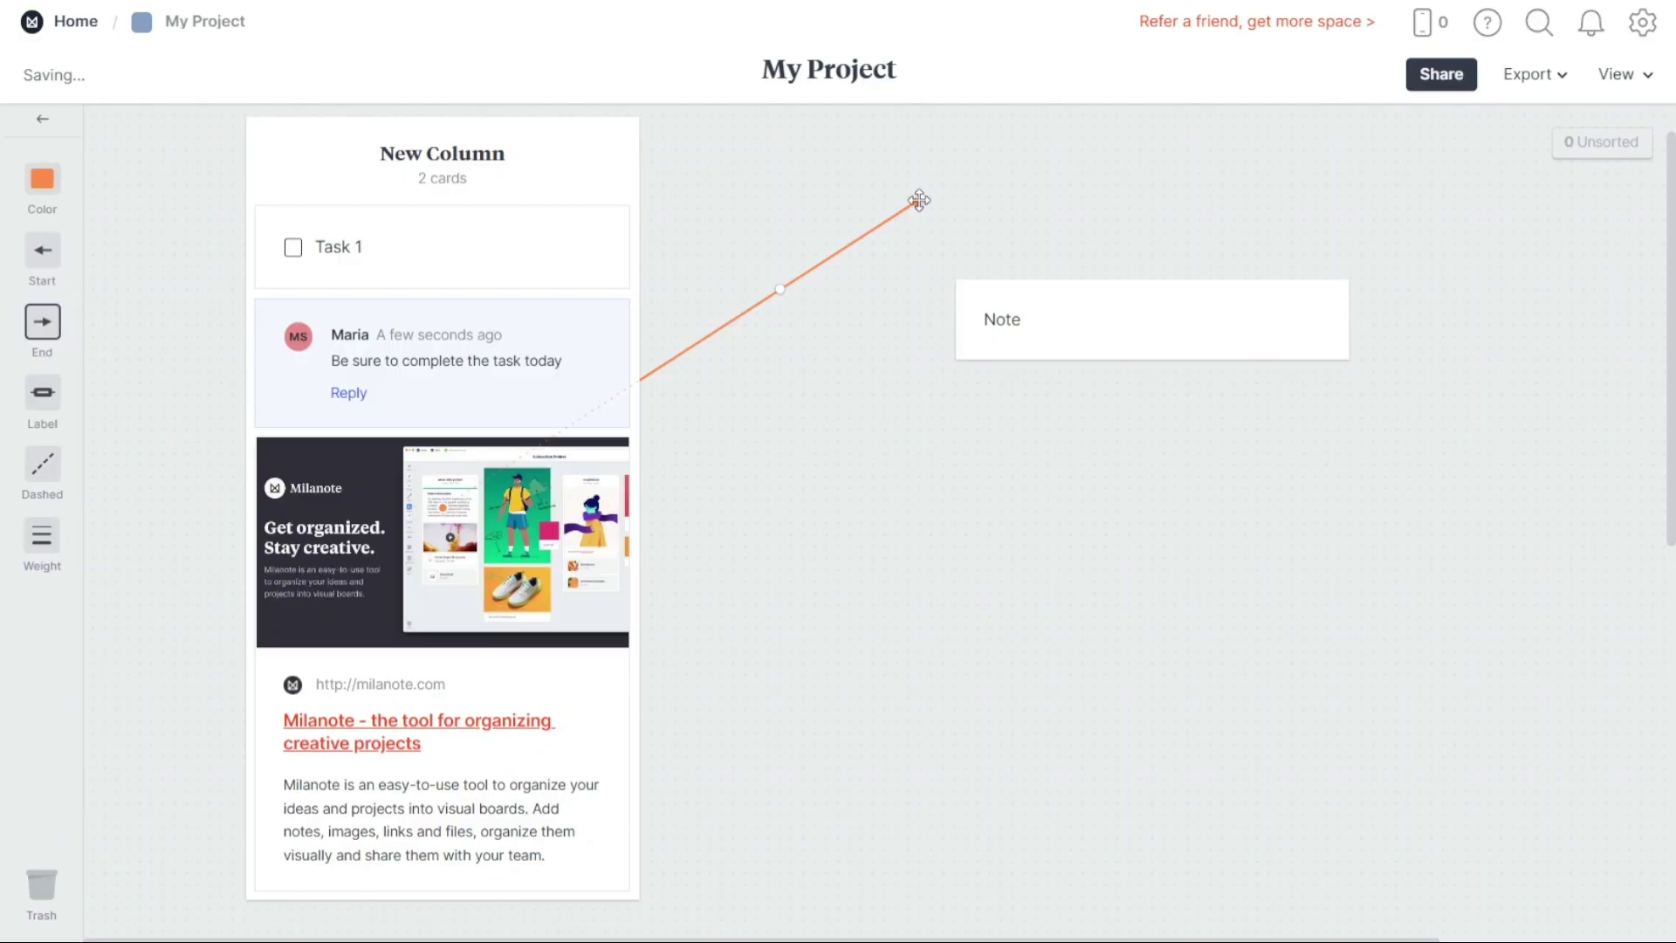
pyautogui.moveTo(918, 199); pyautogui.dragTo(963, 314)
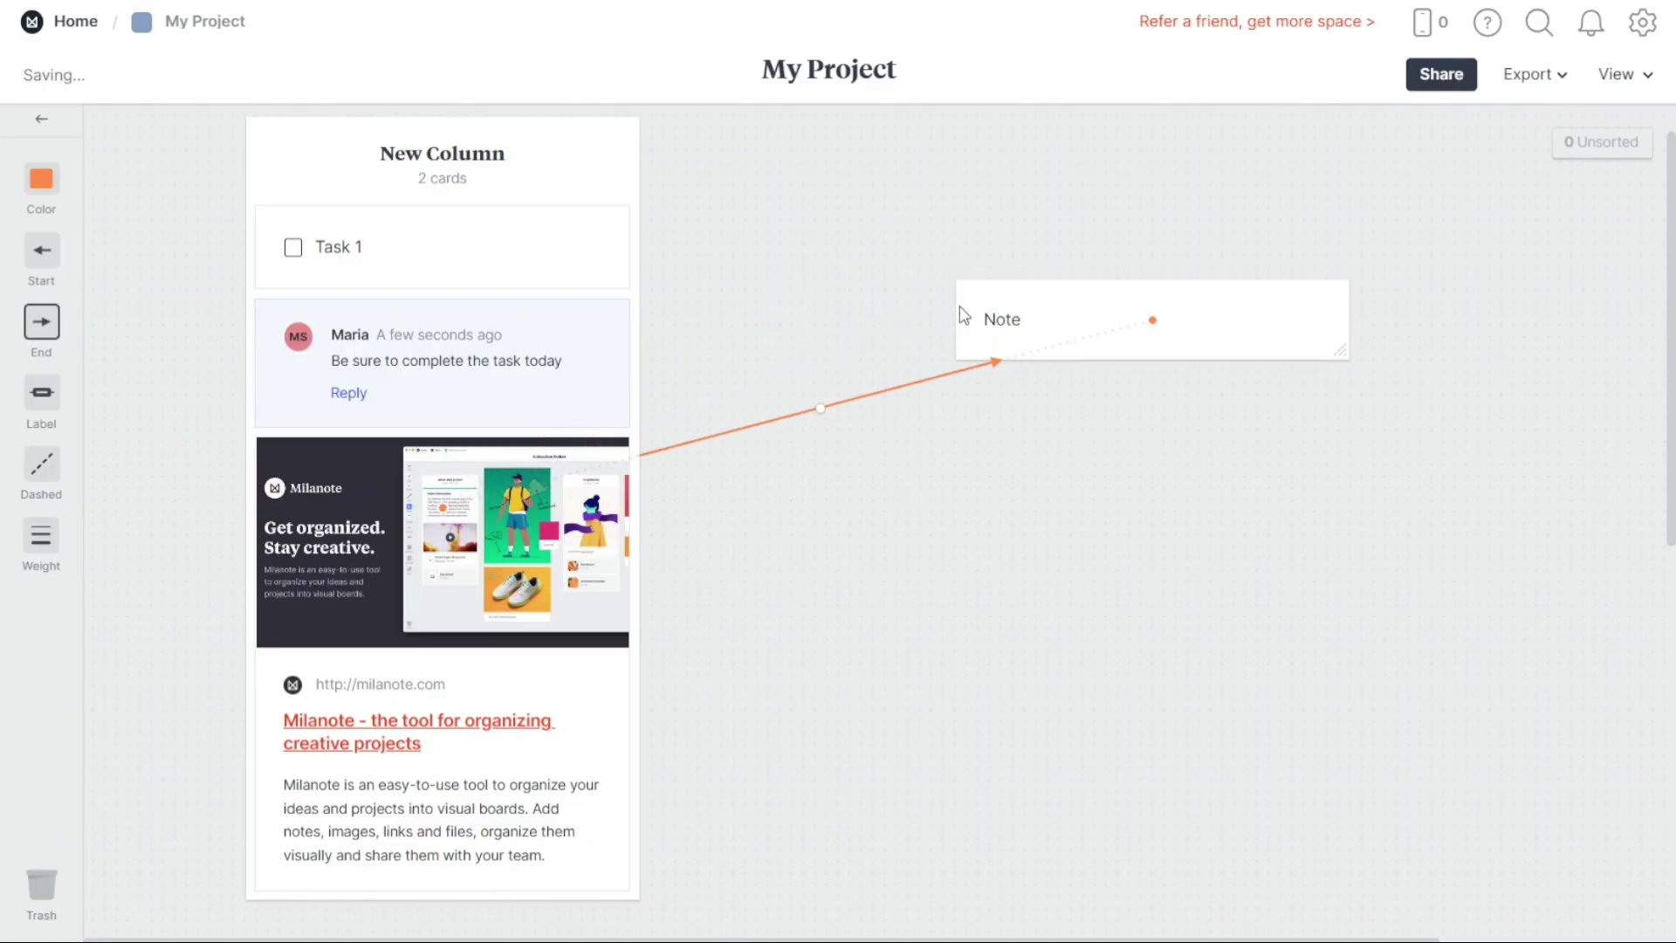
pyautogui.click(1339, 173)
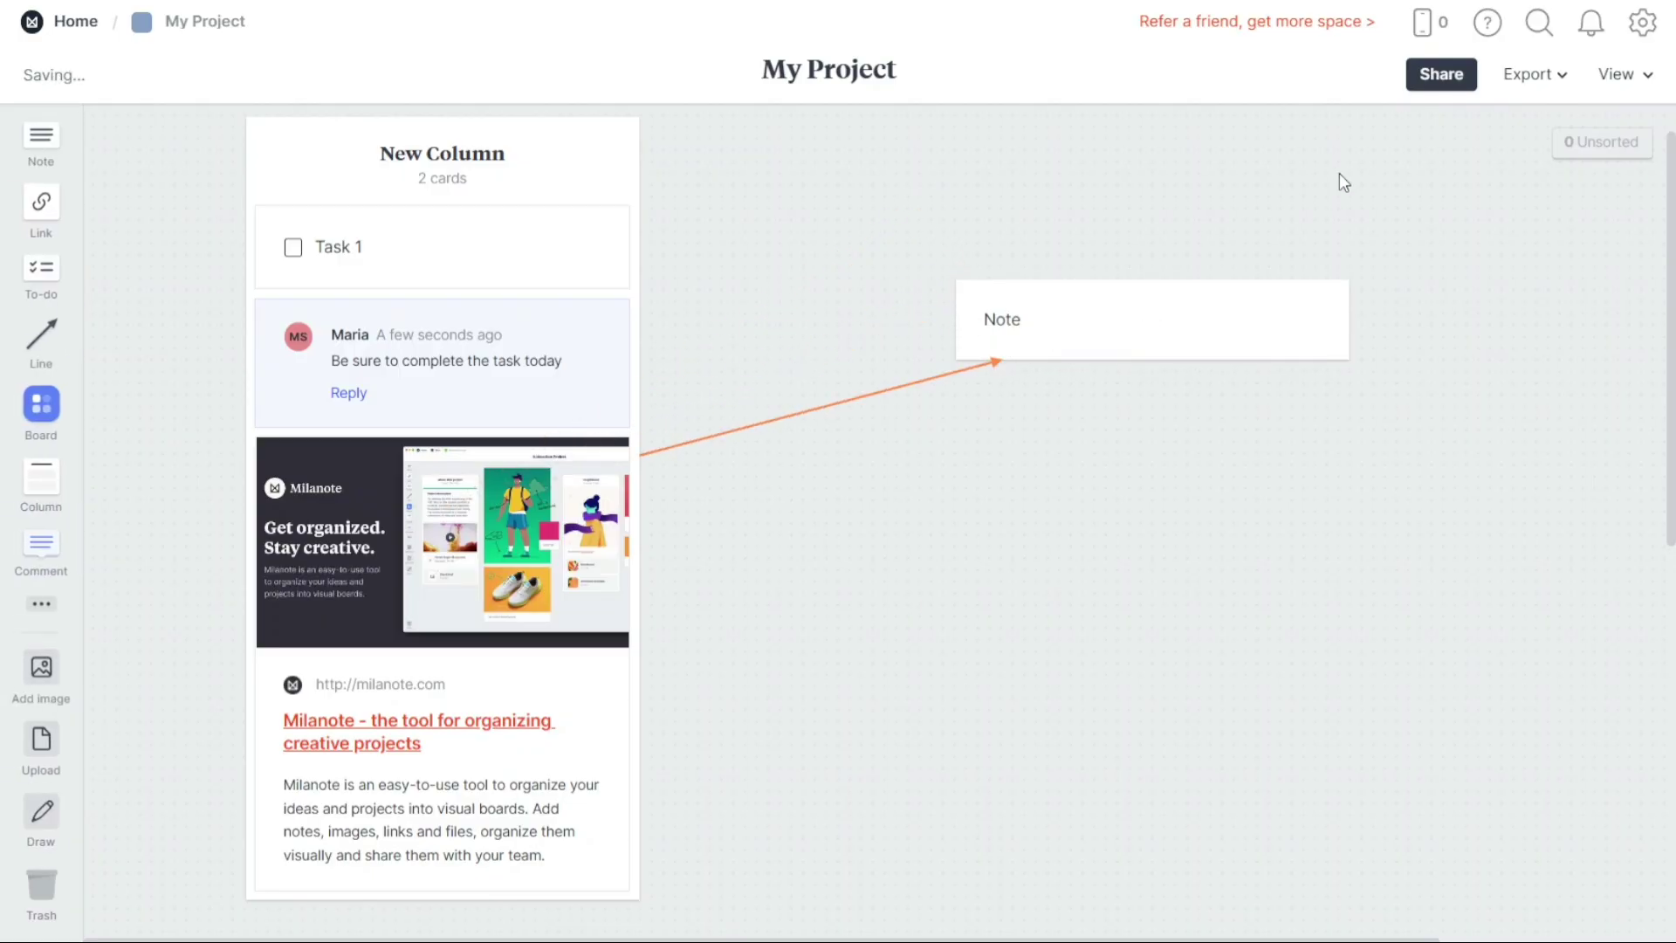
# - Export the board as a PDF standard (small file size) and return to the board
pyautogui.click(1534, 75)
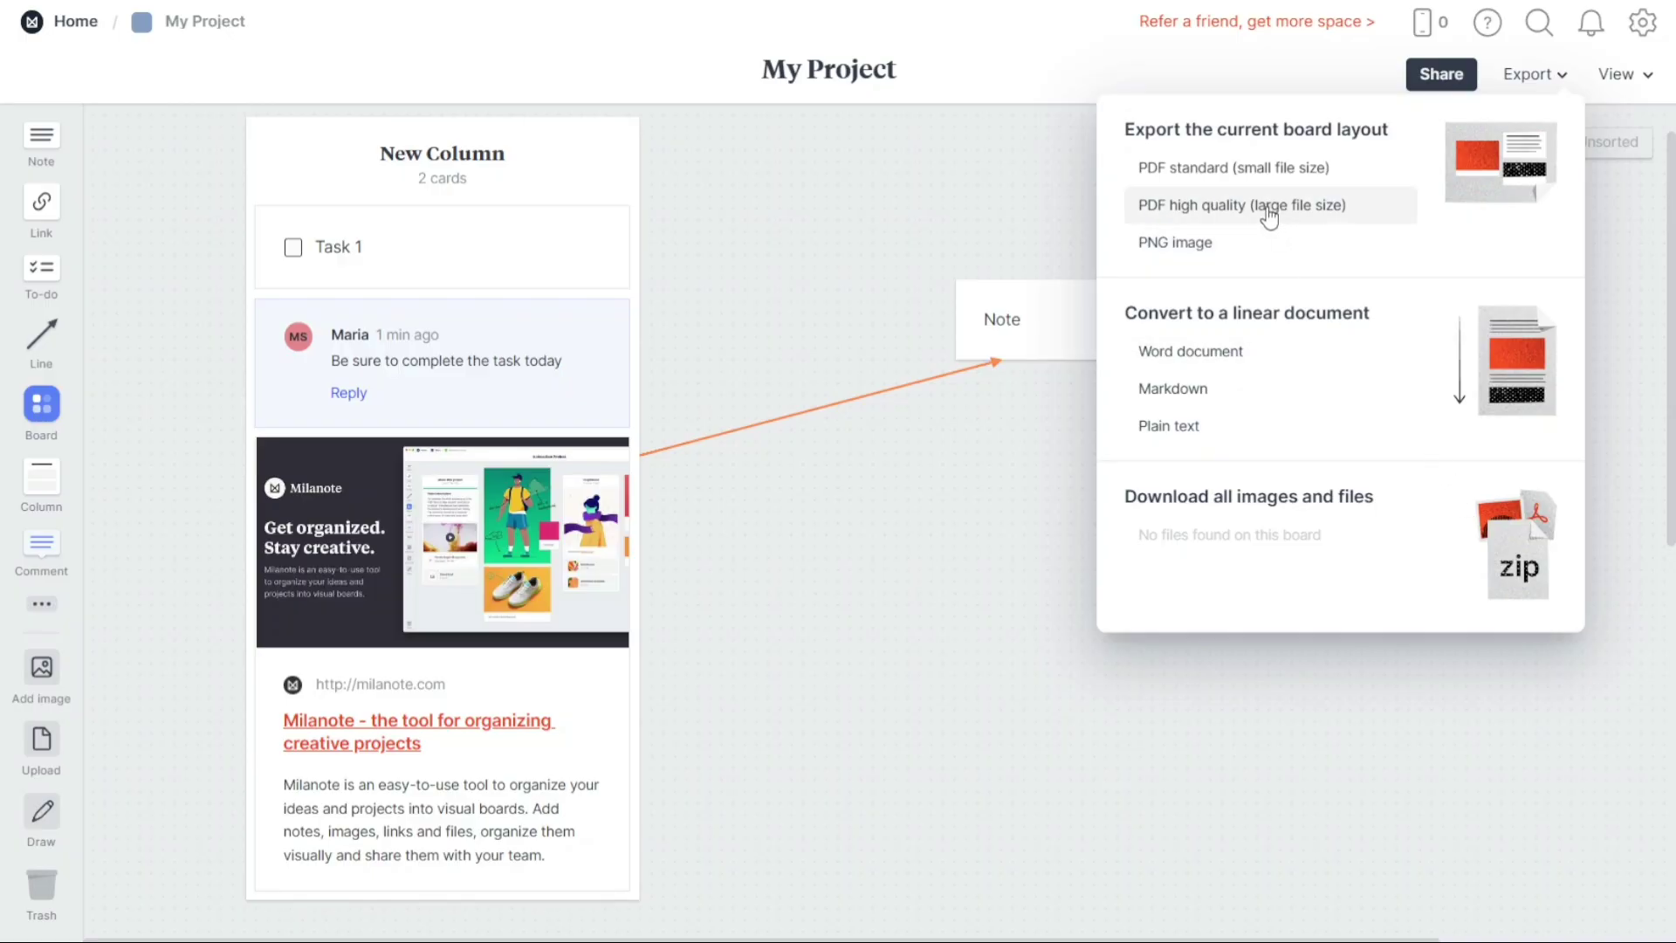
pyautogui.click(1236, 171)
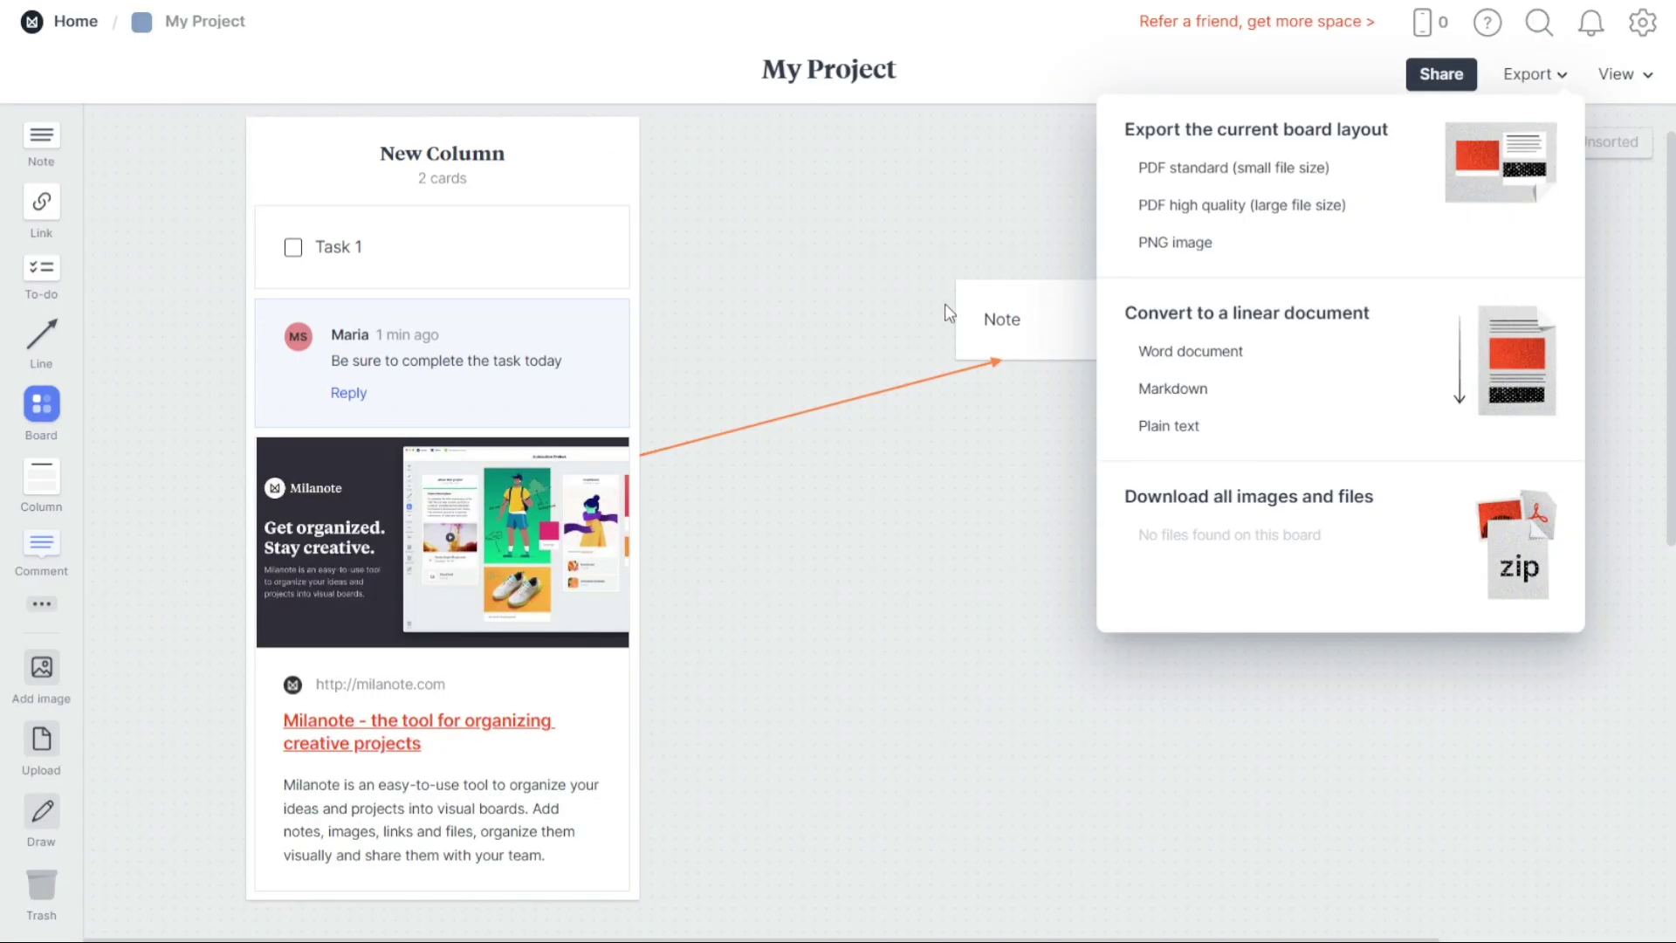
pyautogui.click(861, 213)
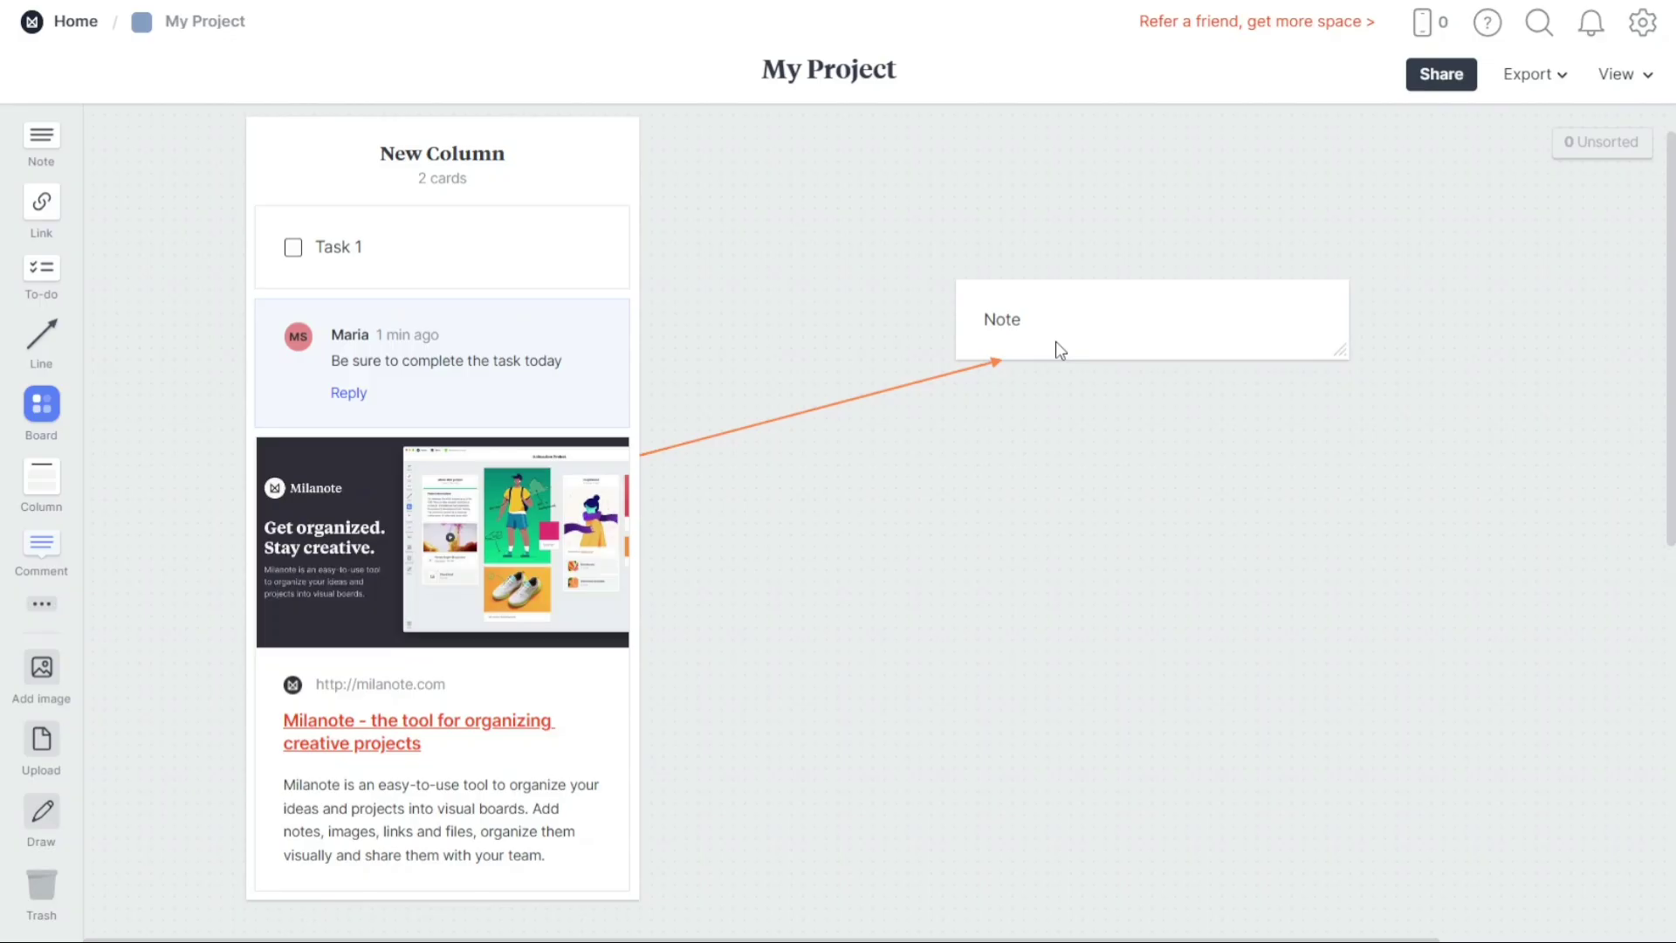
# - Nudge the Note card slightly down-right and make the orange arrow to it dashed
pyautogui.moveTo(1058, 349); pyautogui.dragTo(1122, 370)
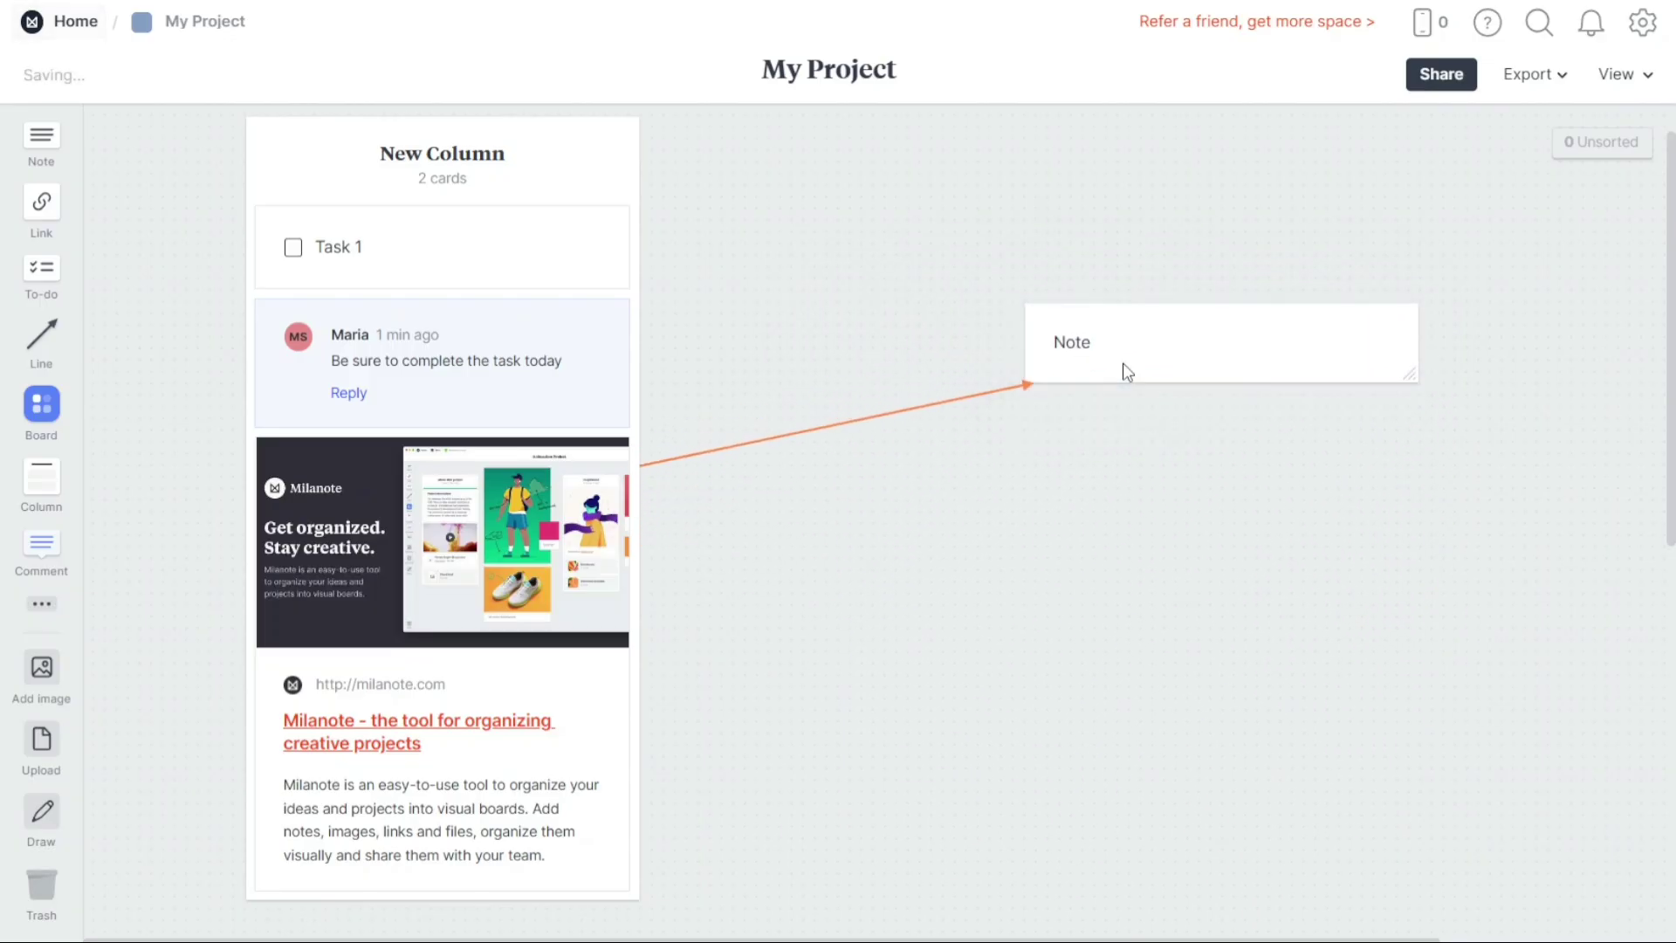
pyautogui.click(996, 390)
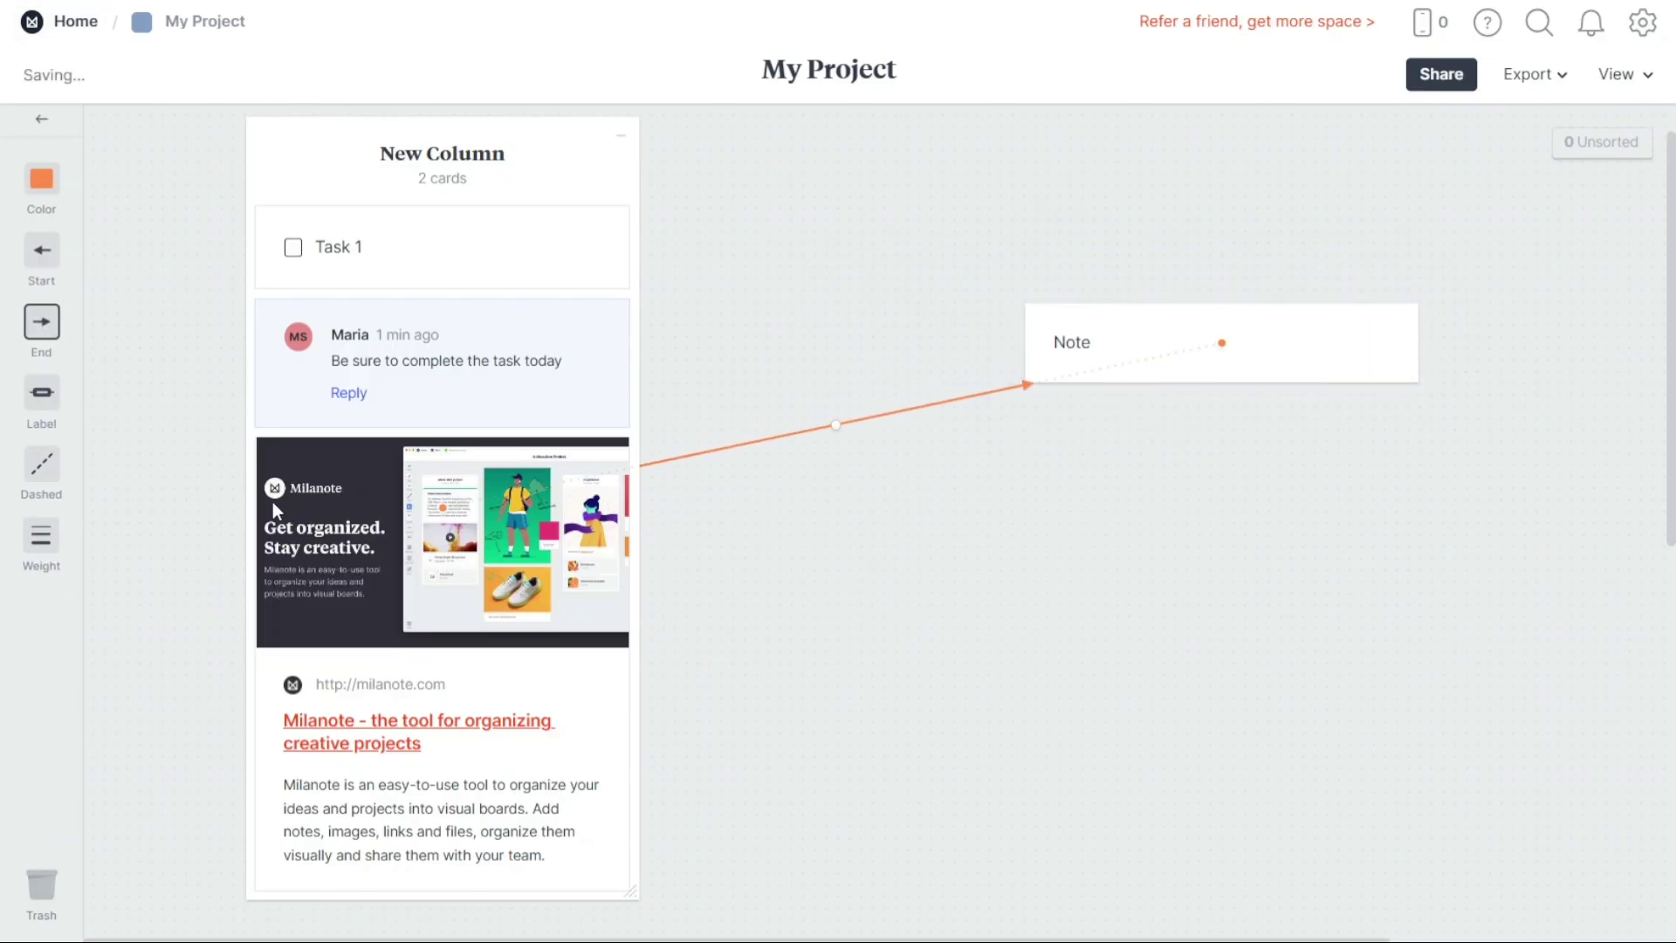
pyautogui.click(55, 466)
pyautogui.click(809, 574)
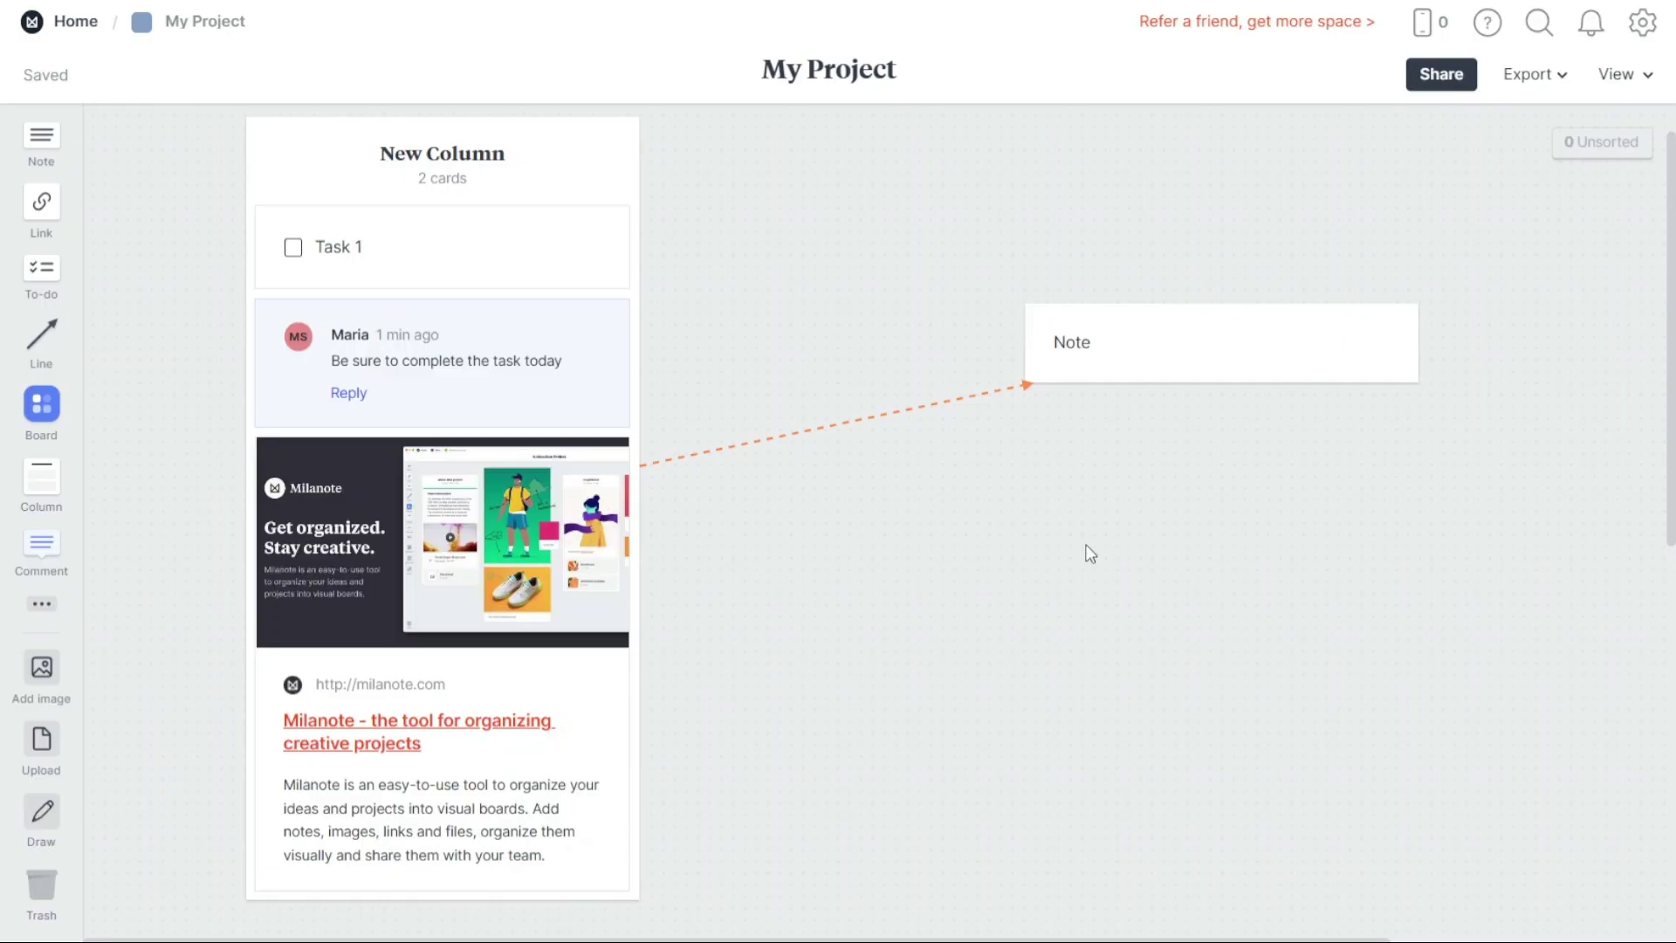
# - Tick Task 1 as complete in New Column
pyautogui.click(296, 251)
pyautogui.click(465, 164)
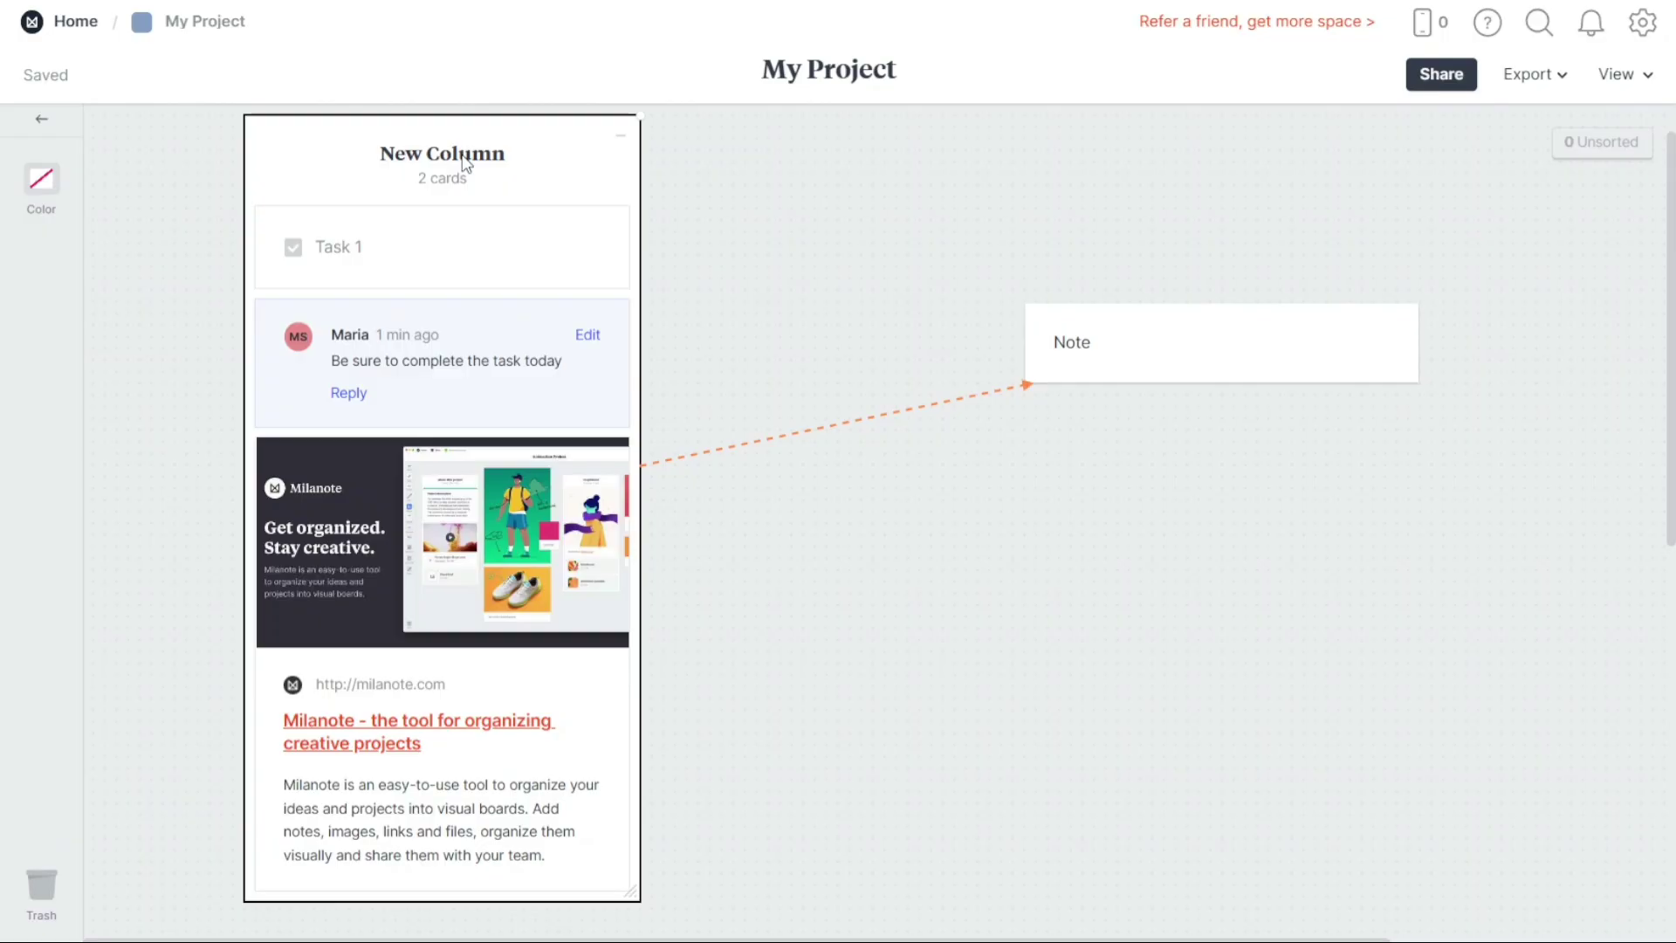
pyautogui.click(953, 191)
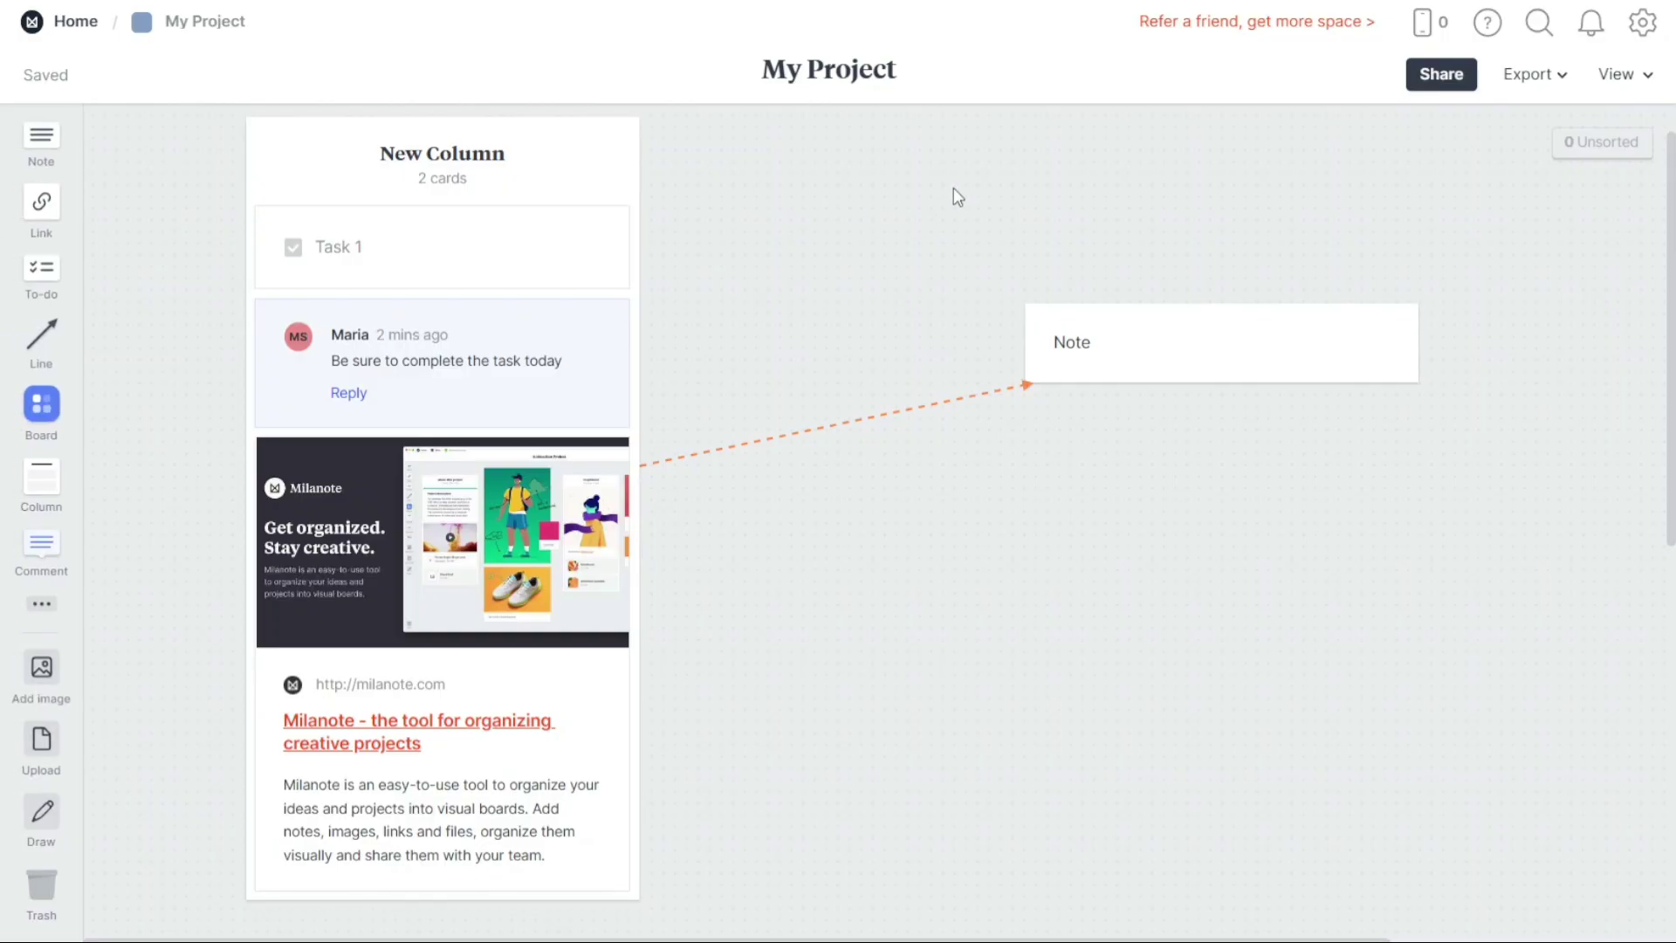